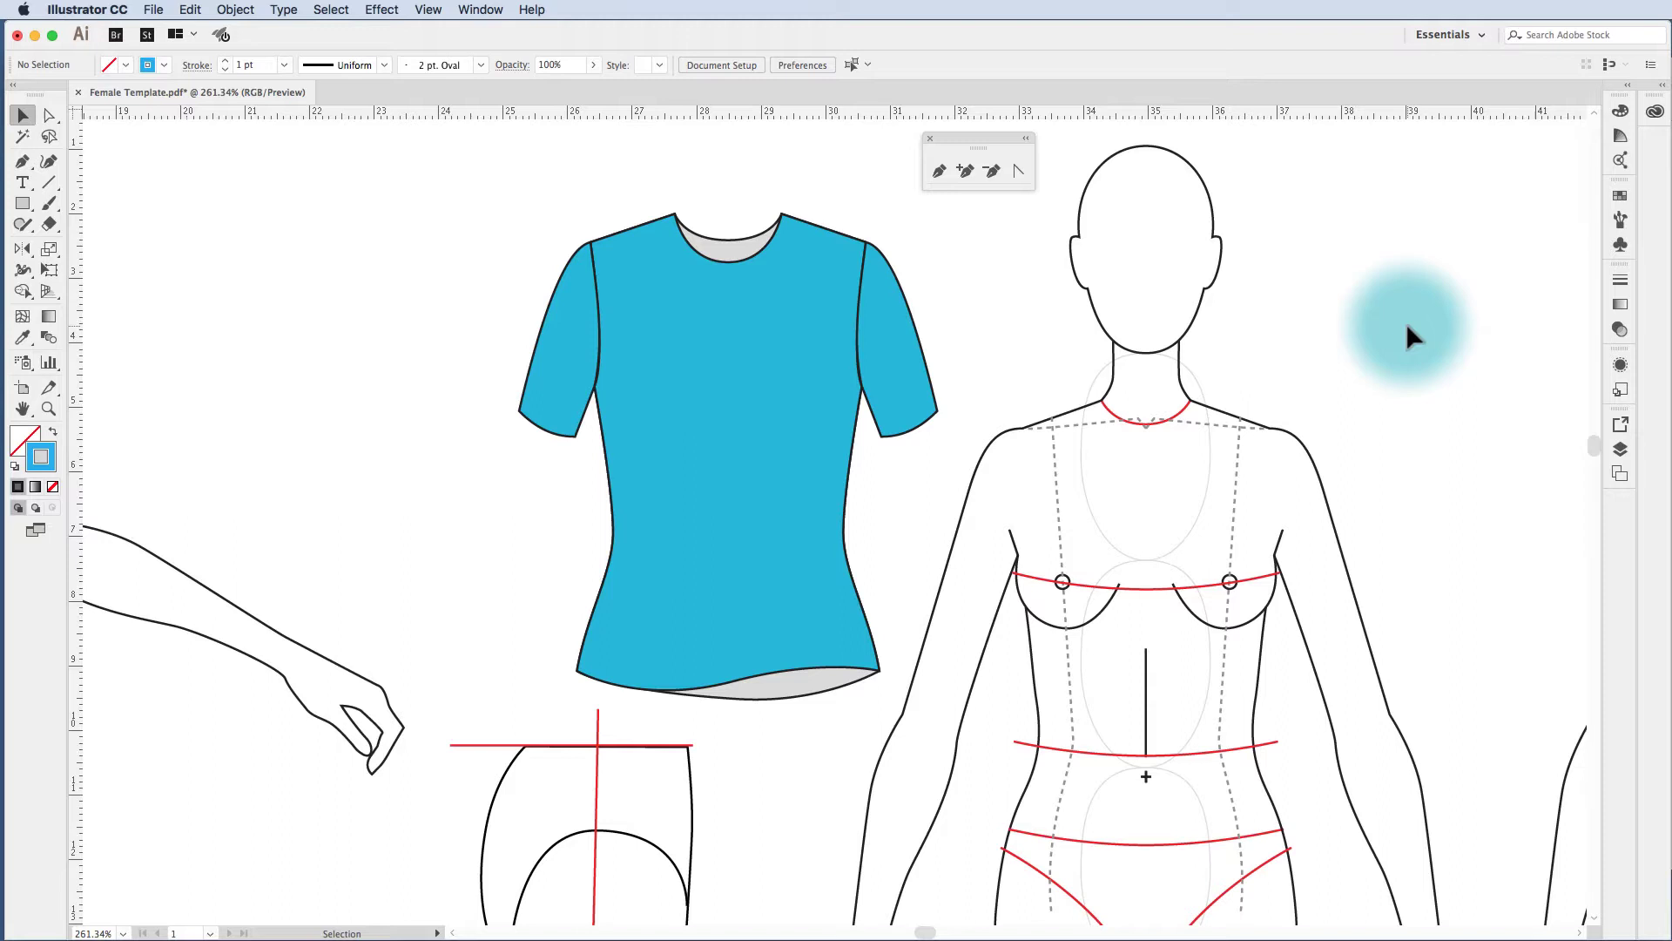
Draw a closed practice shape right of the croquis's head, mixing corner points and curved segments.
left_click(937, 169)
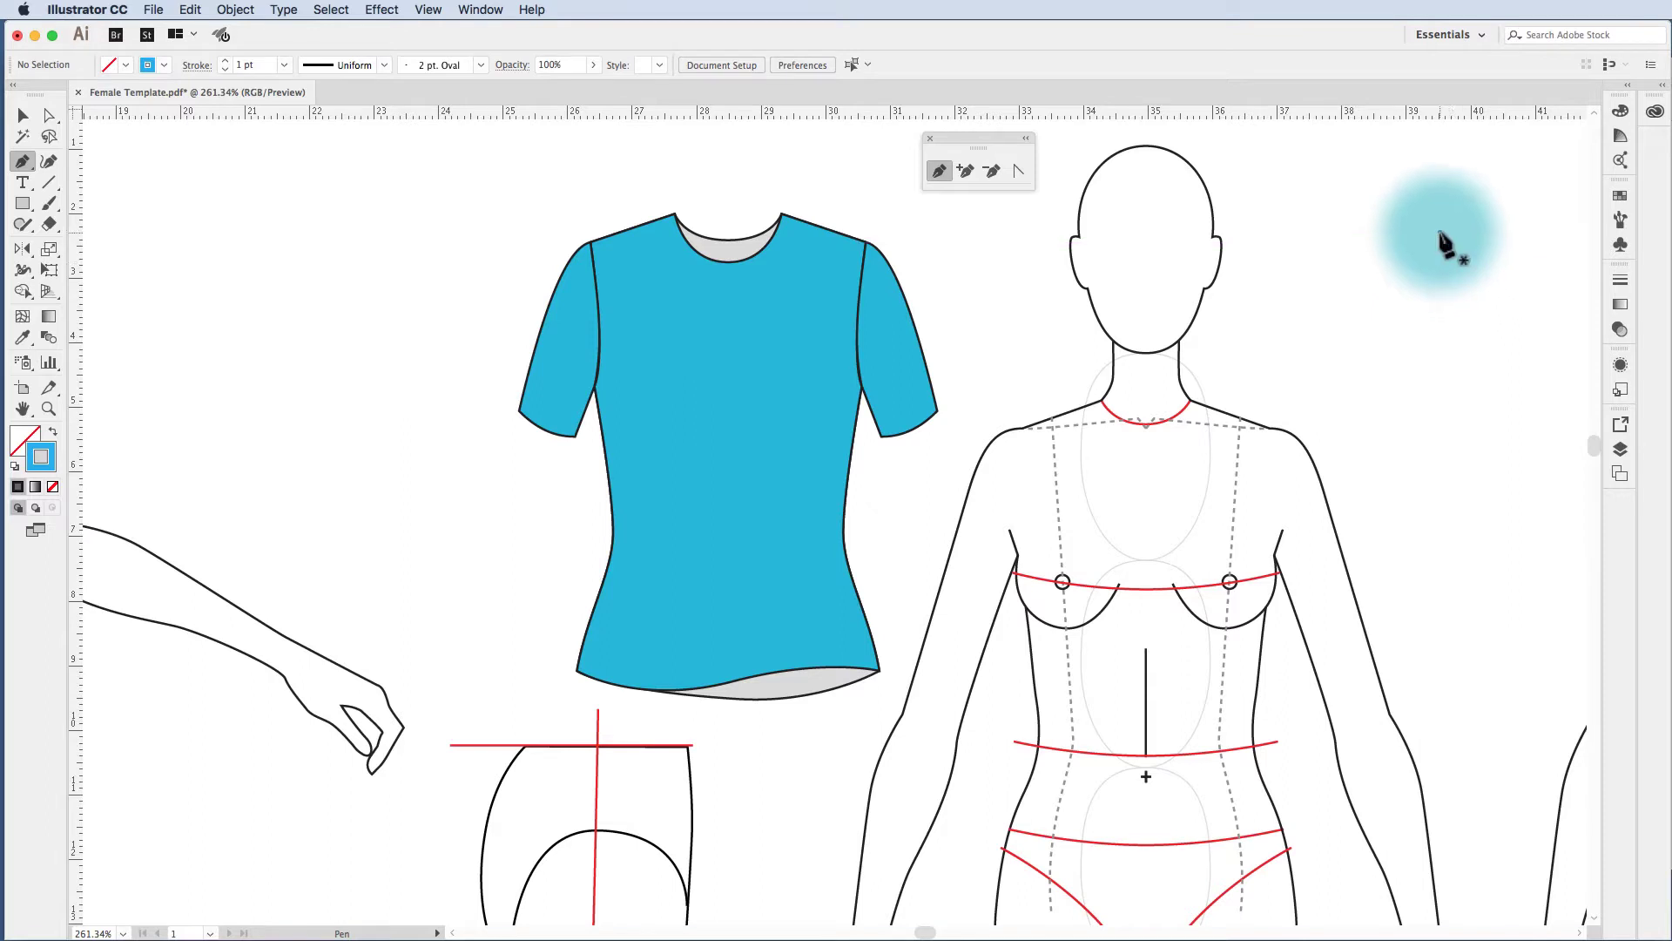
left_click(1439, 233)
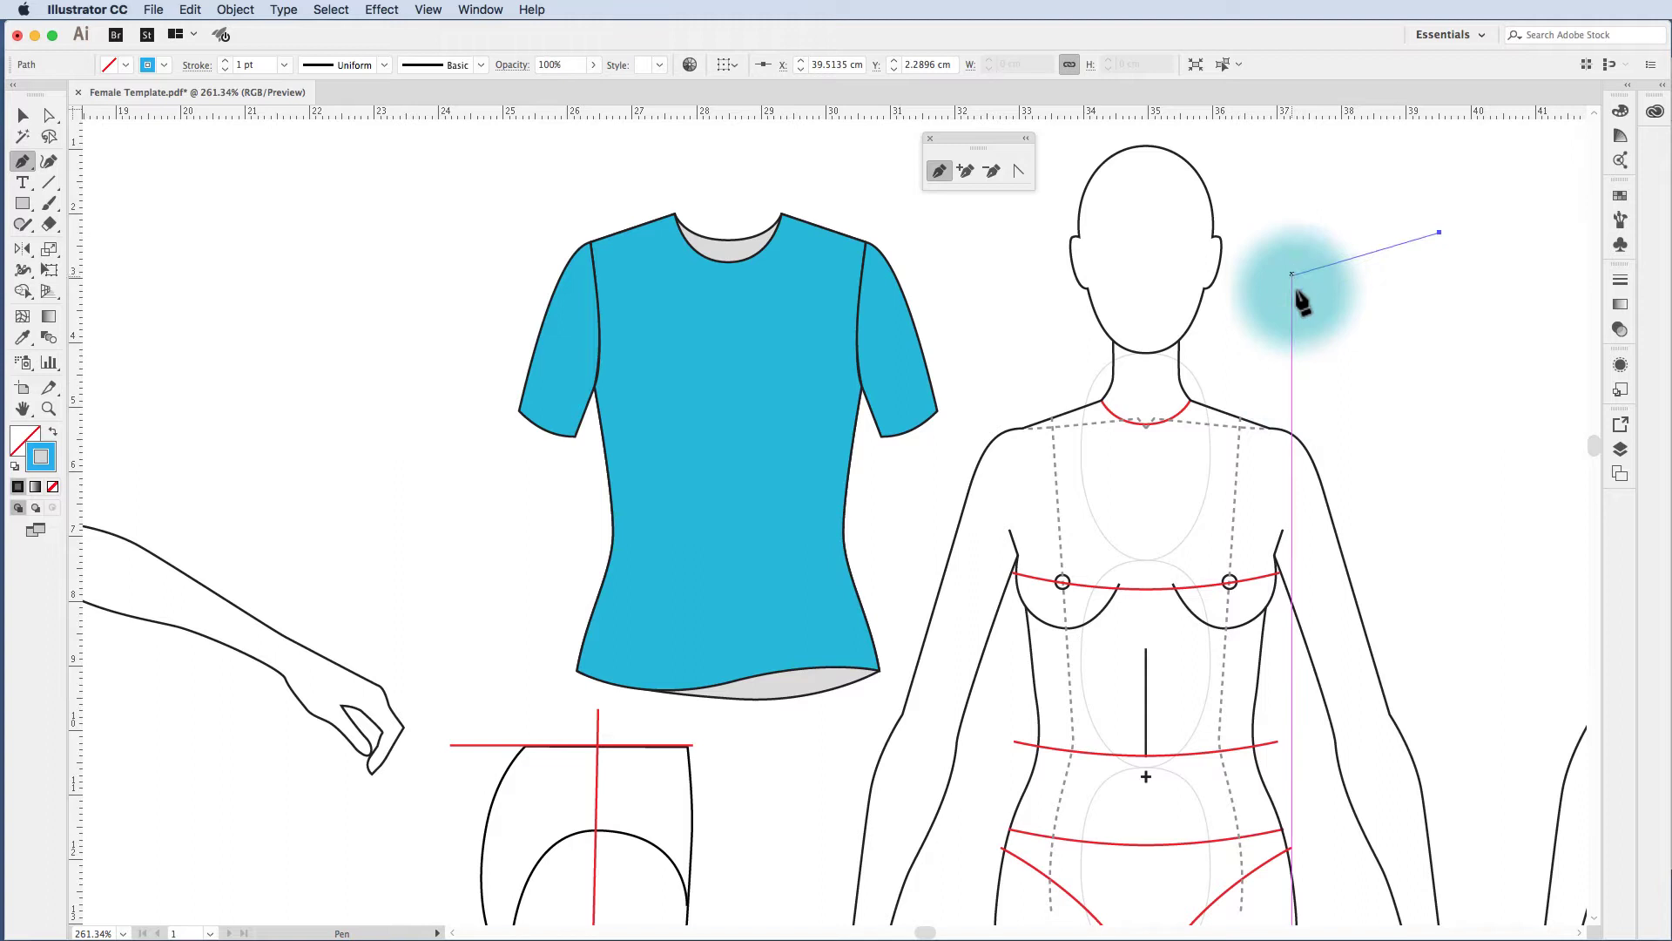
left_click(1355, 364)
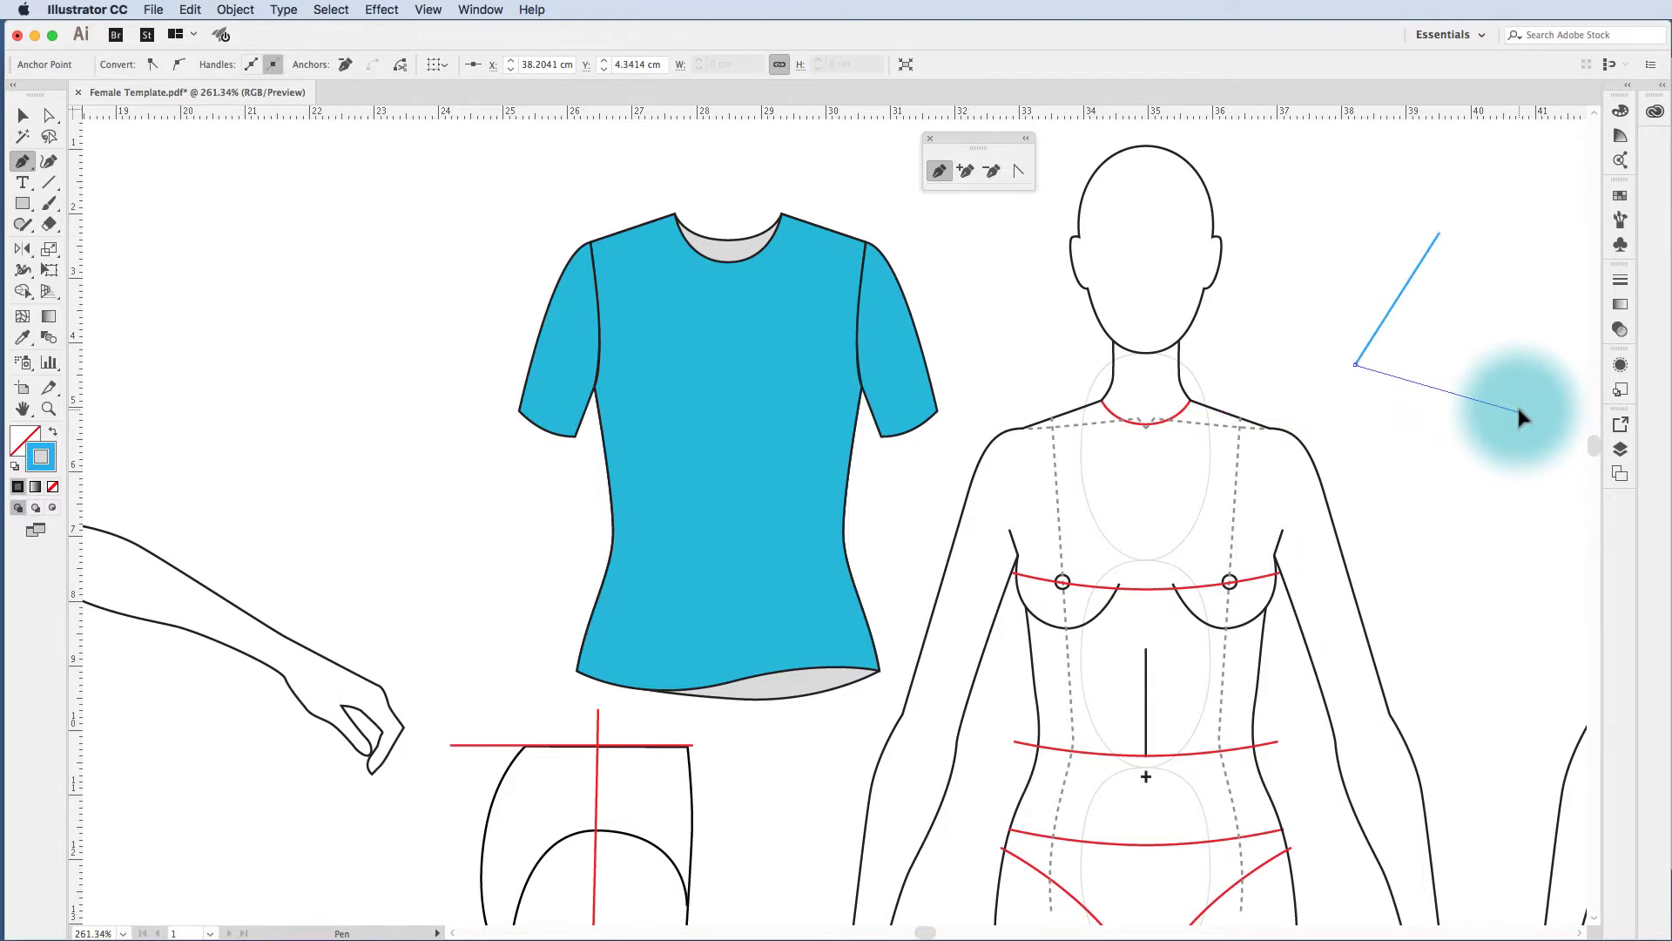
left_click_drag(1518, 408, 1587, 370)
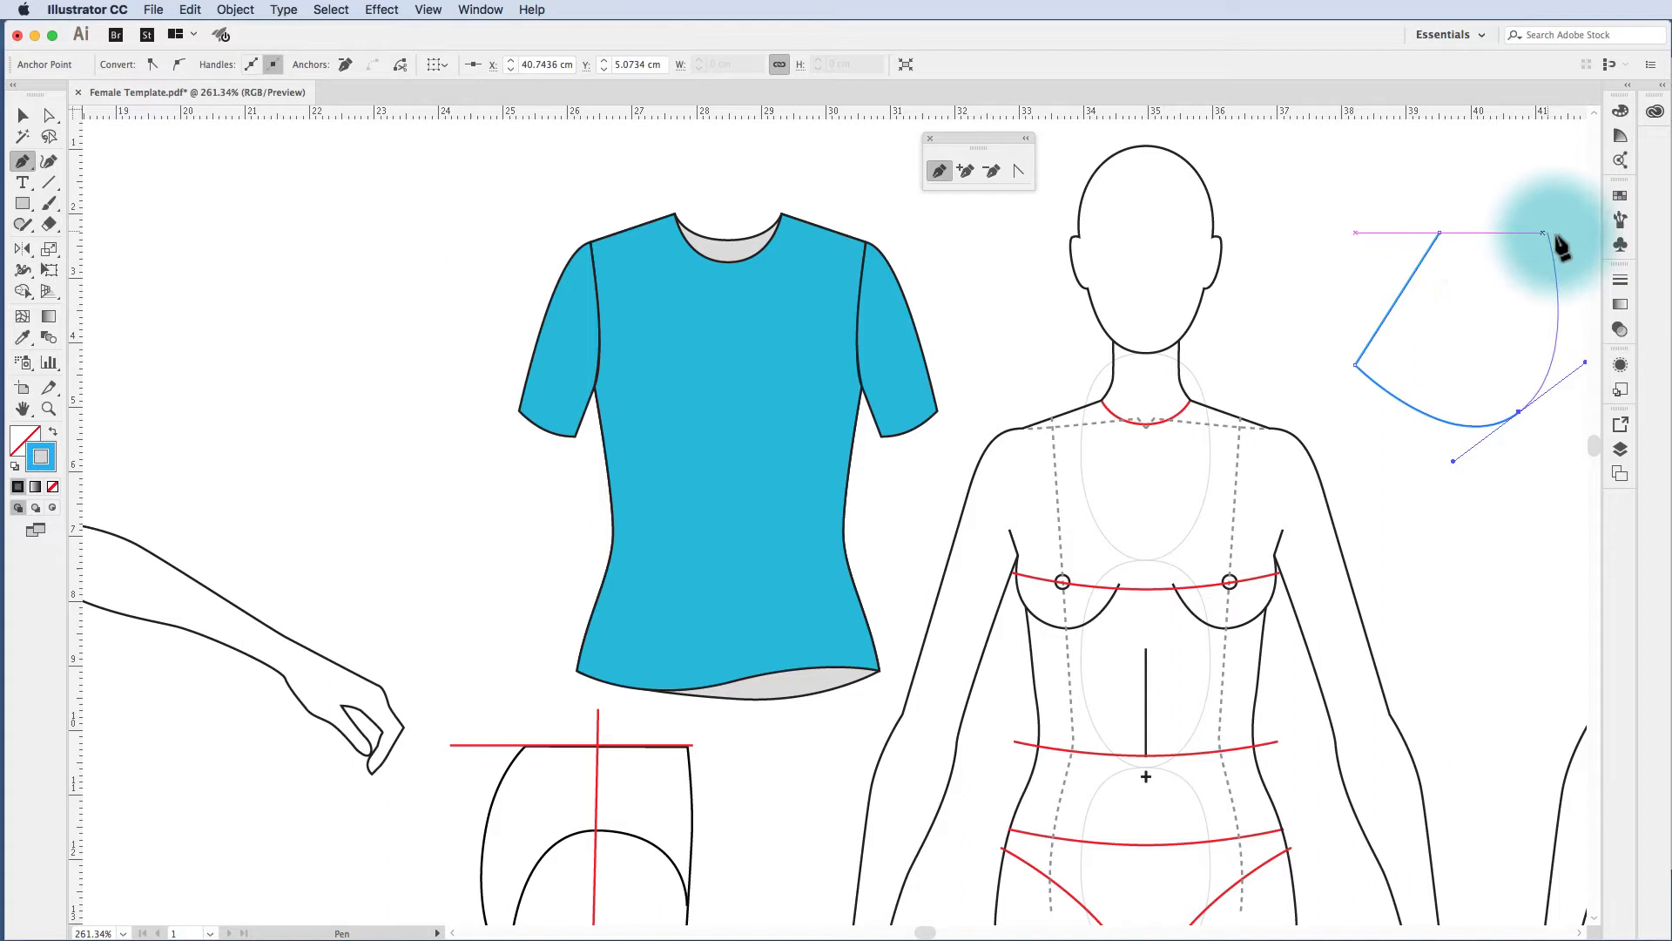
left_click_drag(1561, 285, 1544, 245)
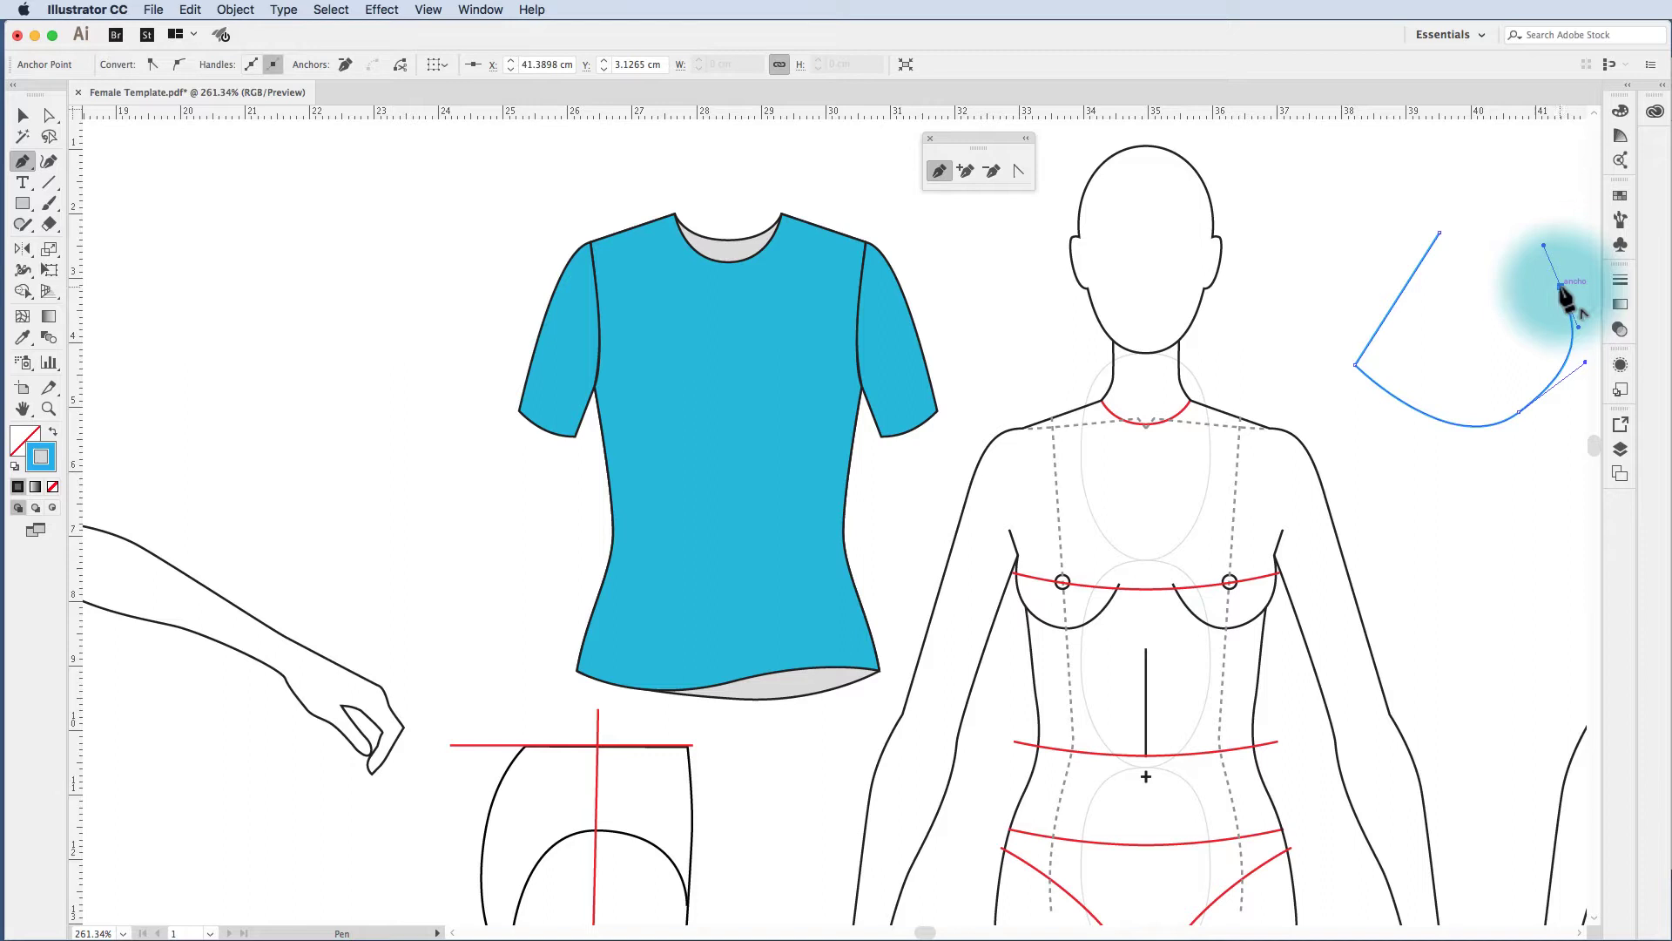
left_click(1560, 286)
left_click_drag(1561, 285, 1478, 347)
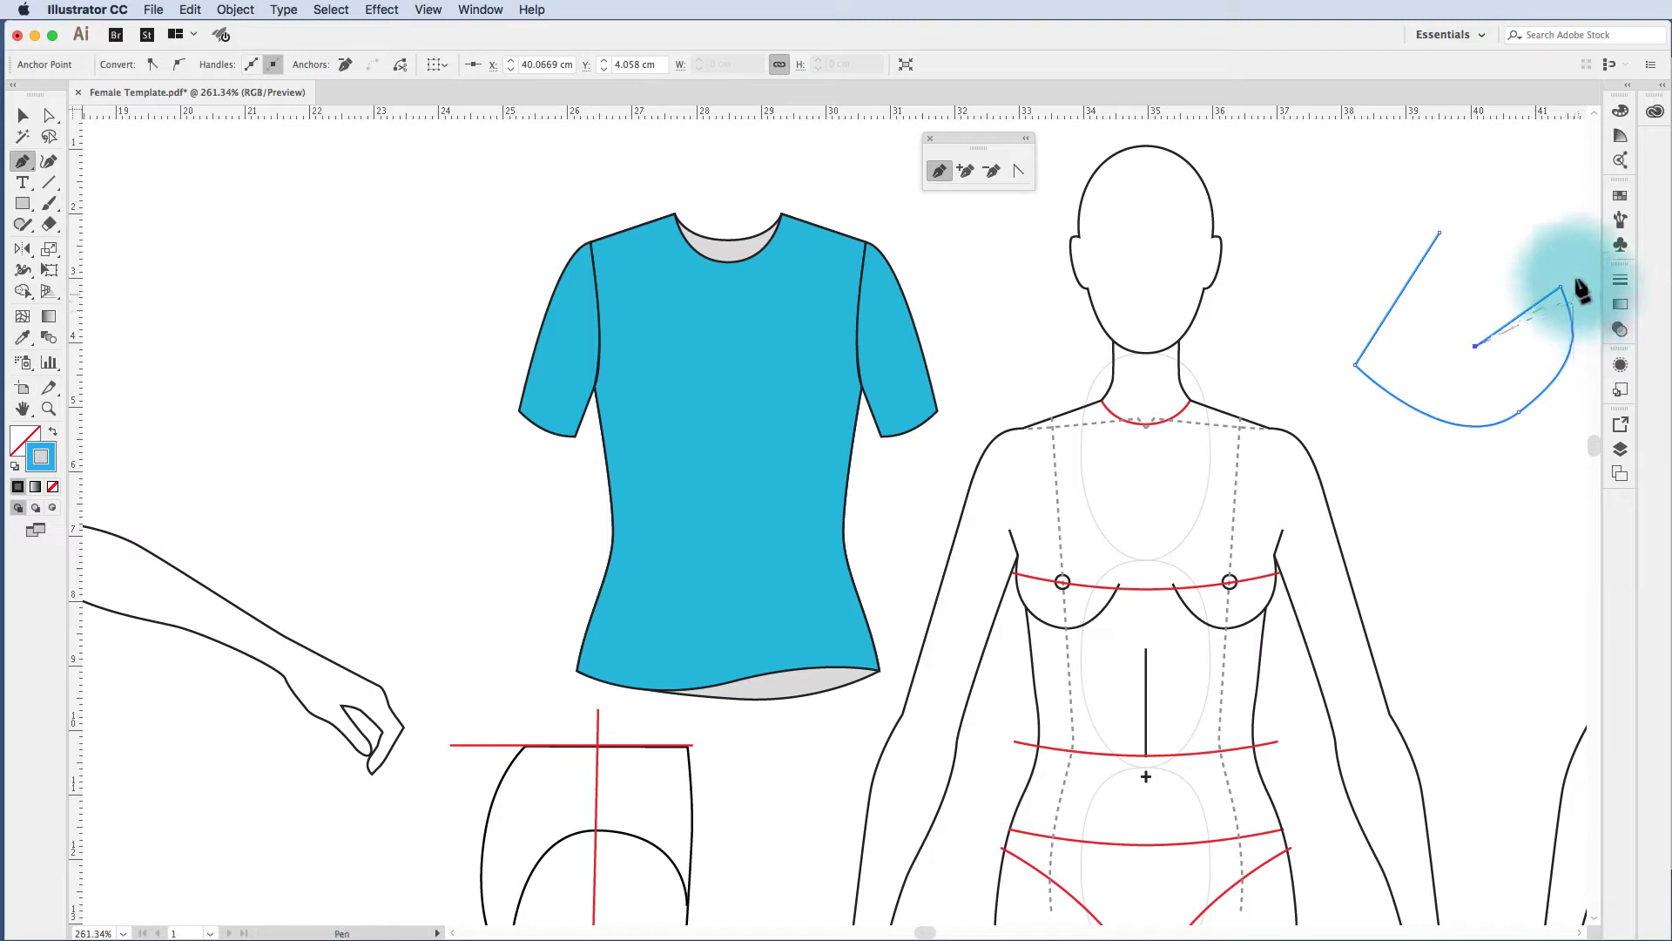
left_click(1441, 232)
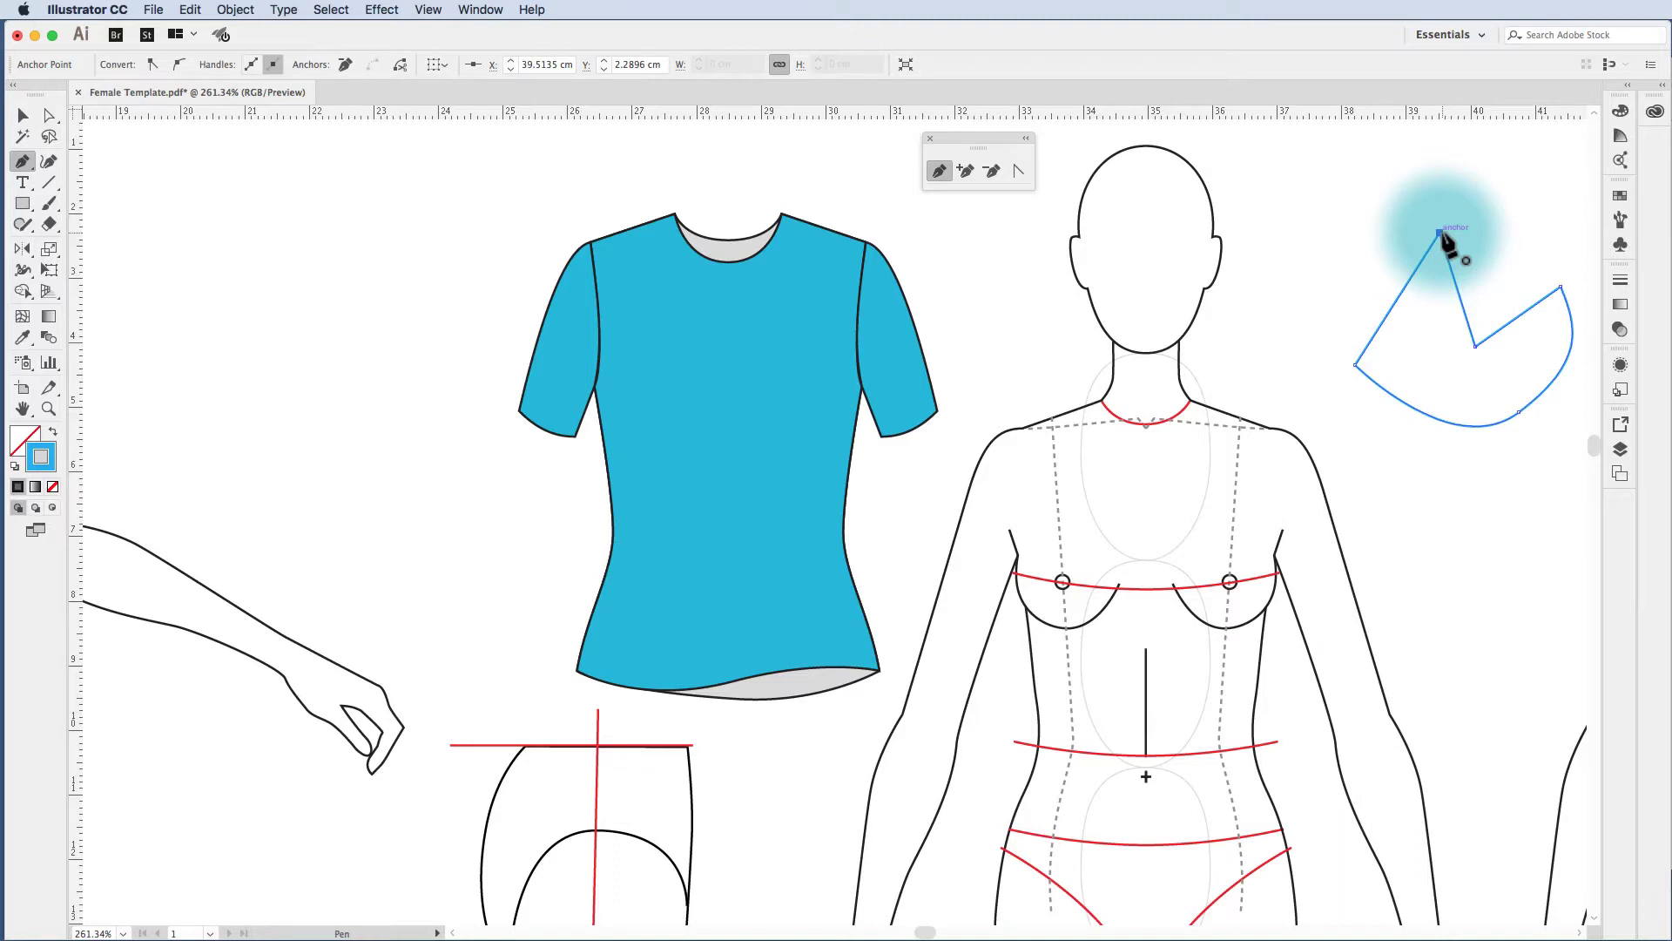
Add an anchor point on the shape's left side and move it up and to the left.
left_click(965, 171)
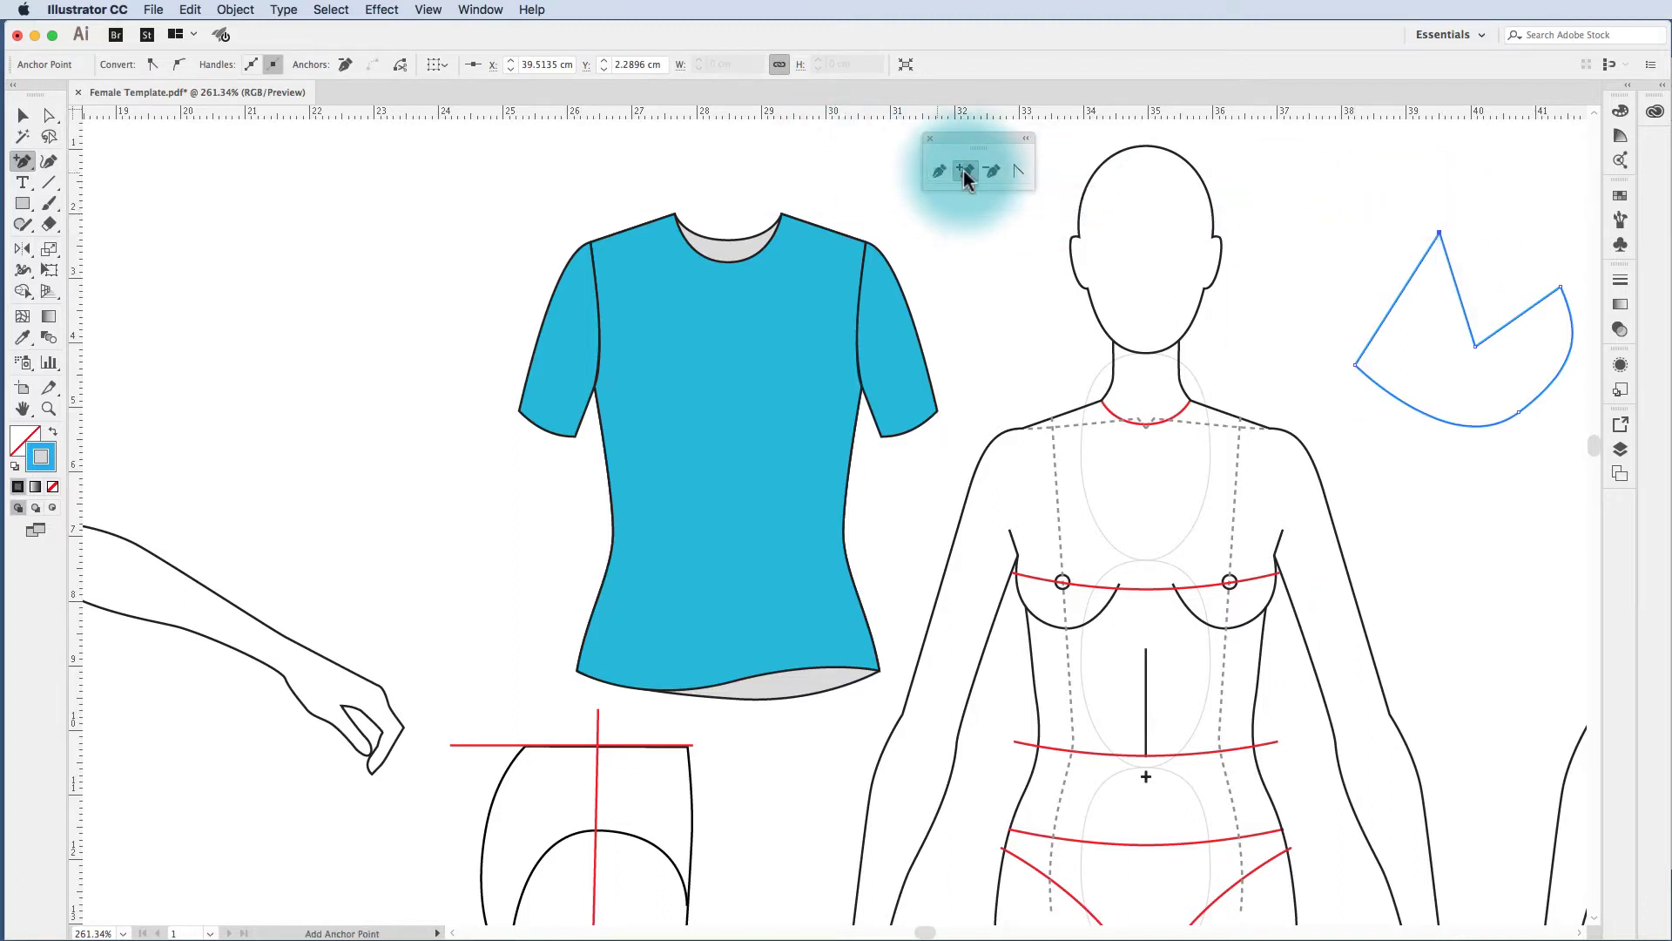
left_click(1398, 298)
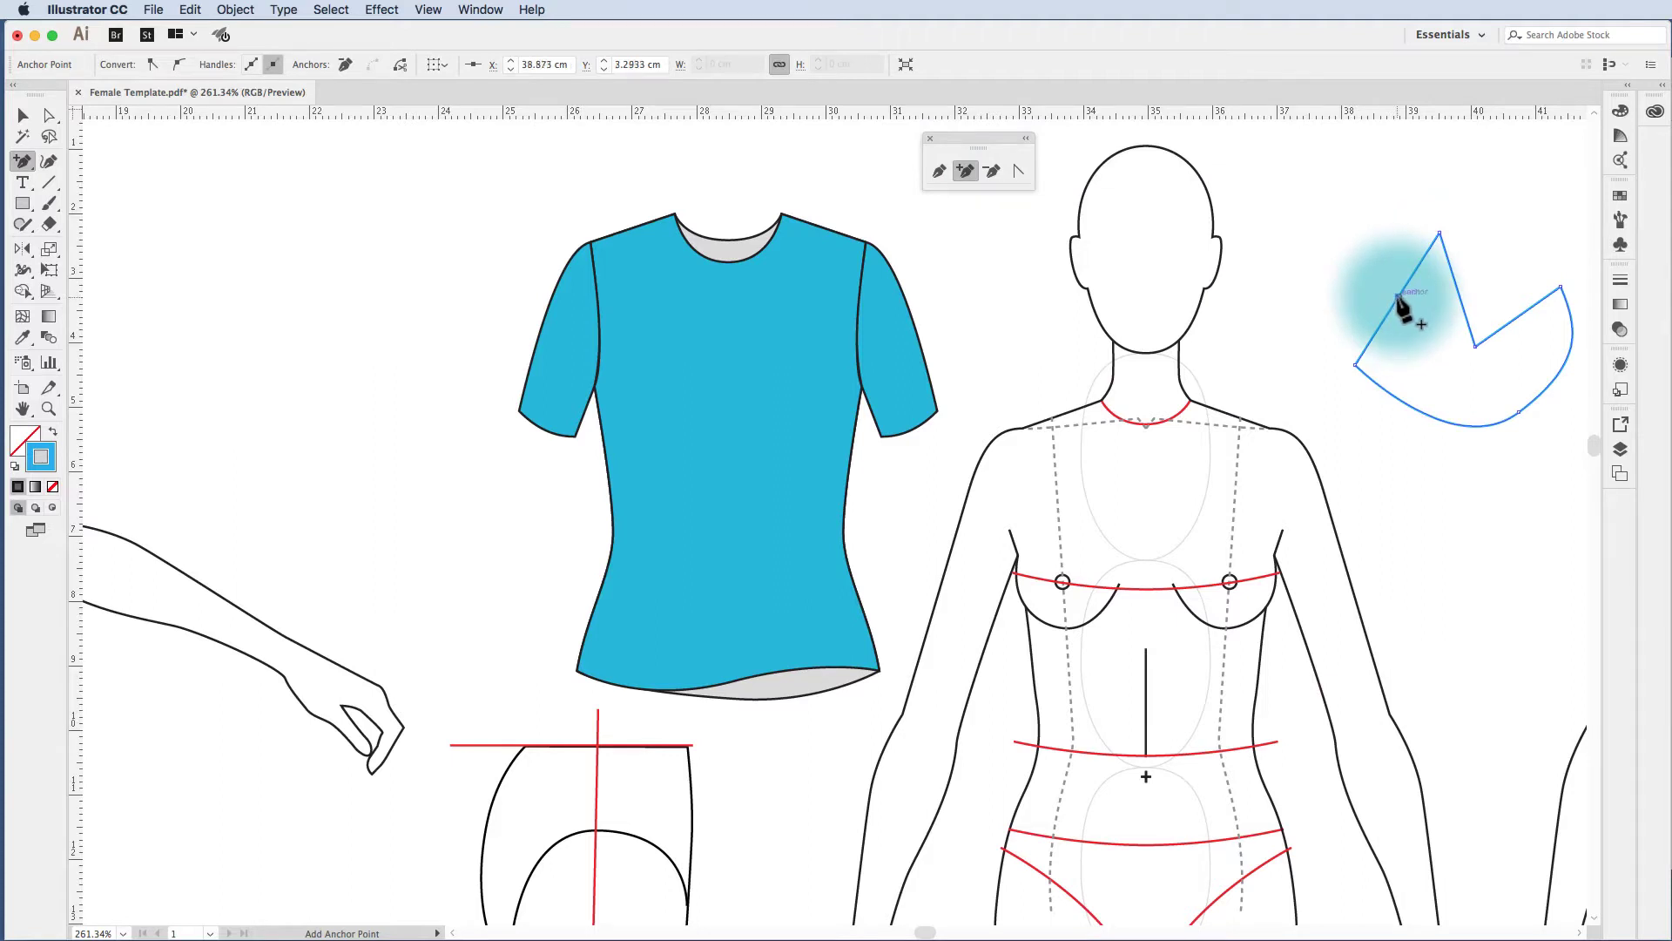
left_click(47, 117)
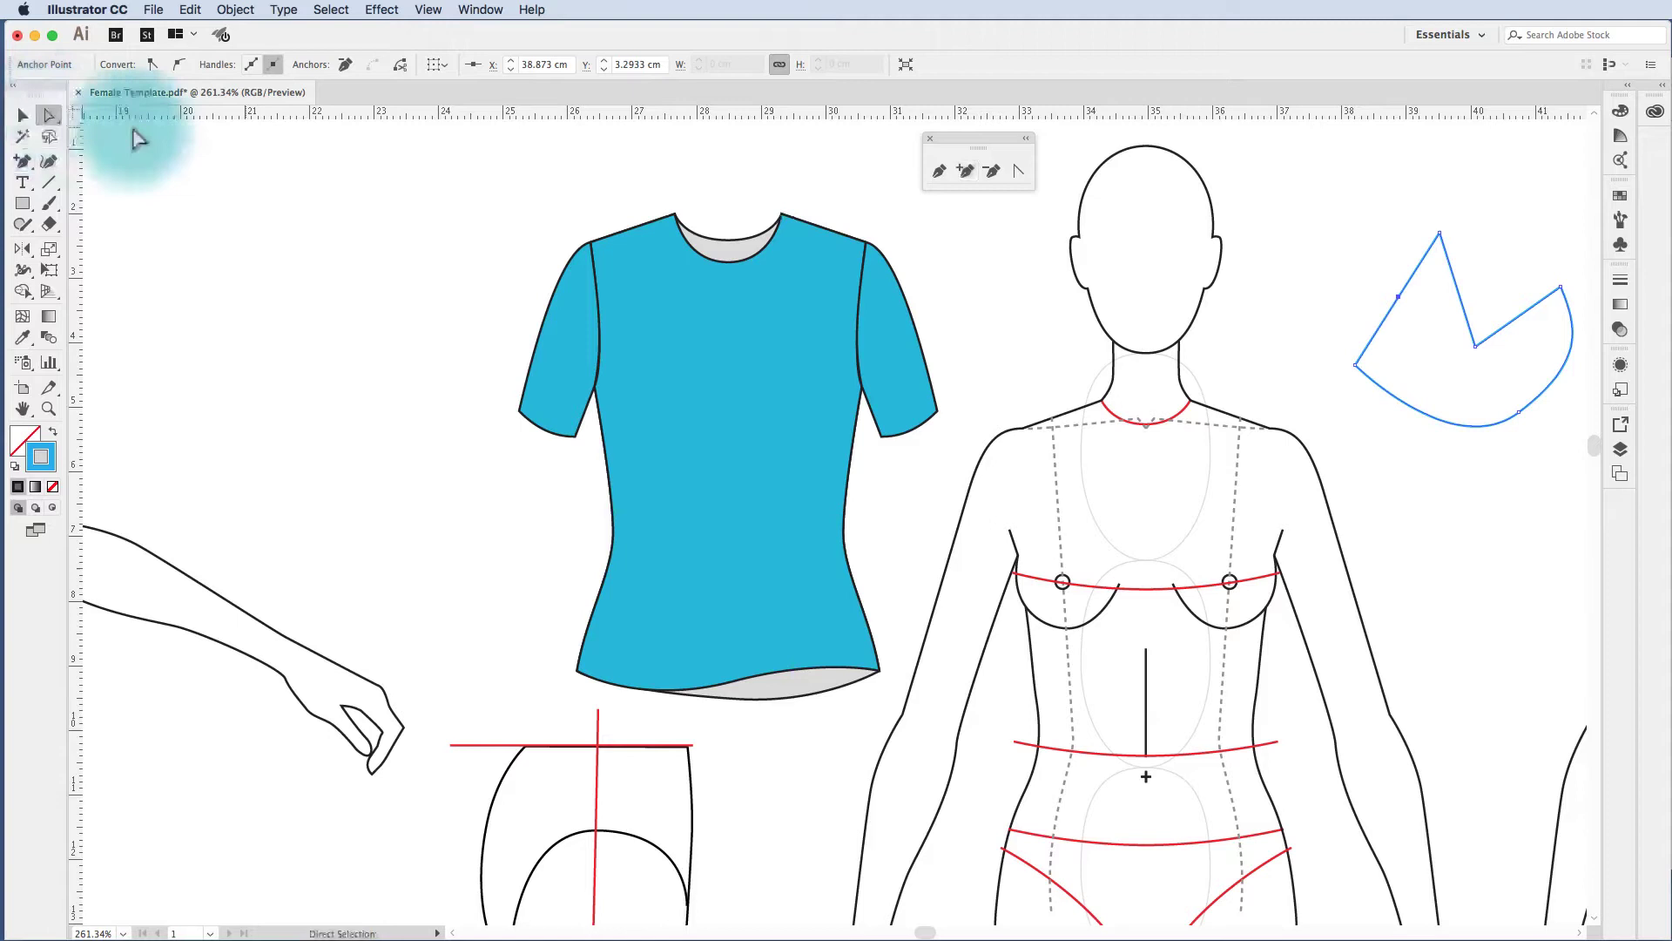
left_click_drag(1385, 297, 1349, 261)
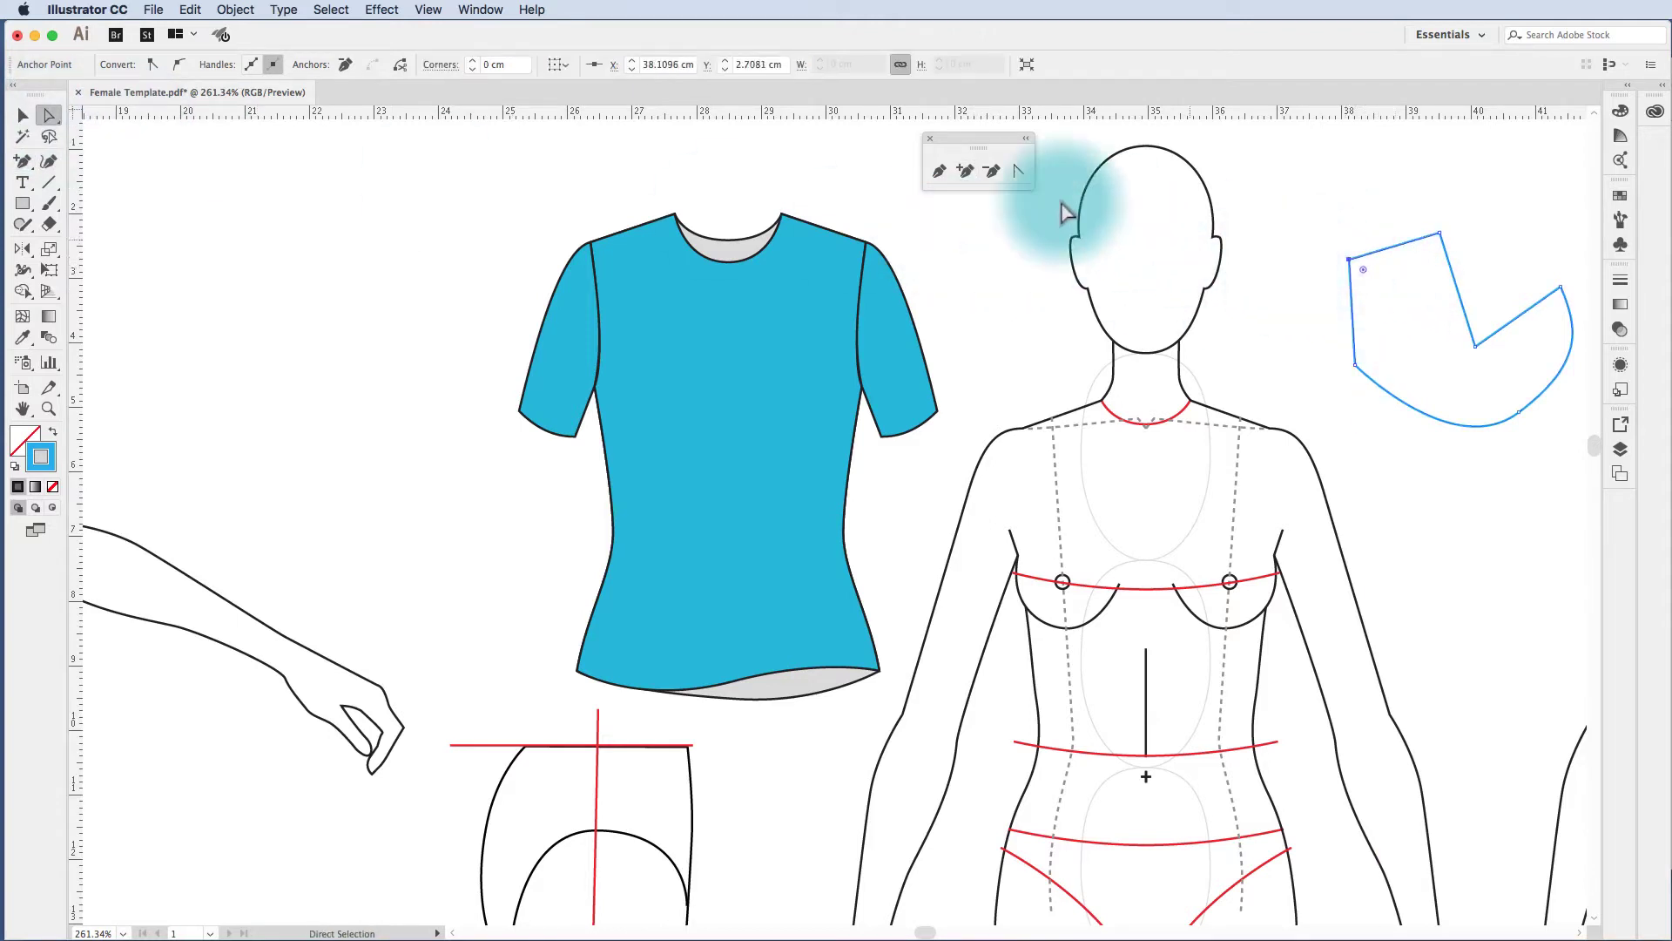
Delete the inner notch point, then convert the right point to a corner and back to smooth.
left_click(990, 170)
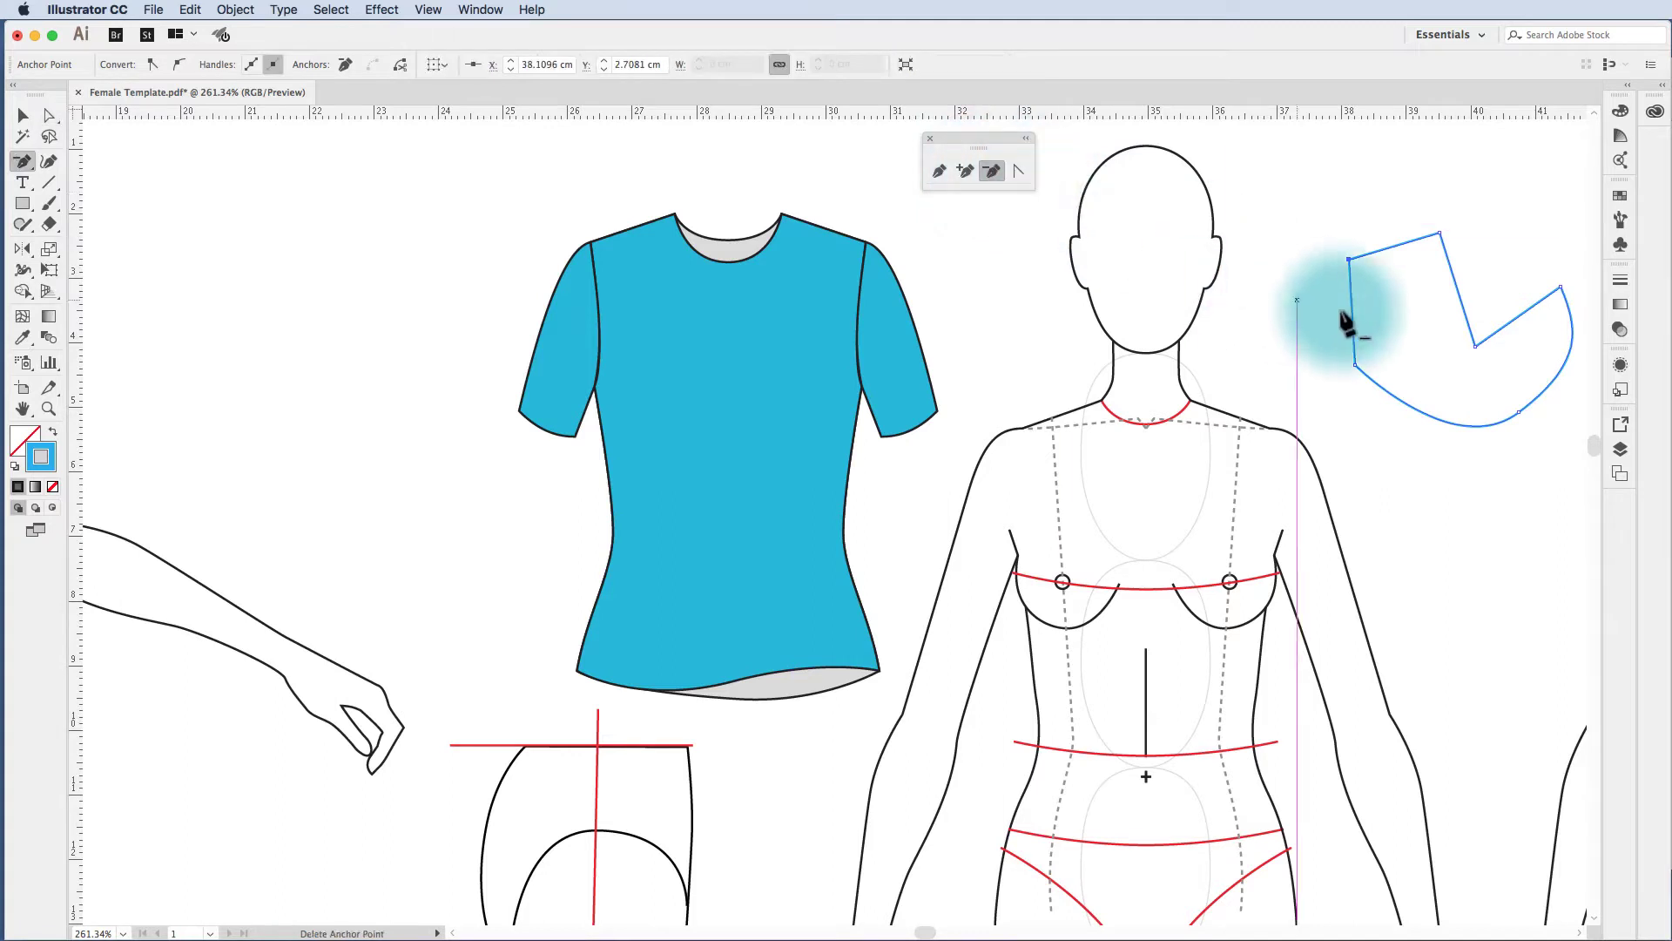
left_click(1475, 346)
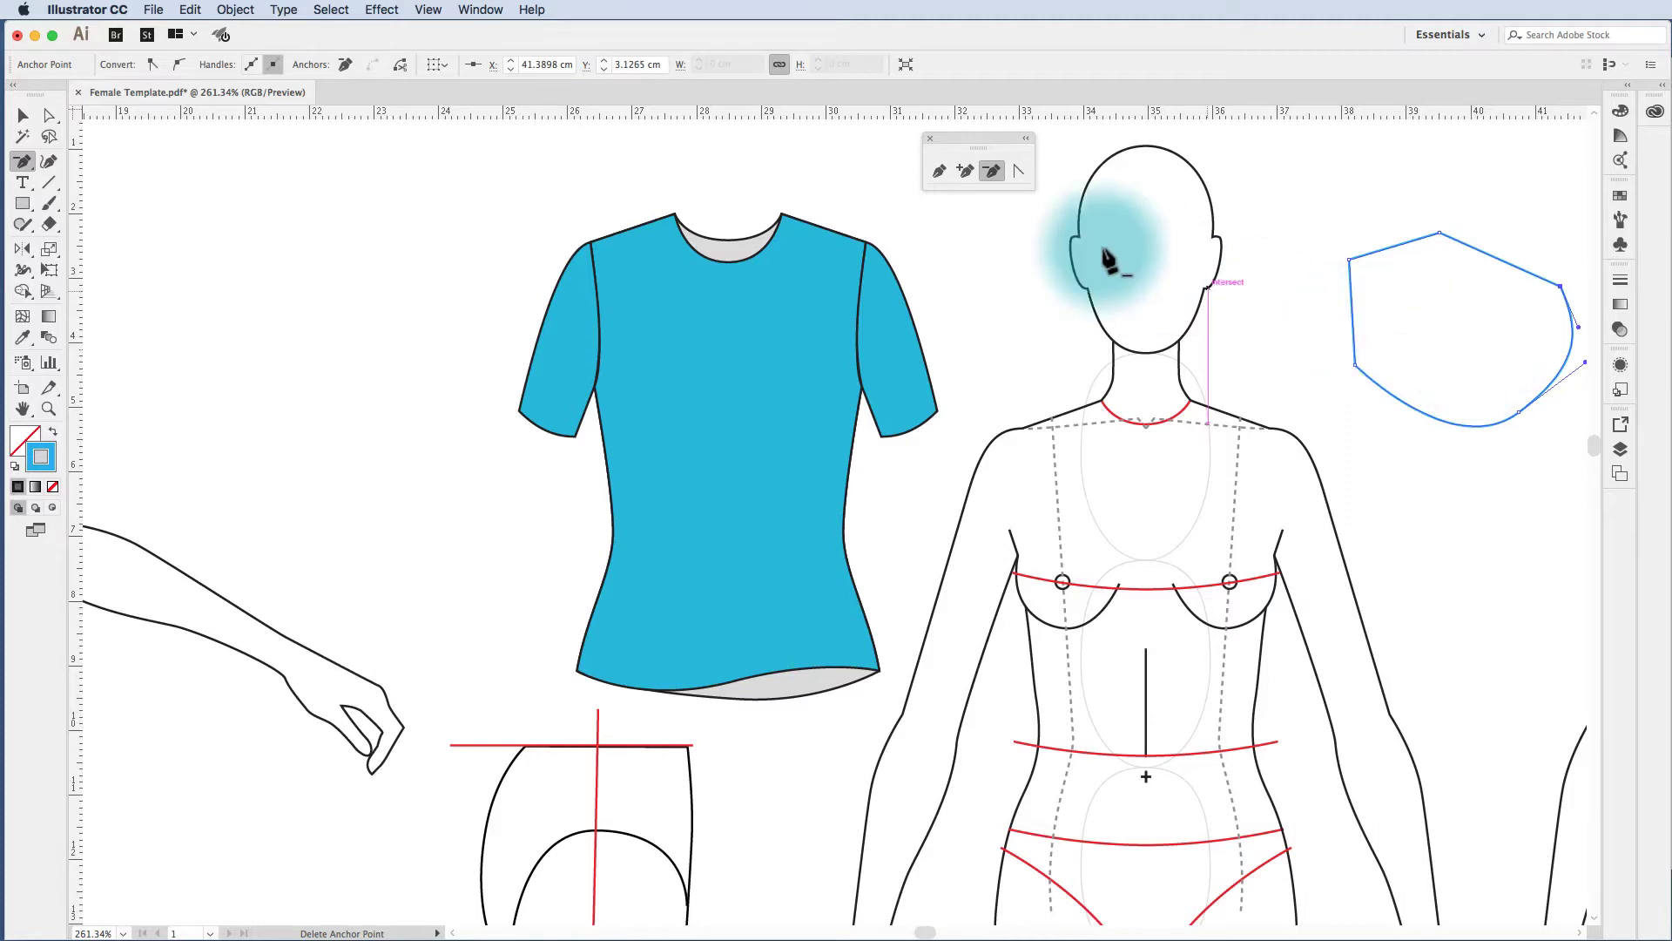
left_click(1017, 171)
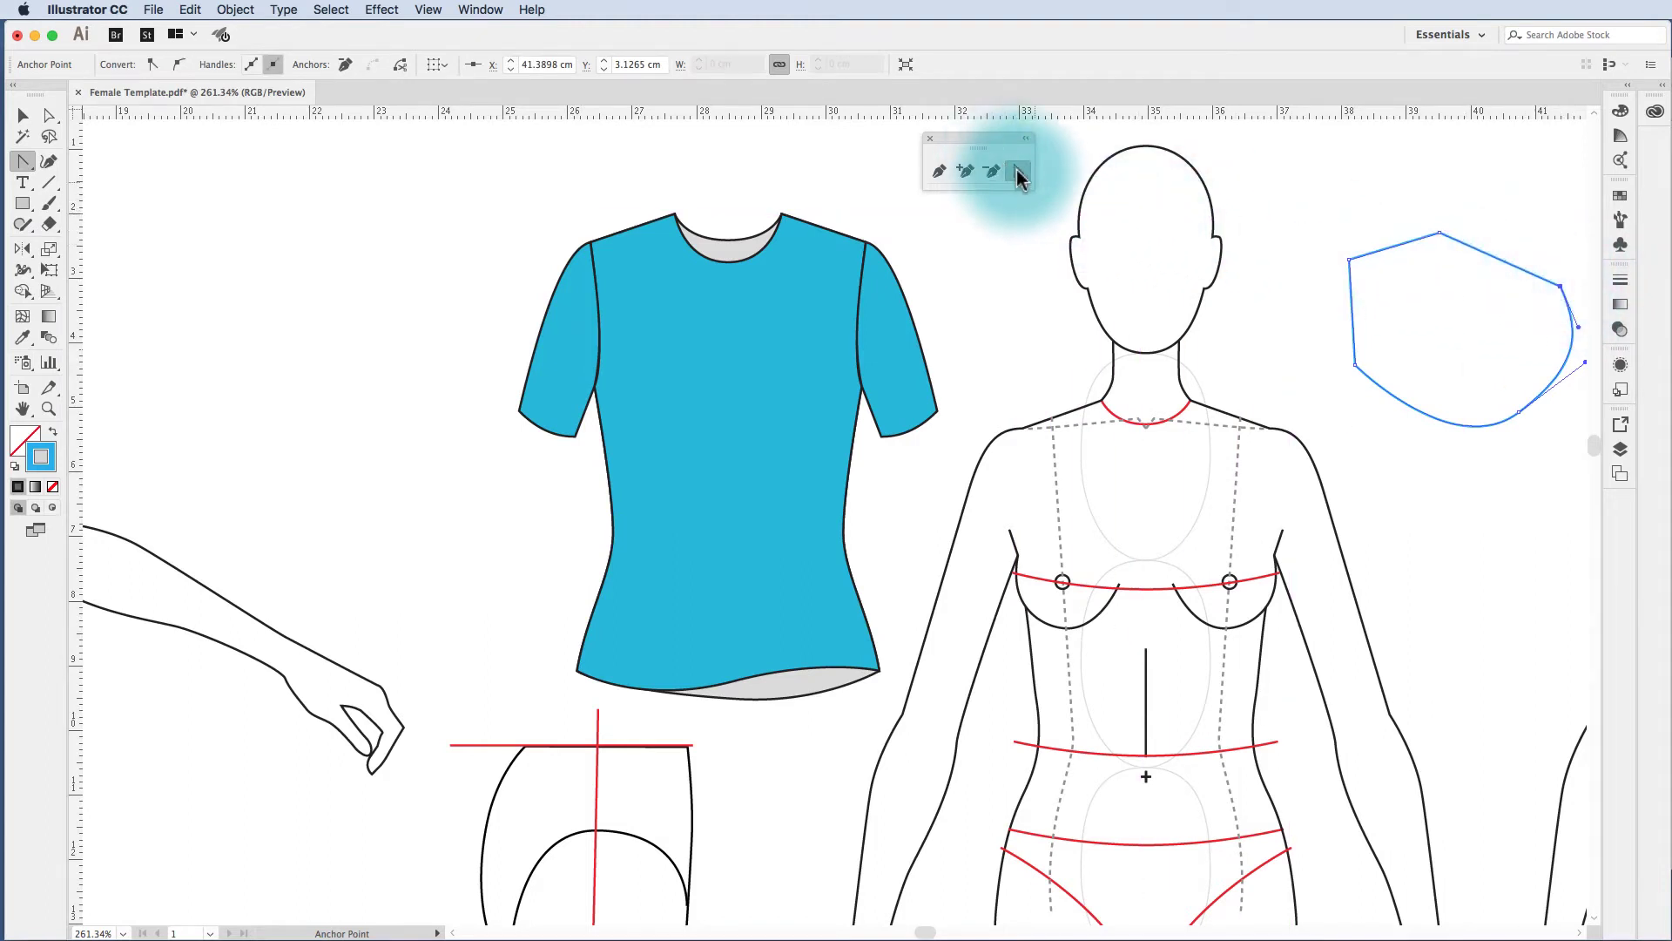
left_click(1562, 288)
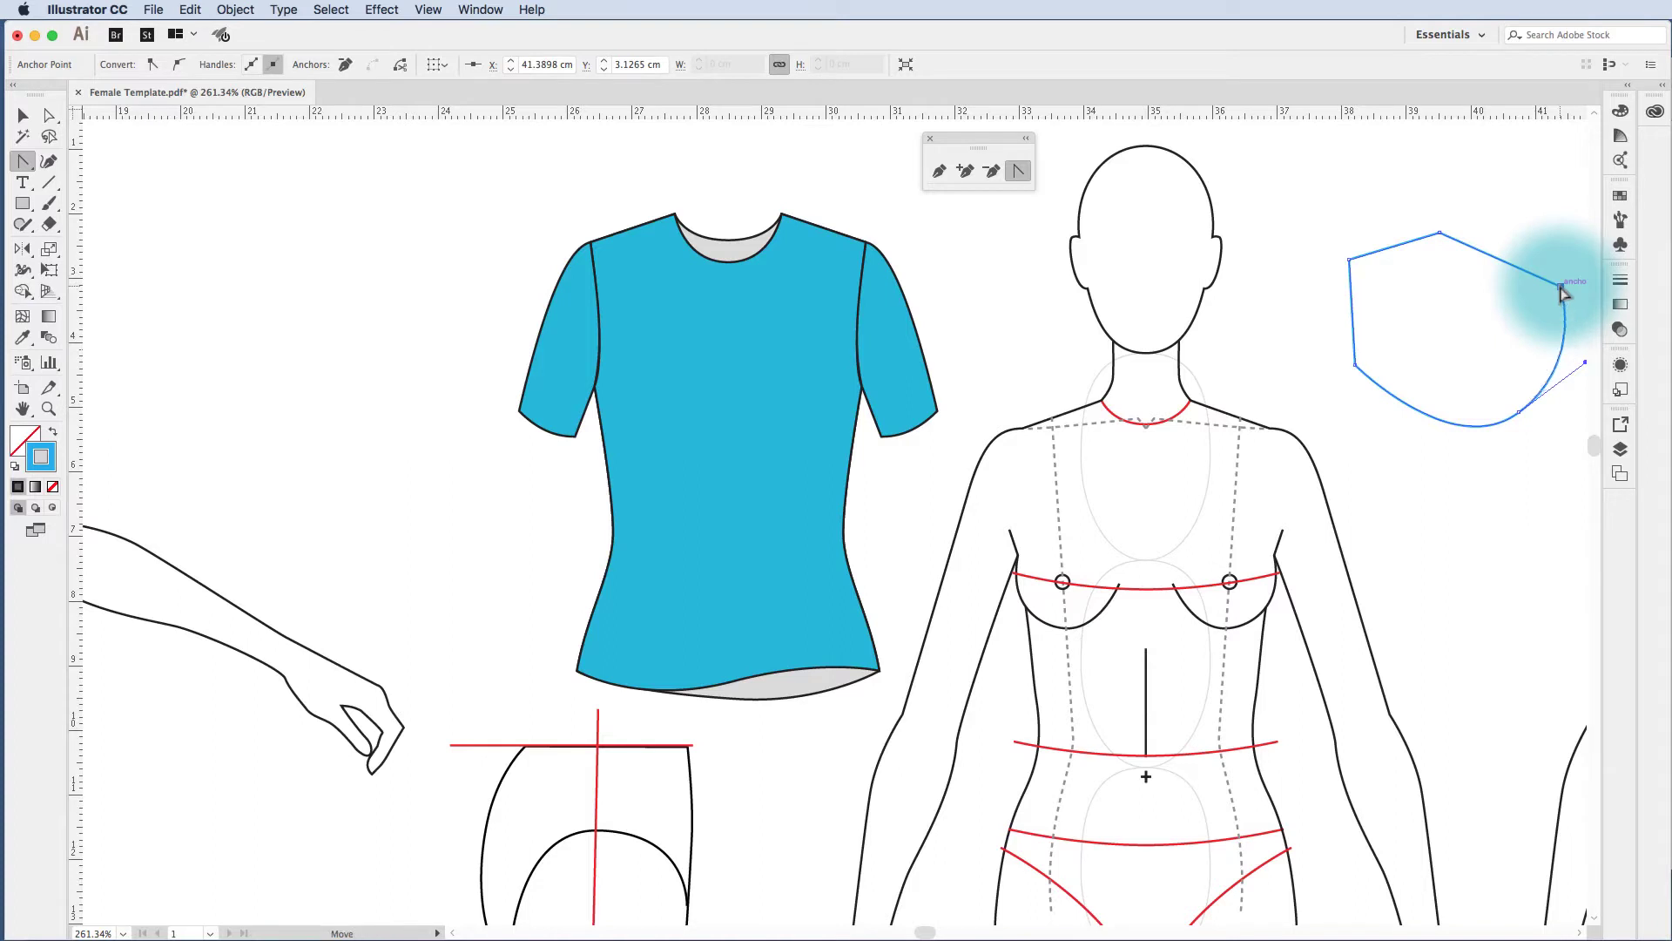
left_click_drag(1562, 294, 1490, 250)
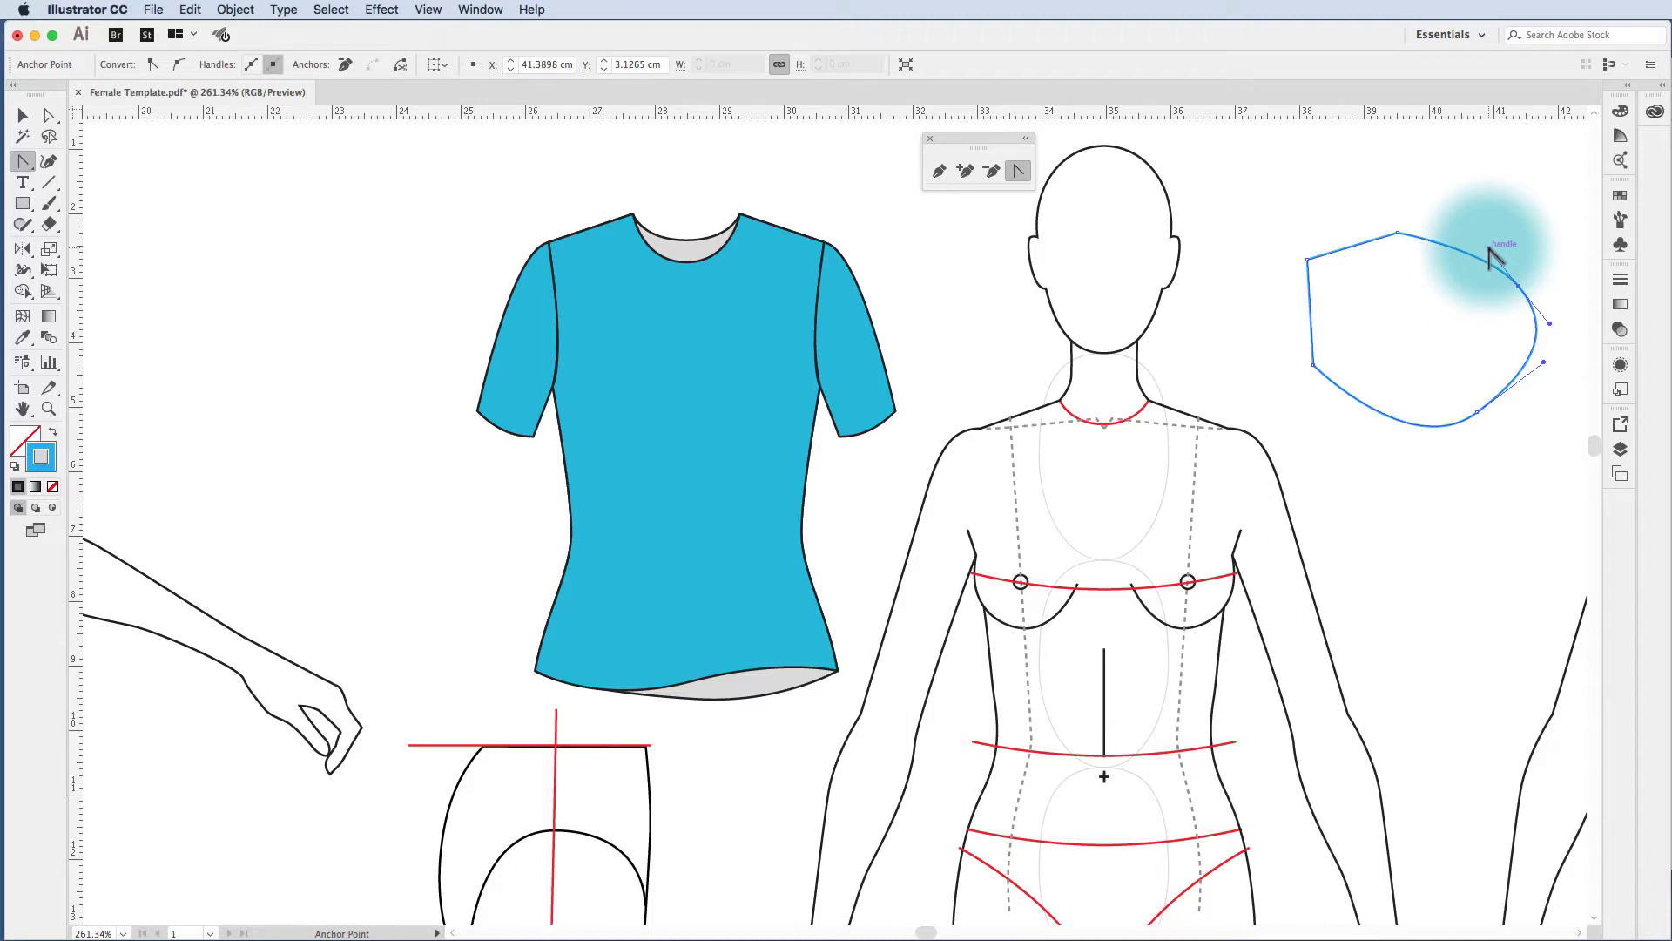
Select the practice shape and delete it completely.
left_click(23, 114)
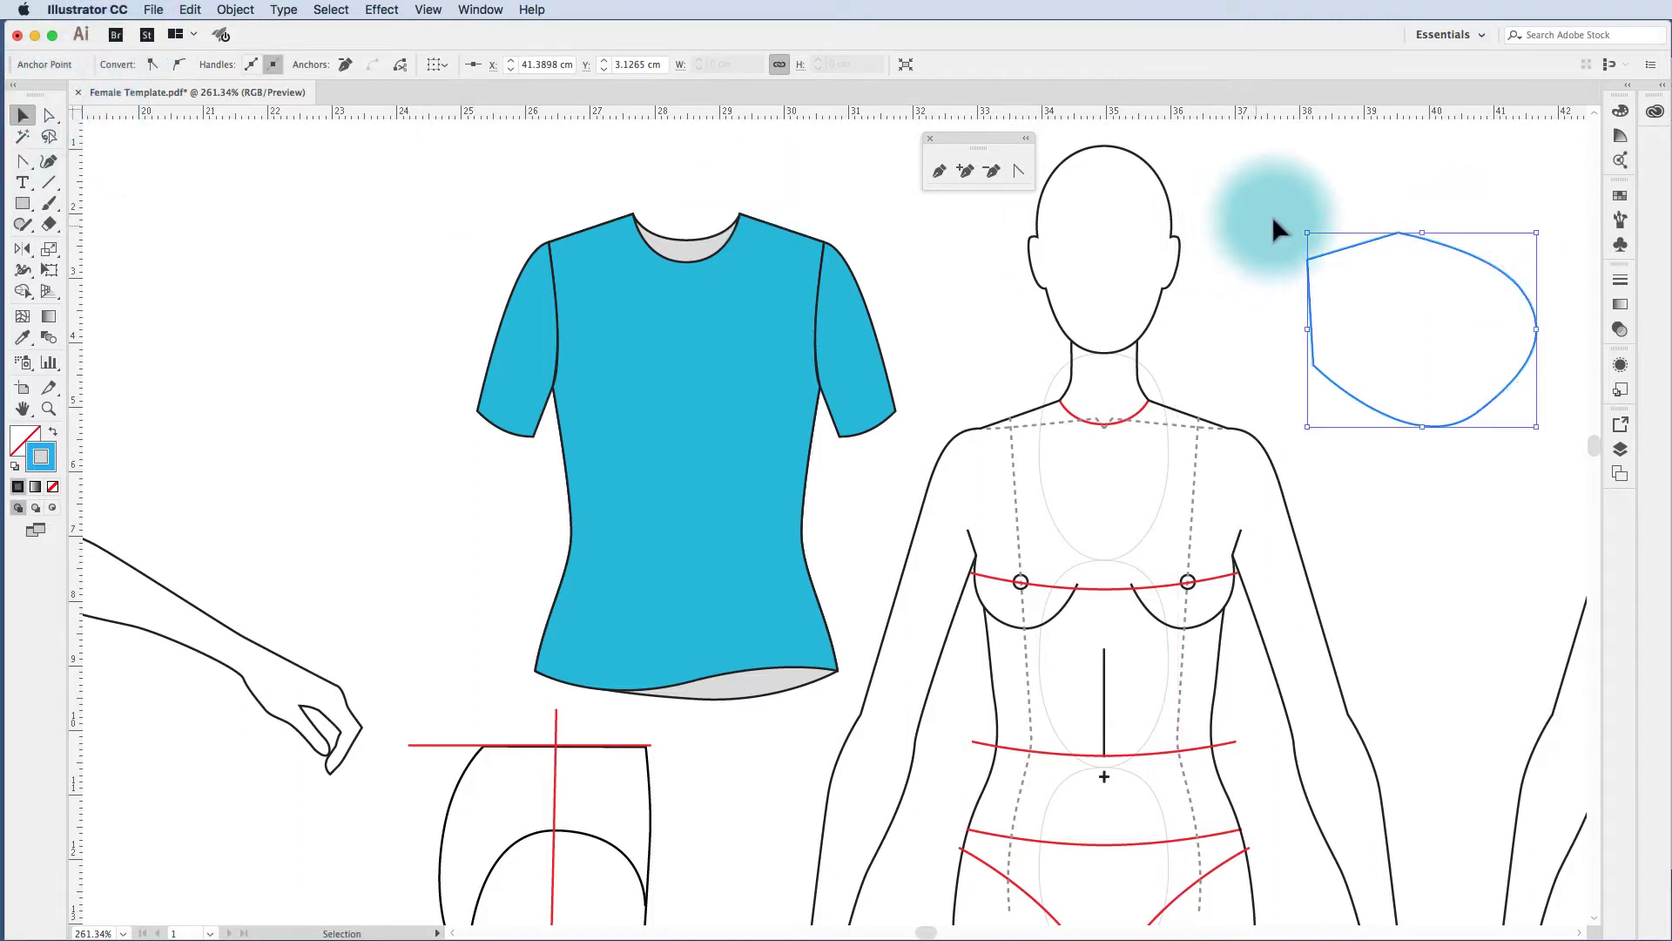
key("Delete")
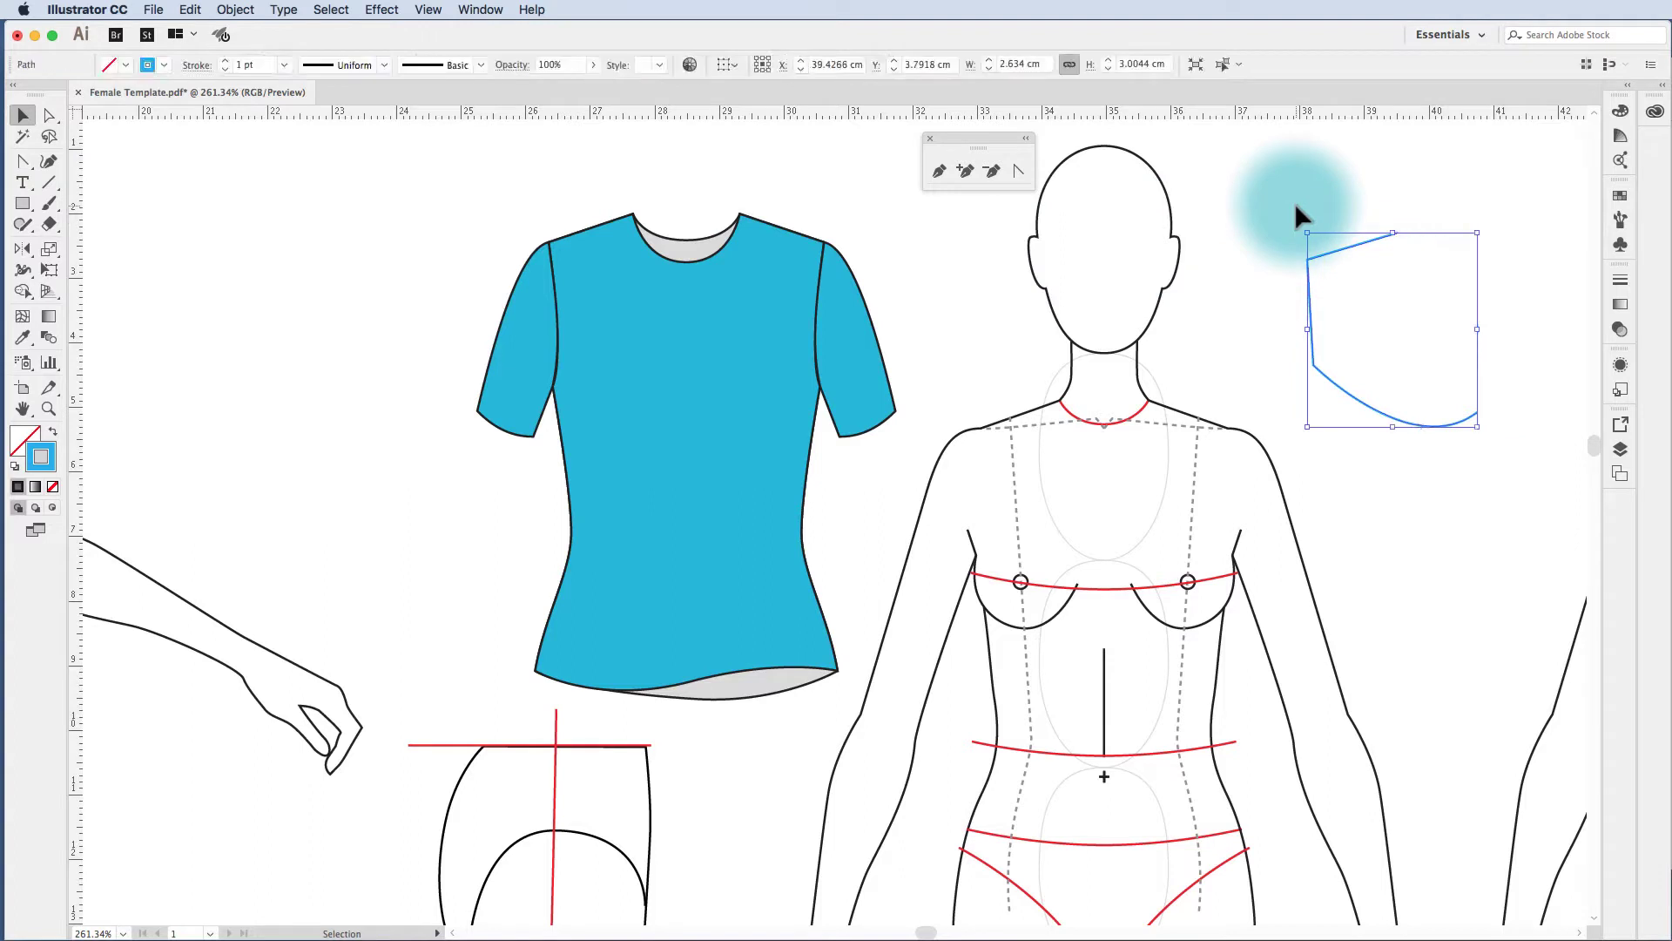
key("Delete")
left_click(939, 171)
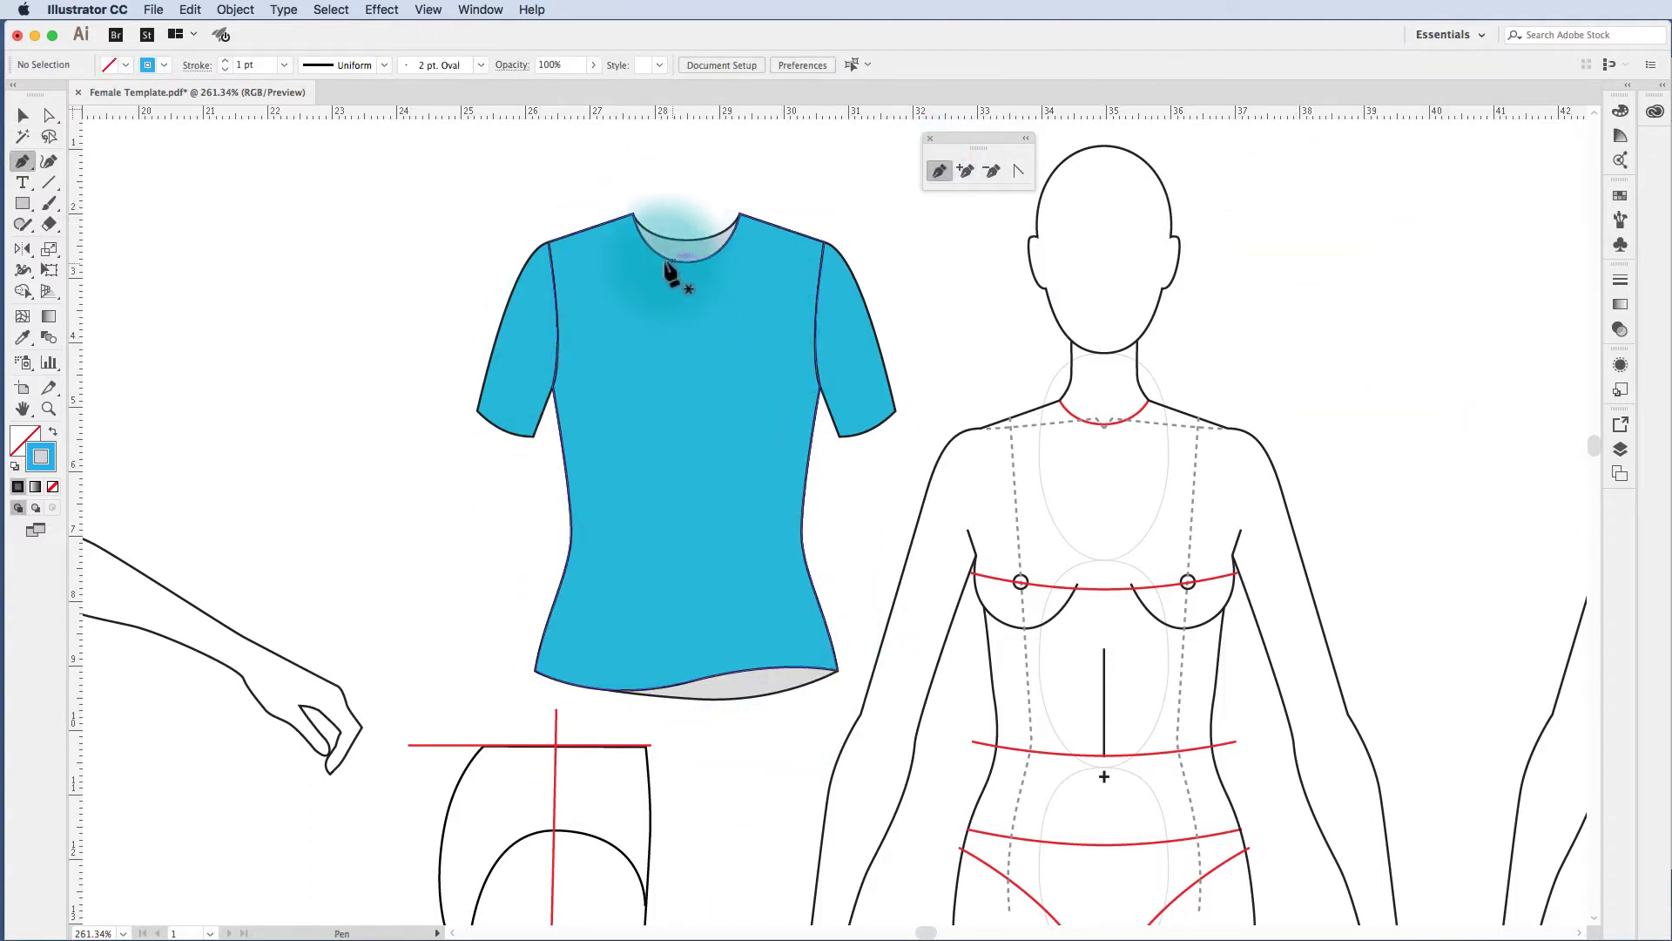
Start the torso path at centre front, placing points on the neckline, left shoulder tip and underarm.
left_click(635, 215)
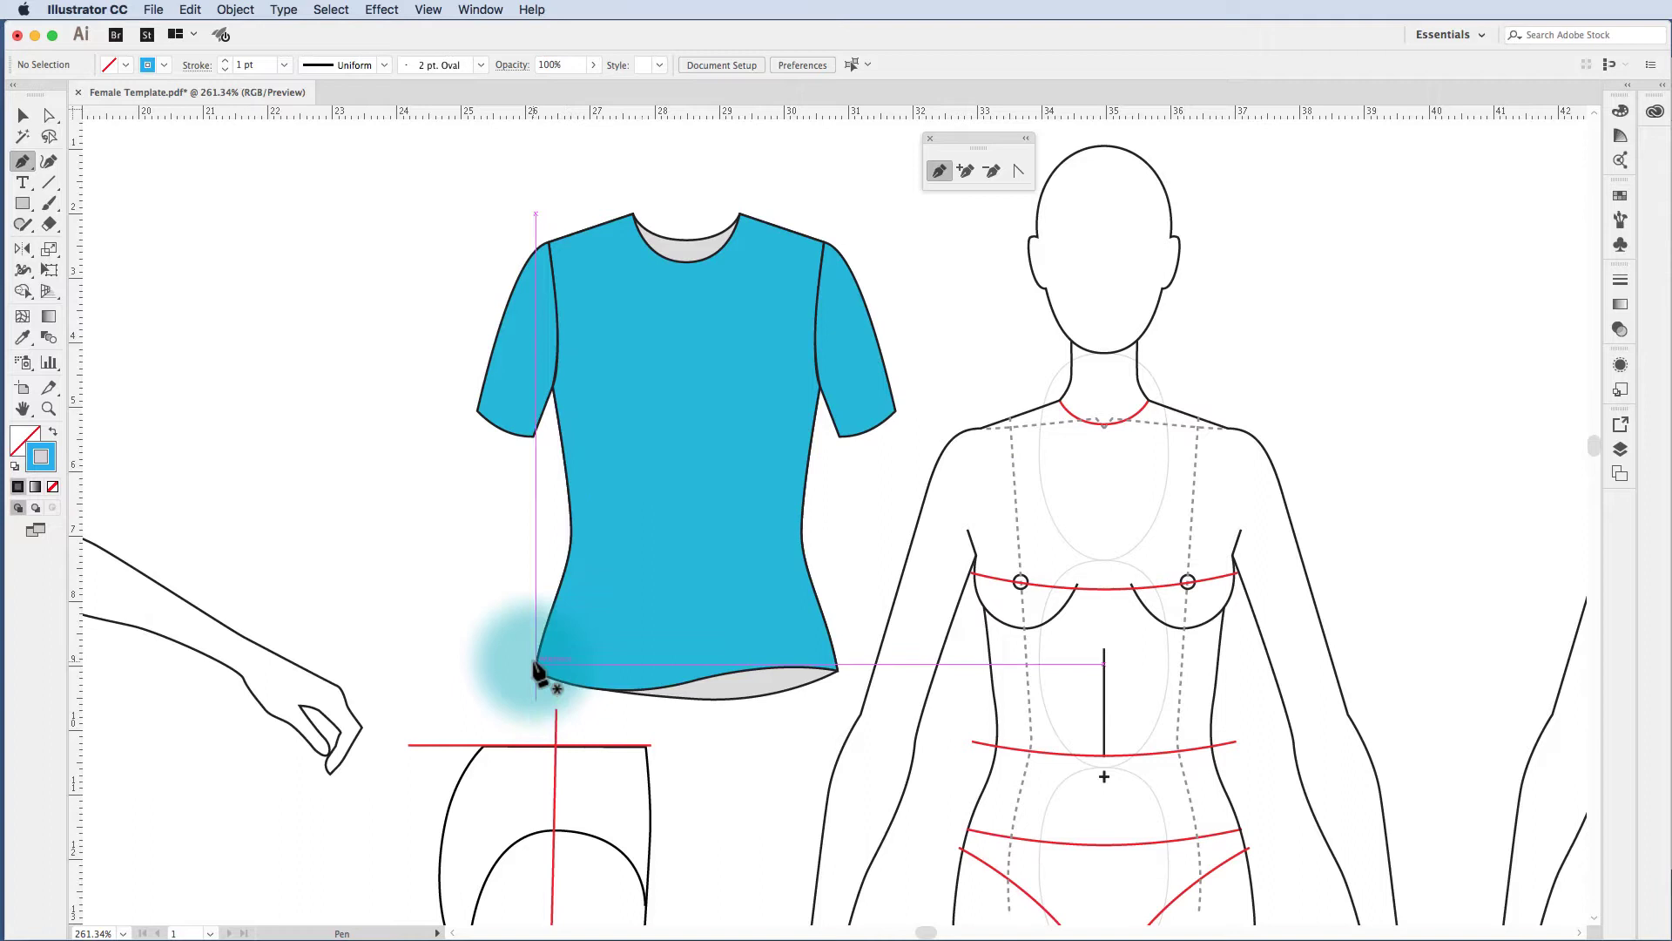
mouse_move(672, 686)
left_mouse_down()
mouse_move(704, 693)
mouse_move(693, 682)
left_mouse_up()
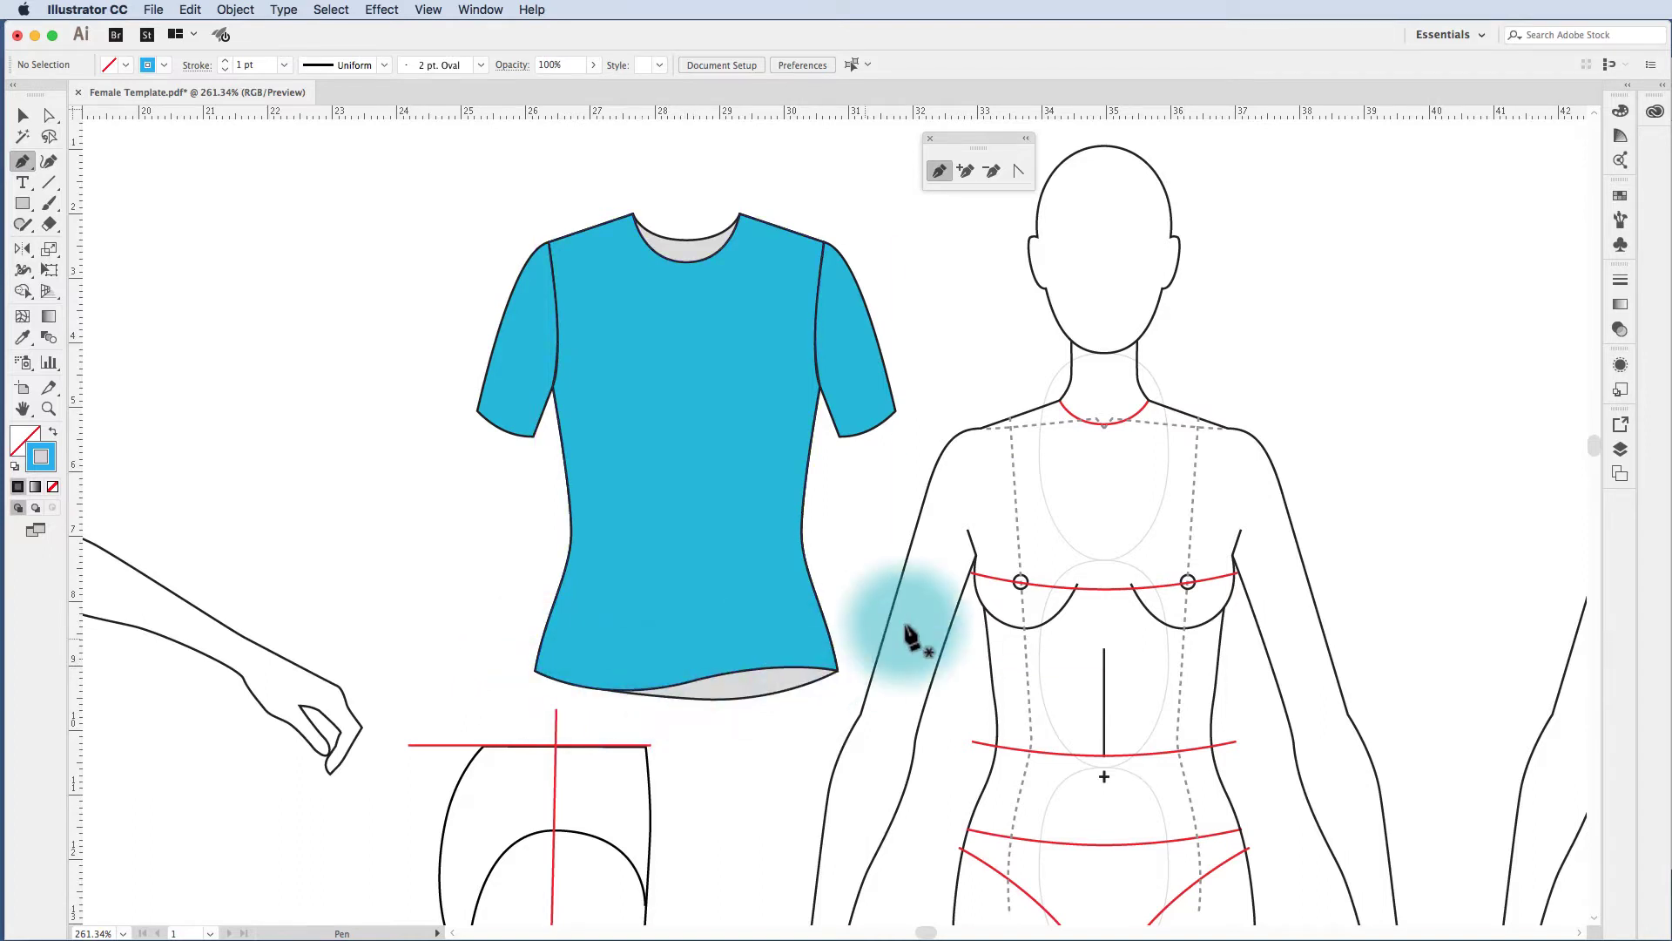
scroll(1002, 557, "down", 3)
scroll(1001, 558, "left", 1)
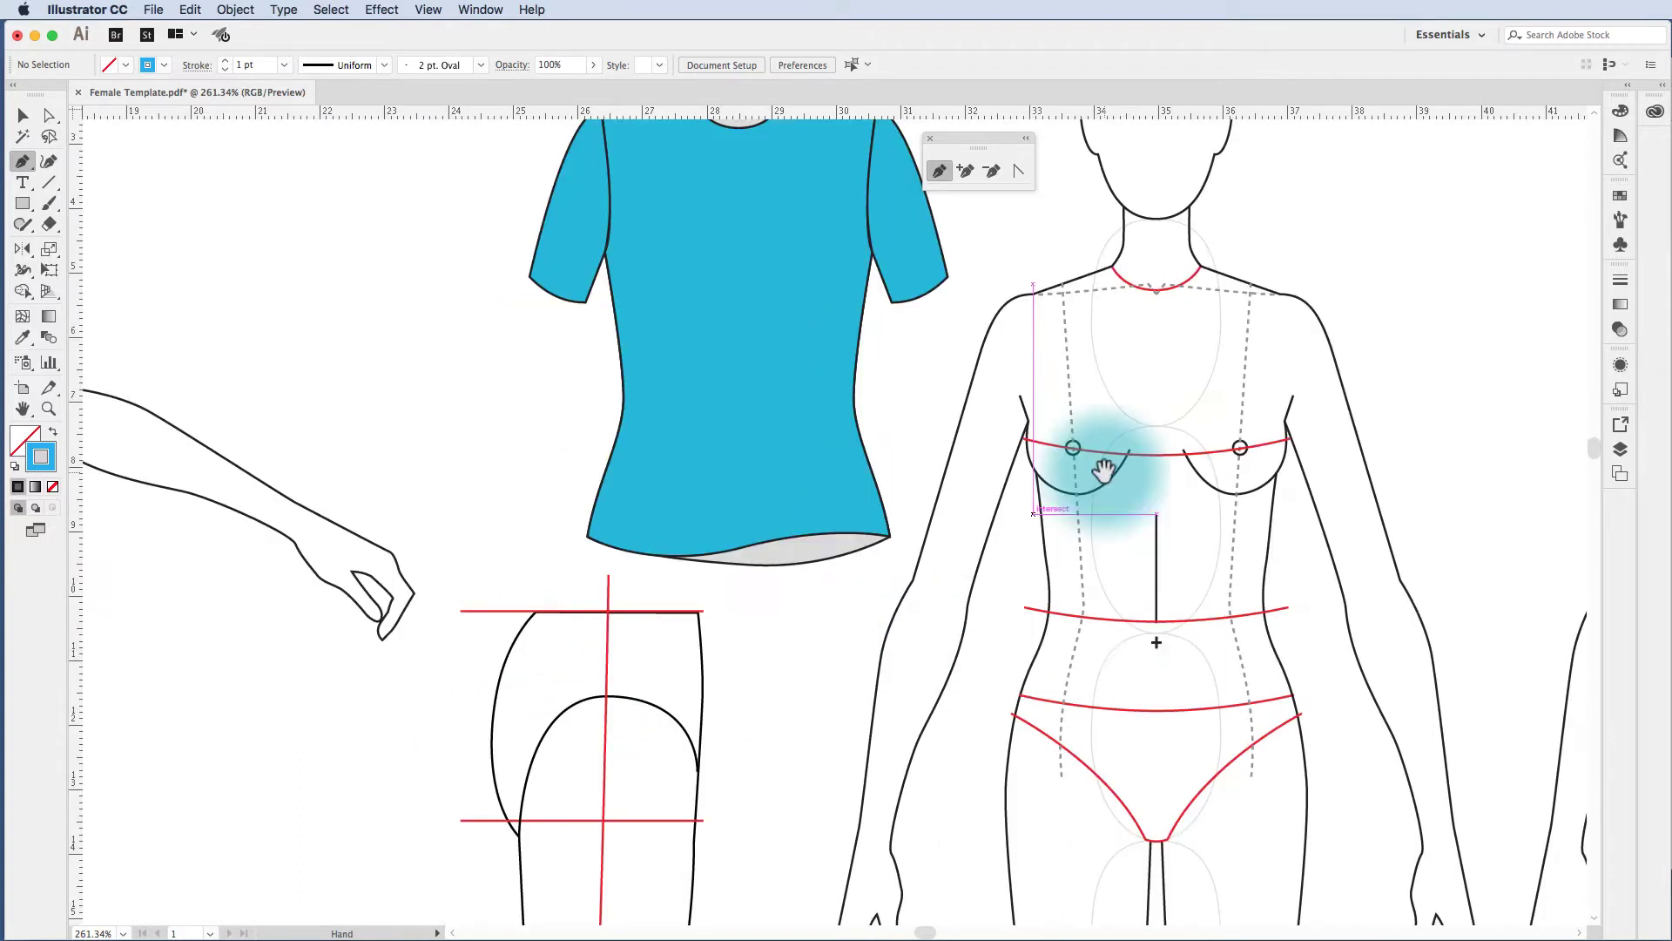
left_click(1157, 318)
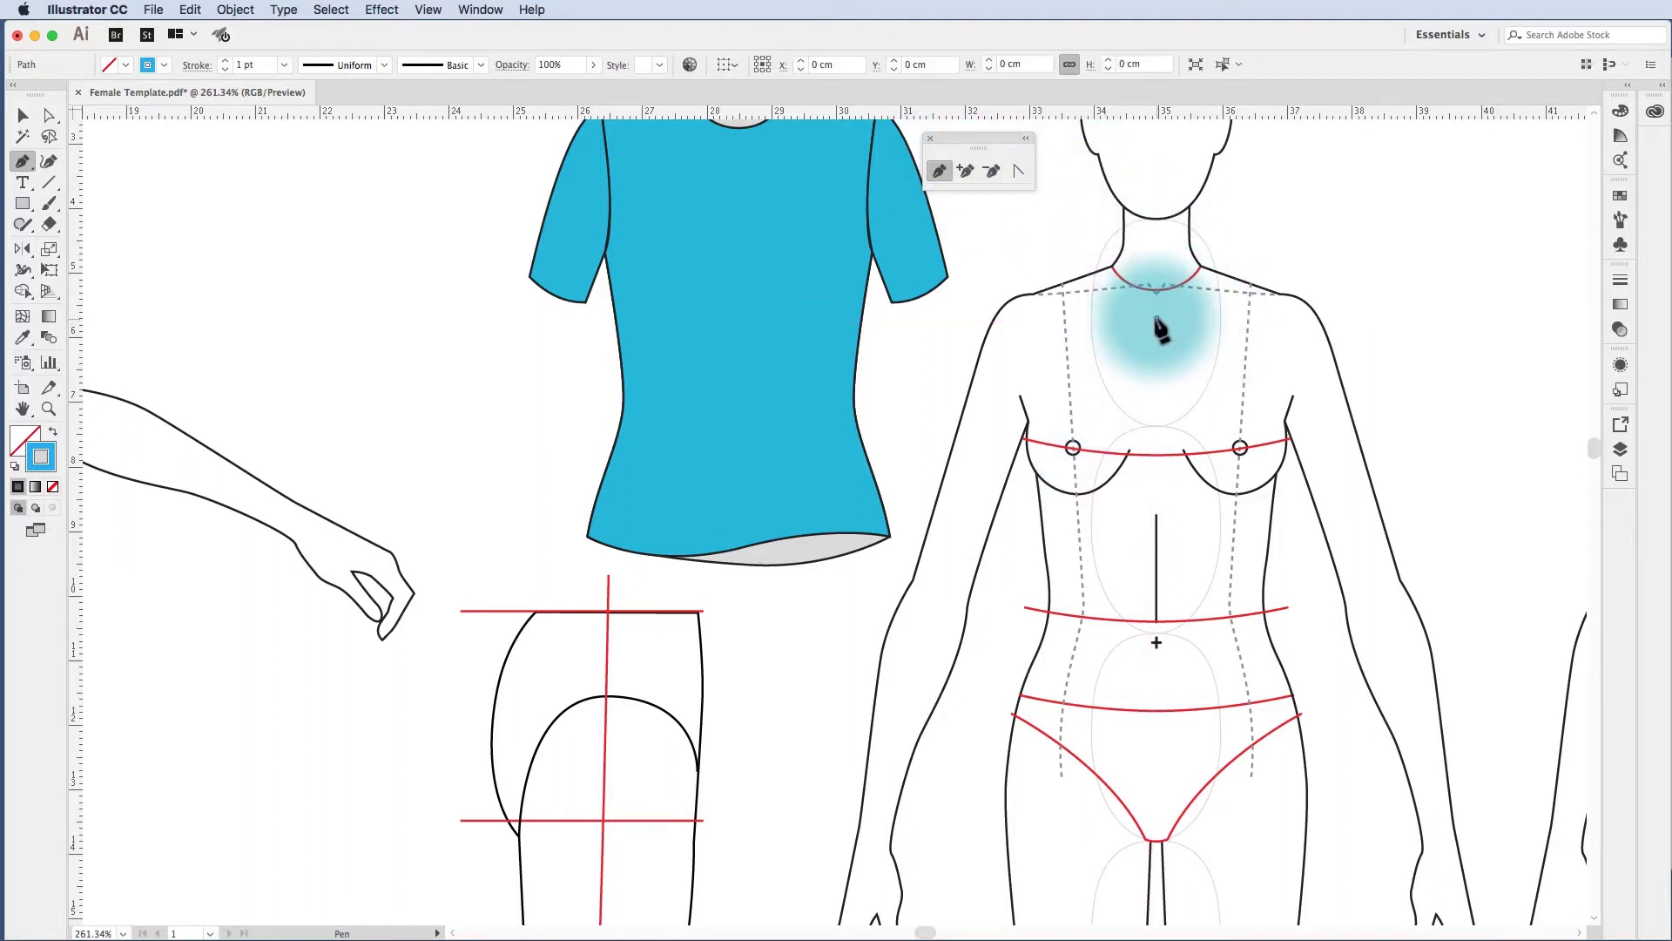
left_click(1106, 269)
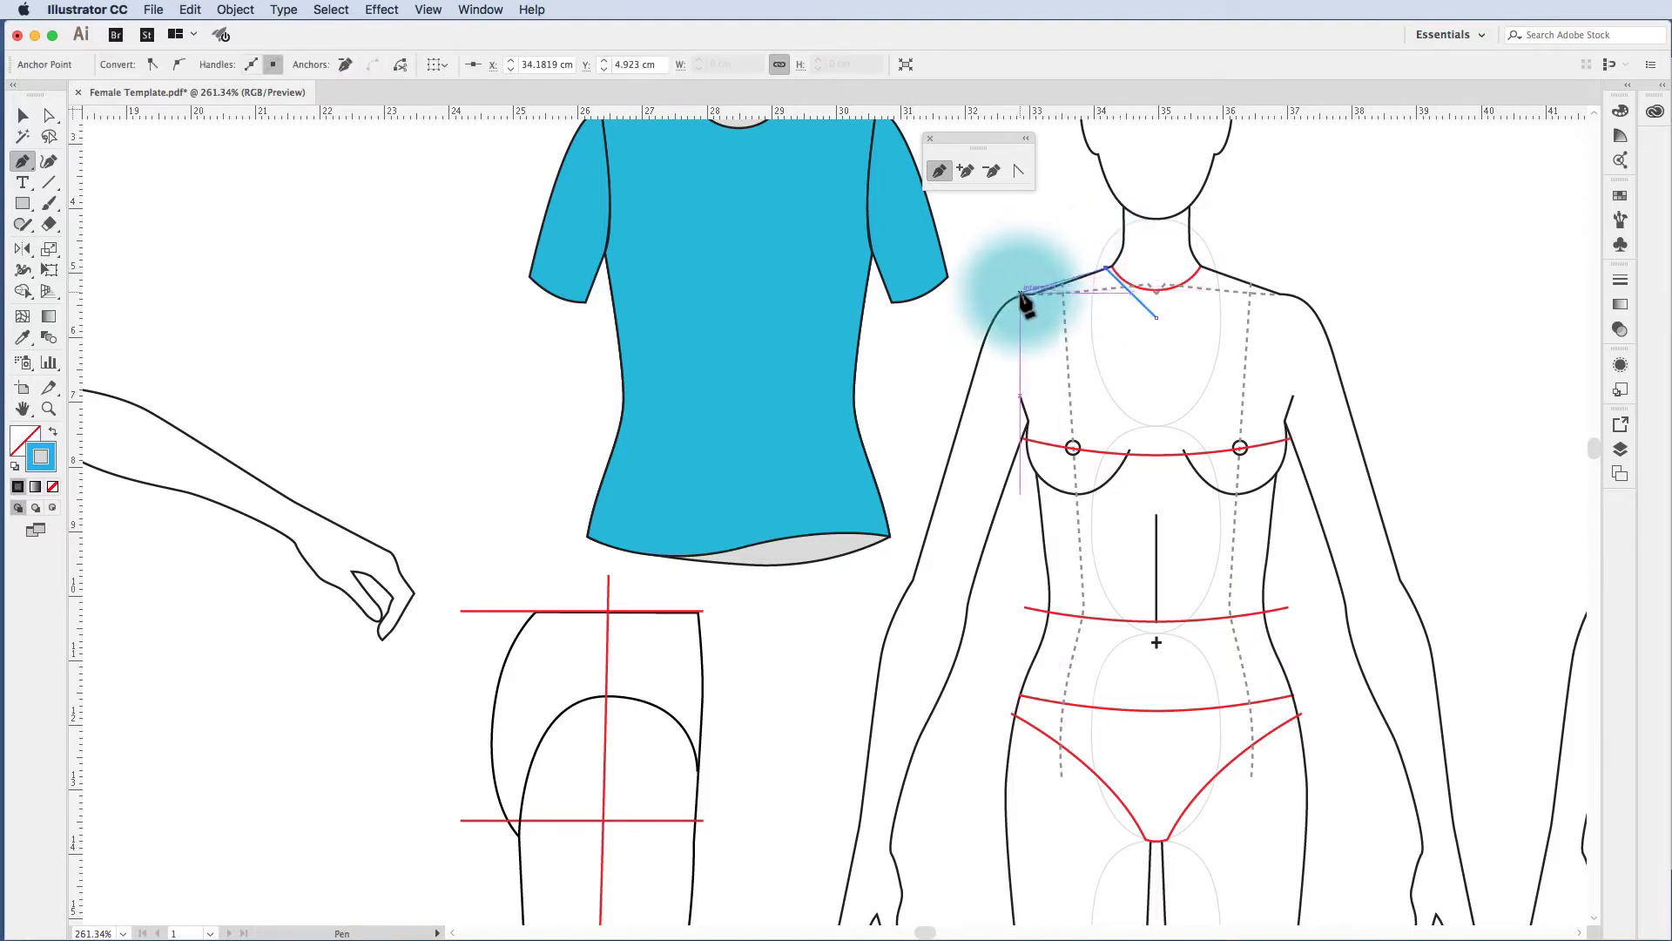
left_click(1022, 295)
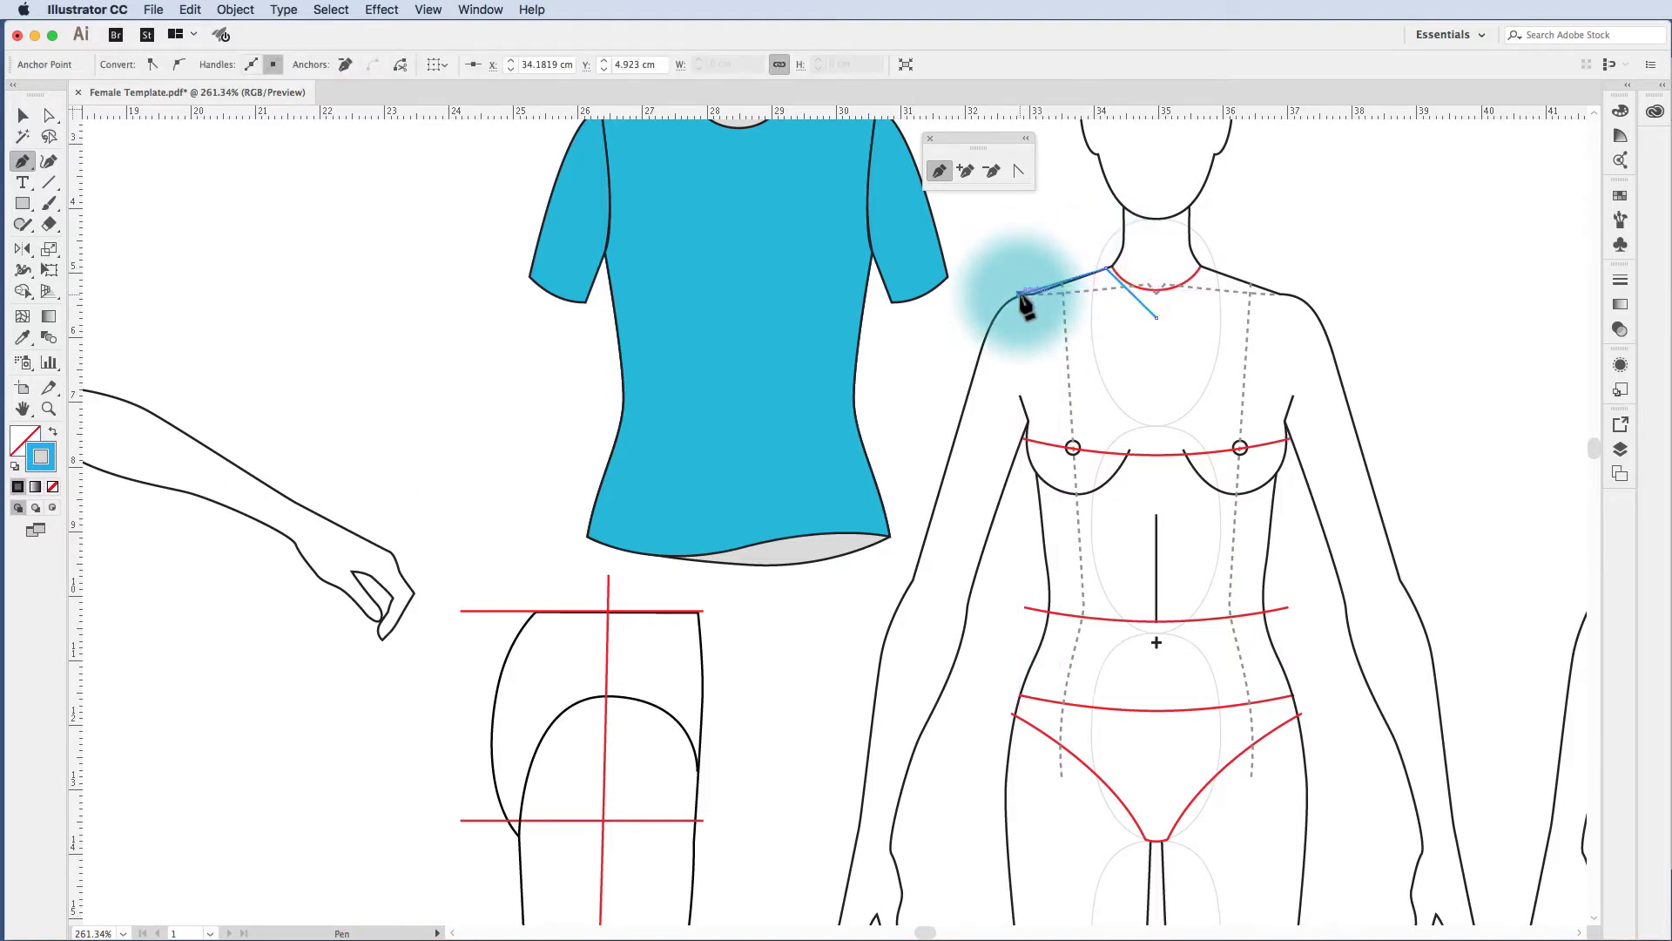
left_click(1027, 428)
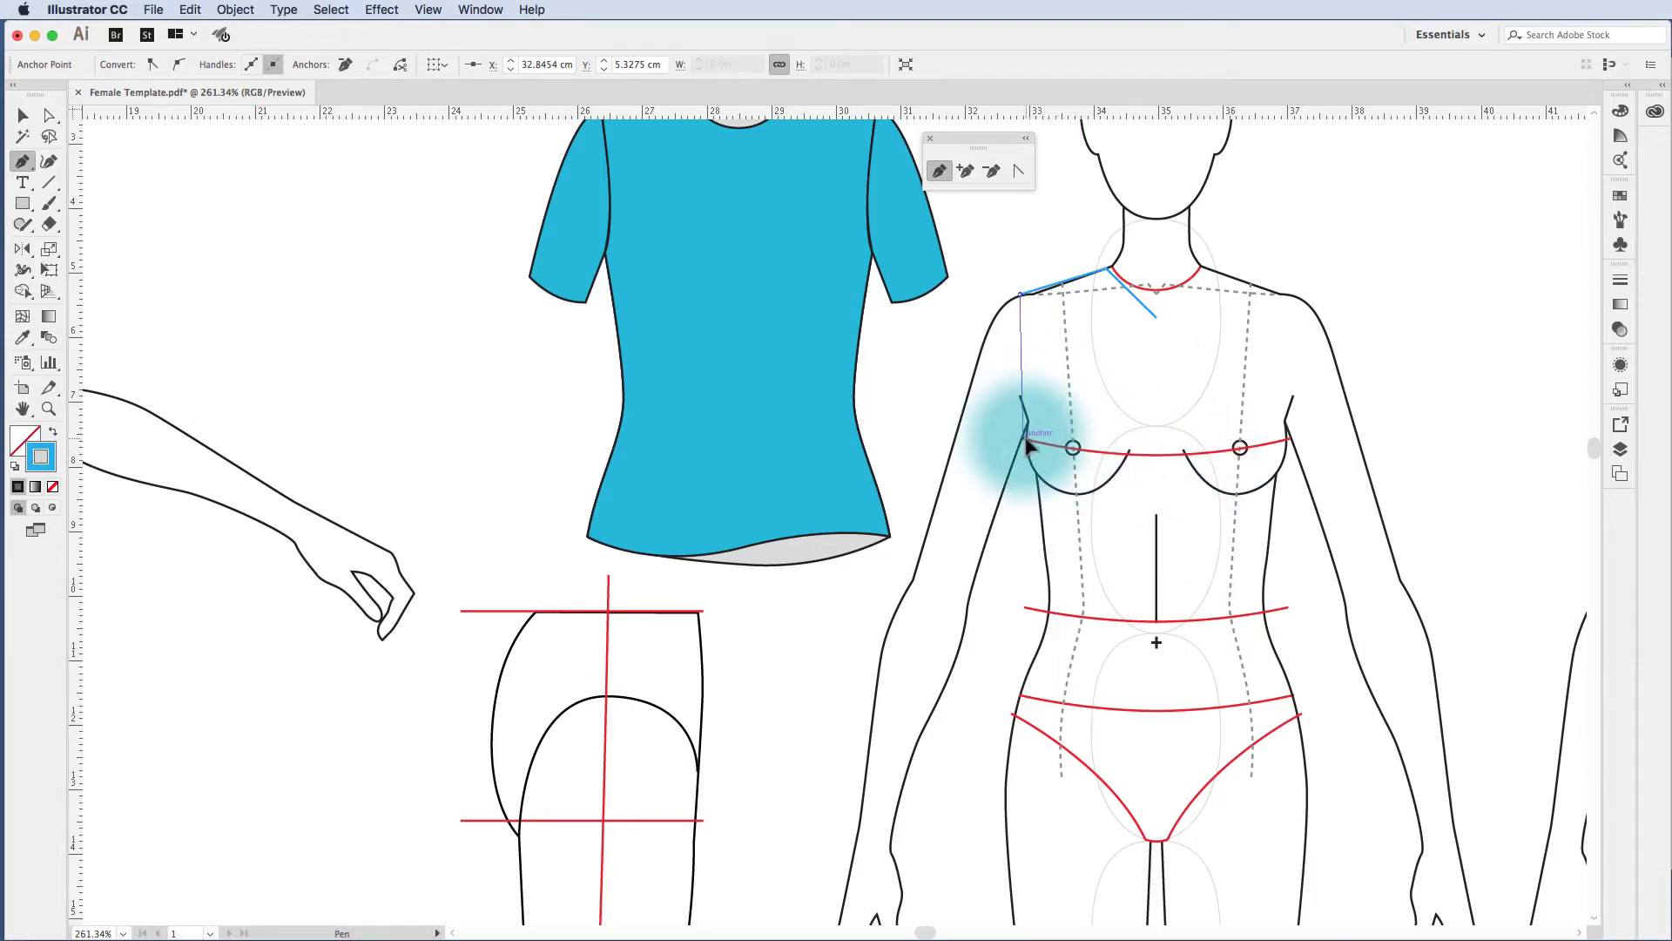
Curve the armhole, add curved waist and hip side-seam points, and end at centre front hem.
left_click_drag(1026, 438, 1001, 493)
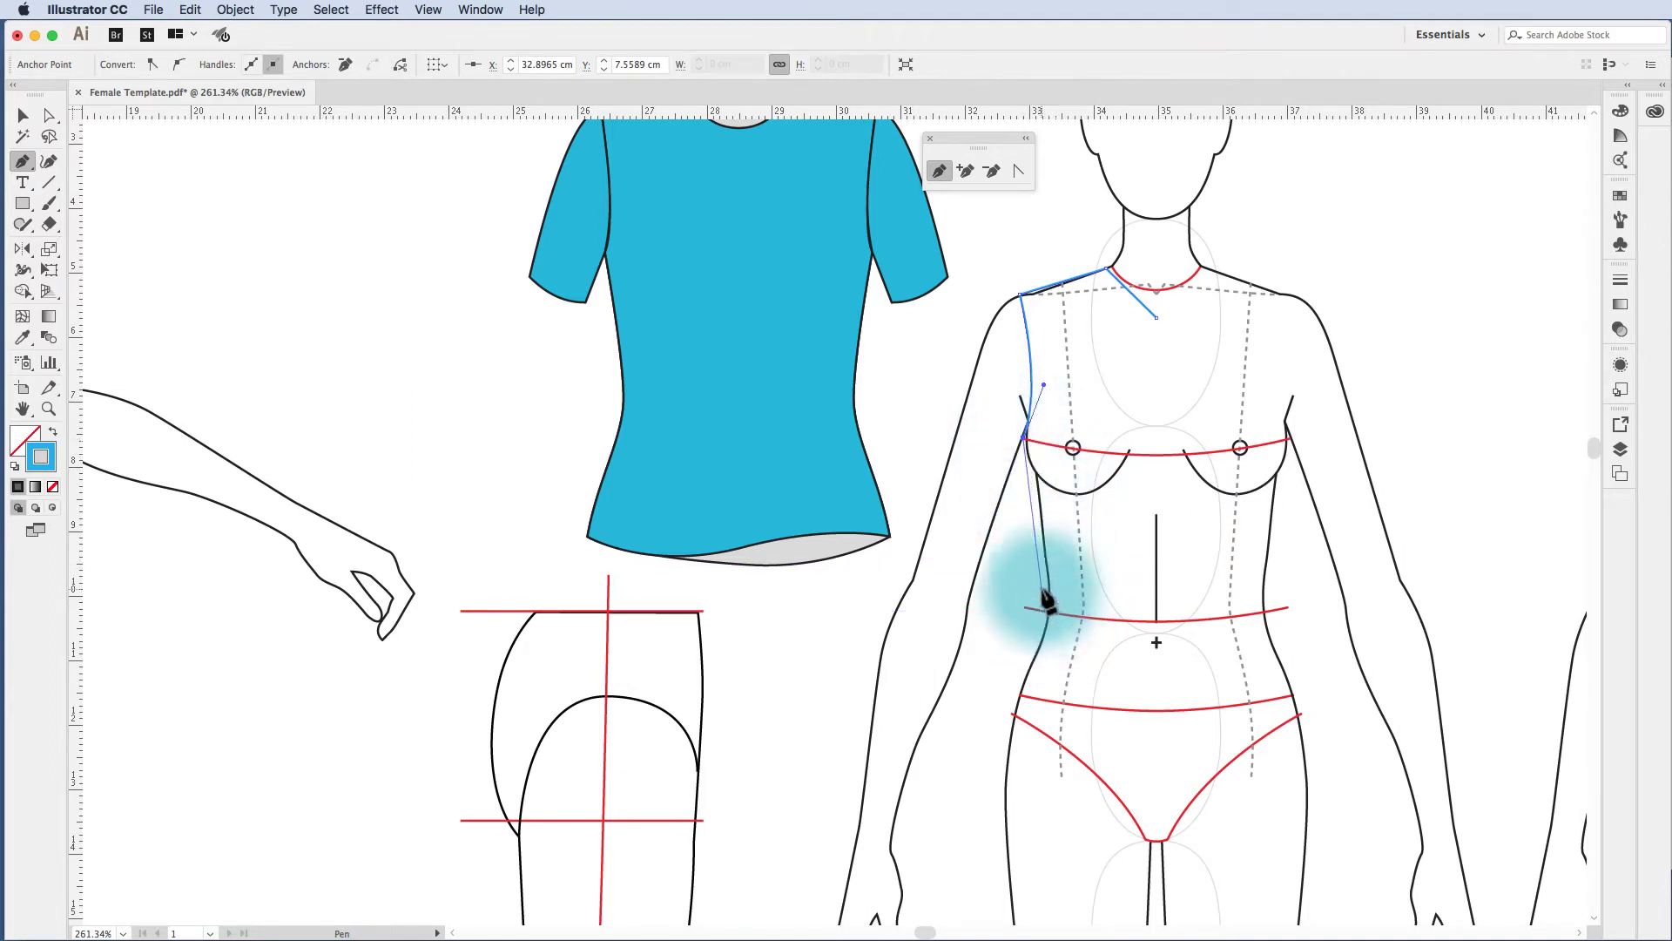
left_click_drag(1044, 592, 1048, 629)
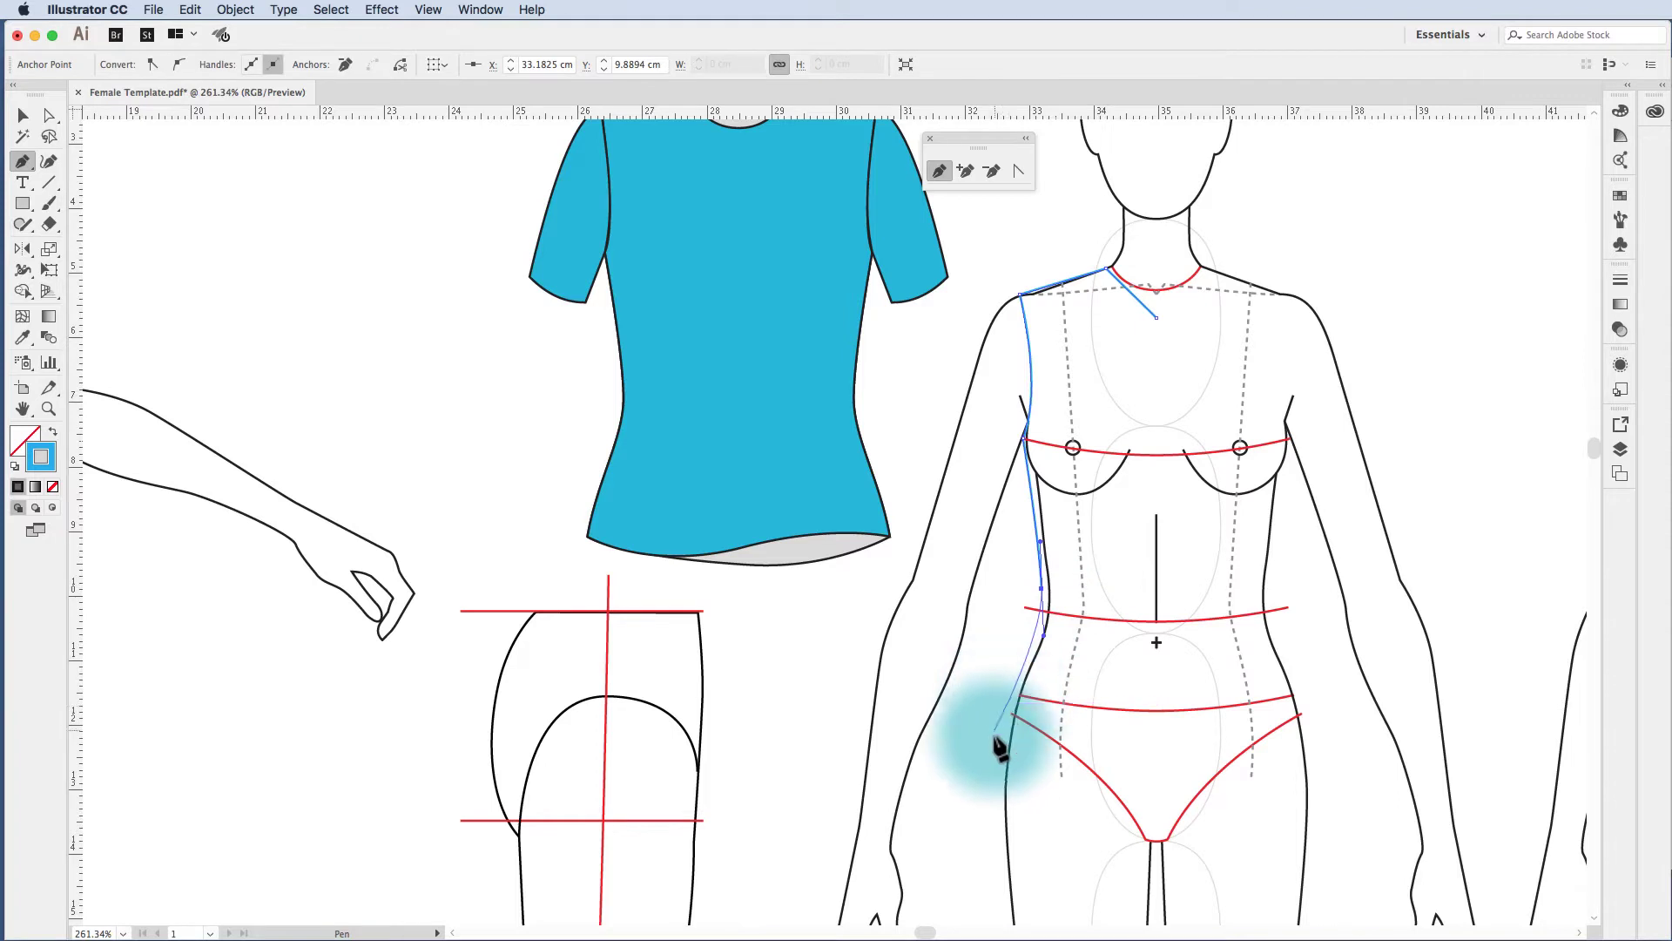
left_click_drag(1006, 729, 999, 786)
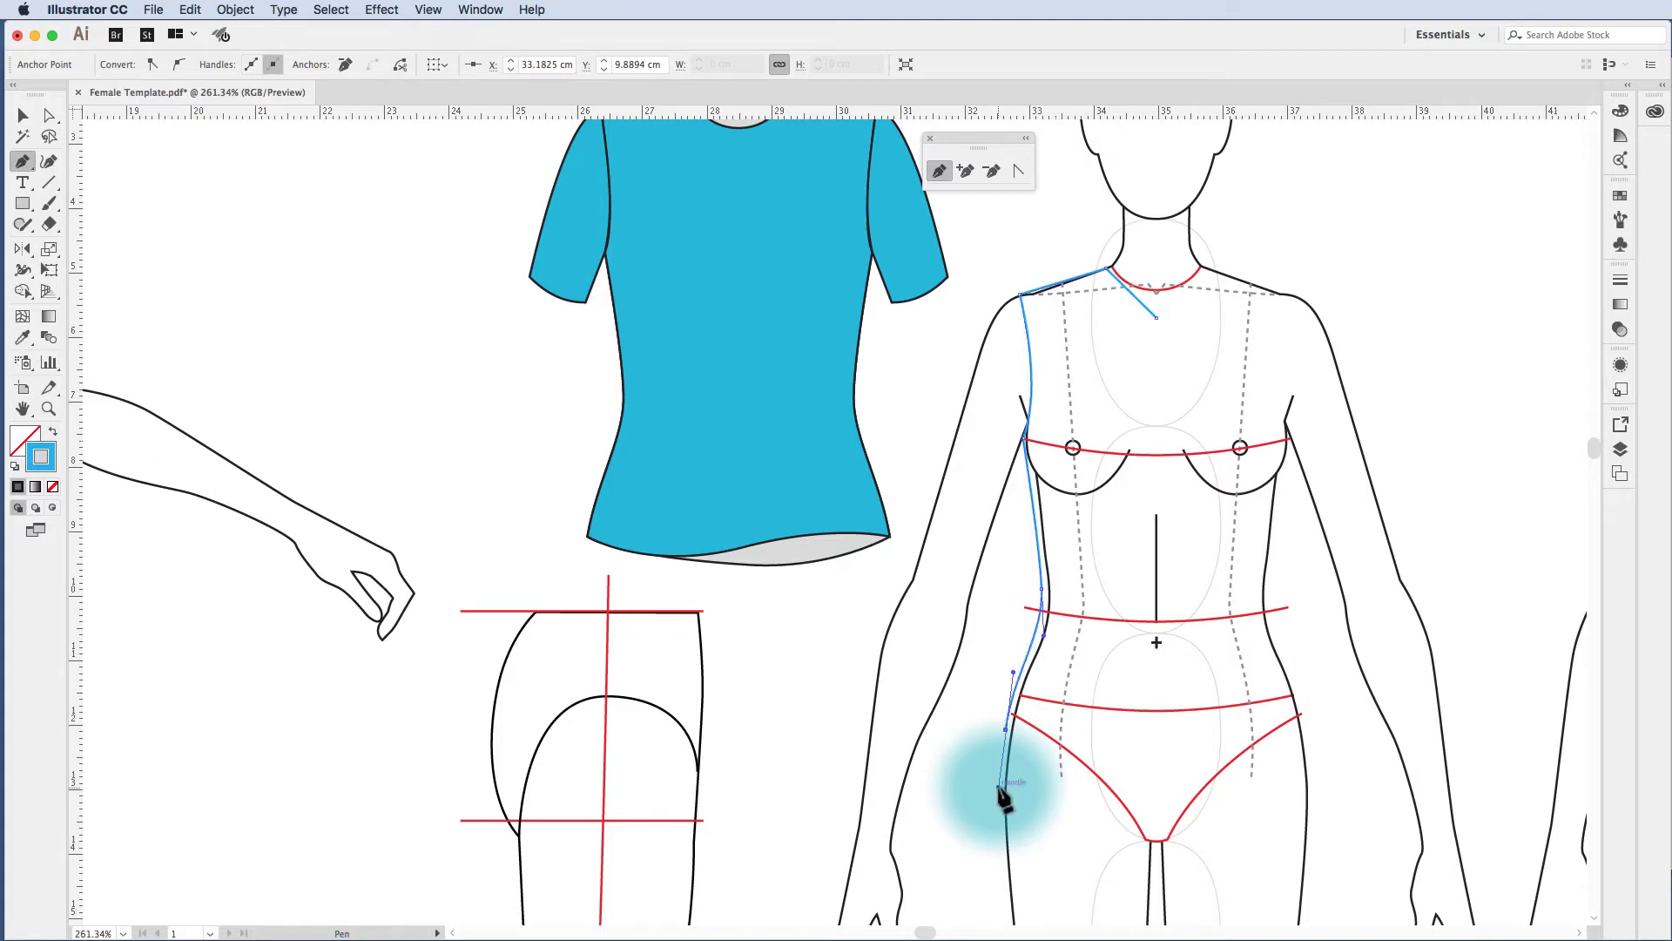
left_click(1006, 732)
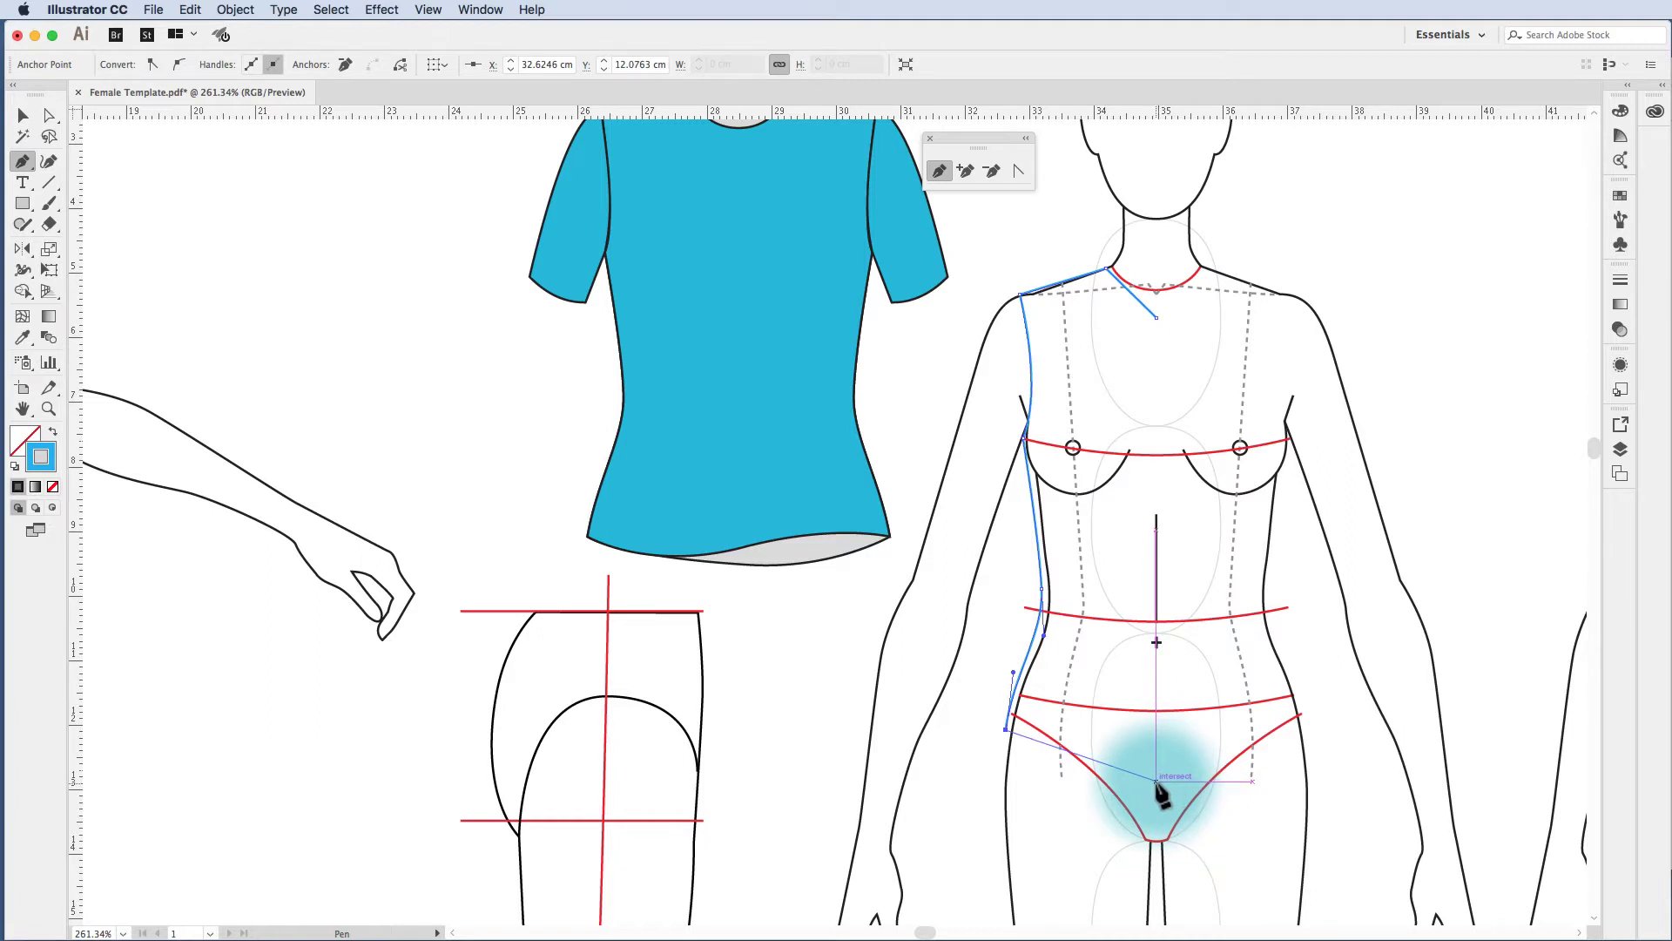
left_click(1155, 780)
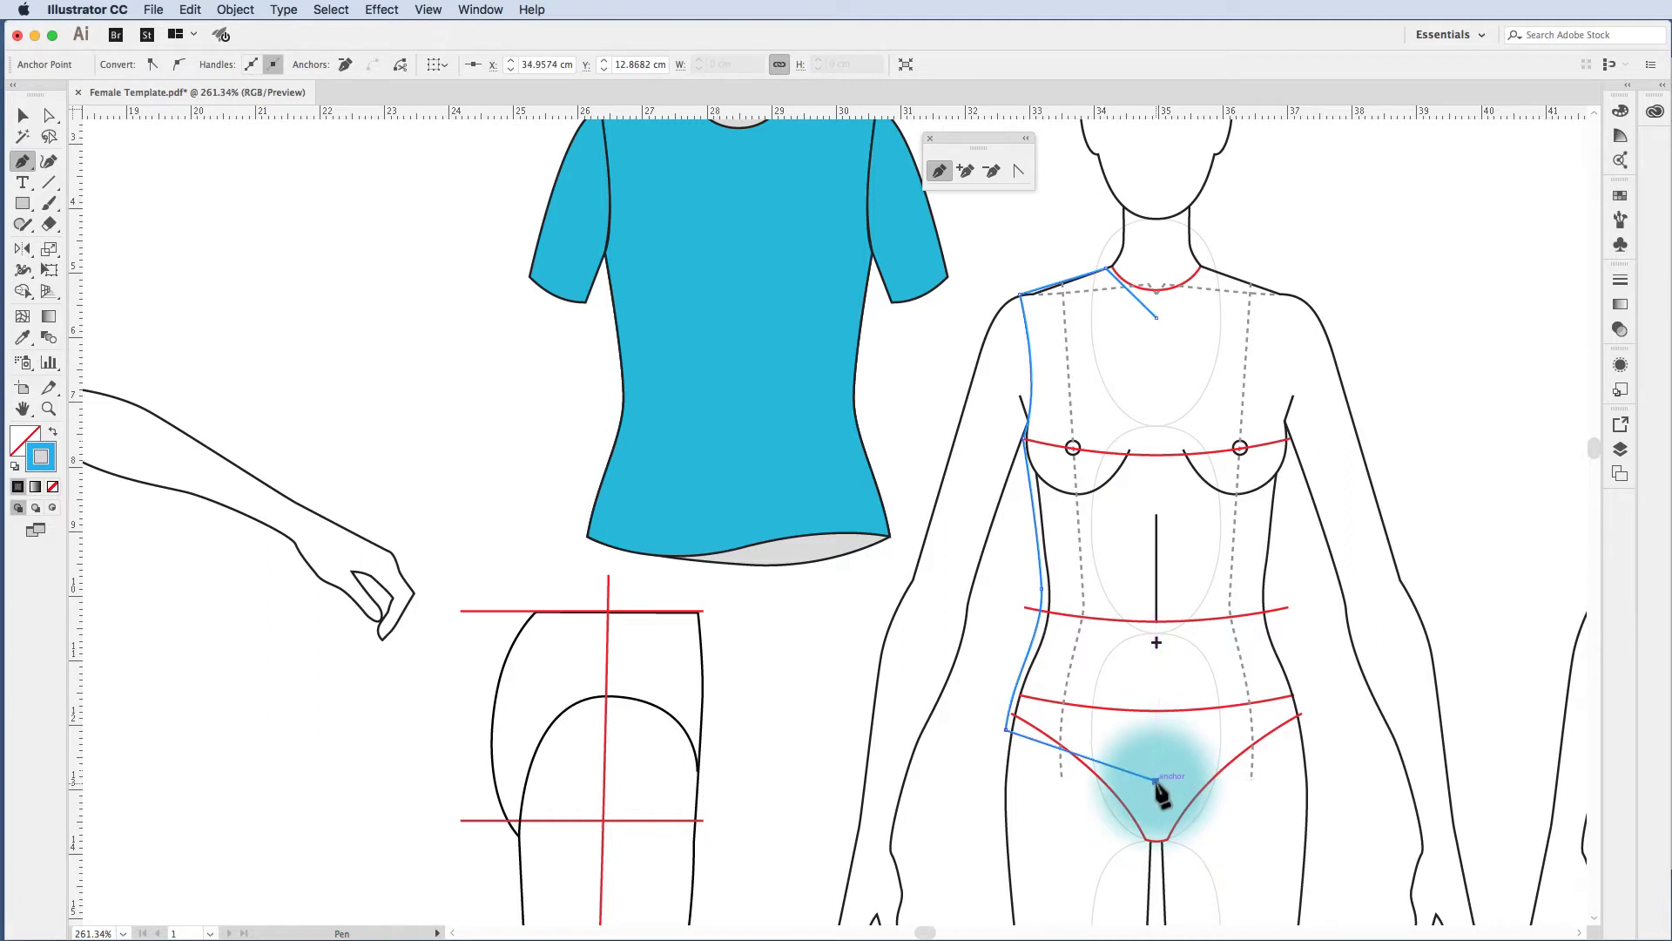
Marquee-select the bodice's centre-front anchors and apply Horizontal Align Right.
left_click(21, 118)
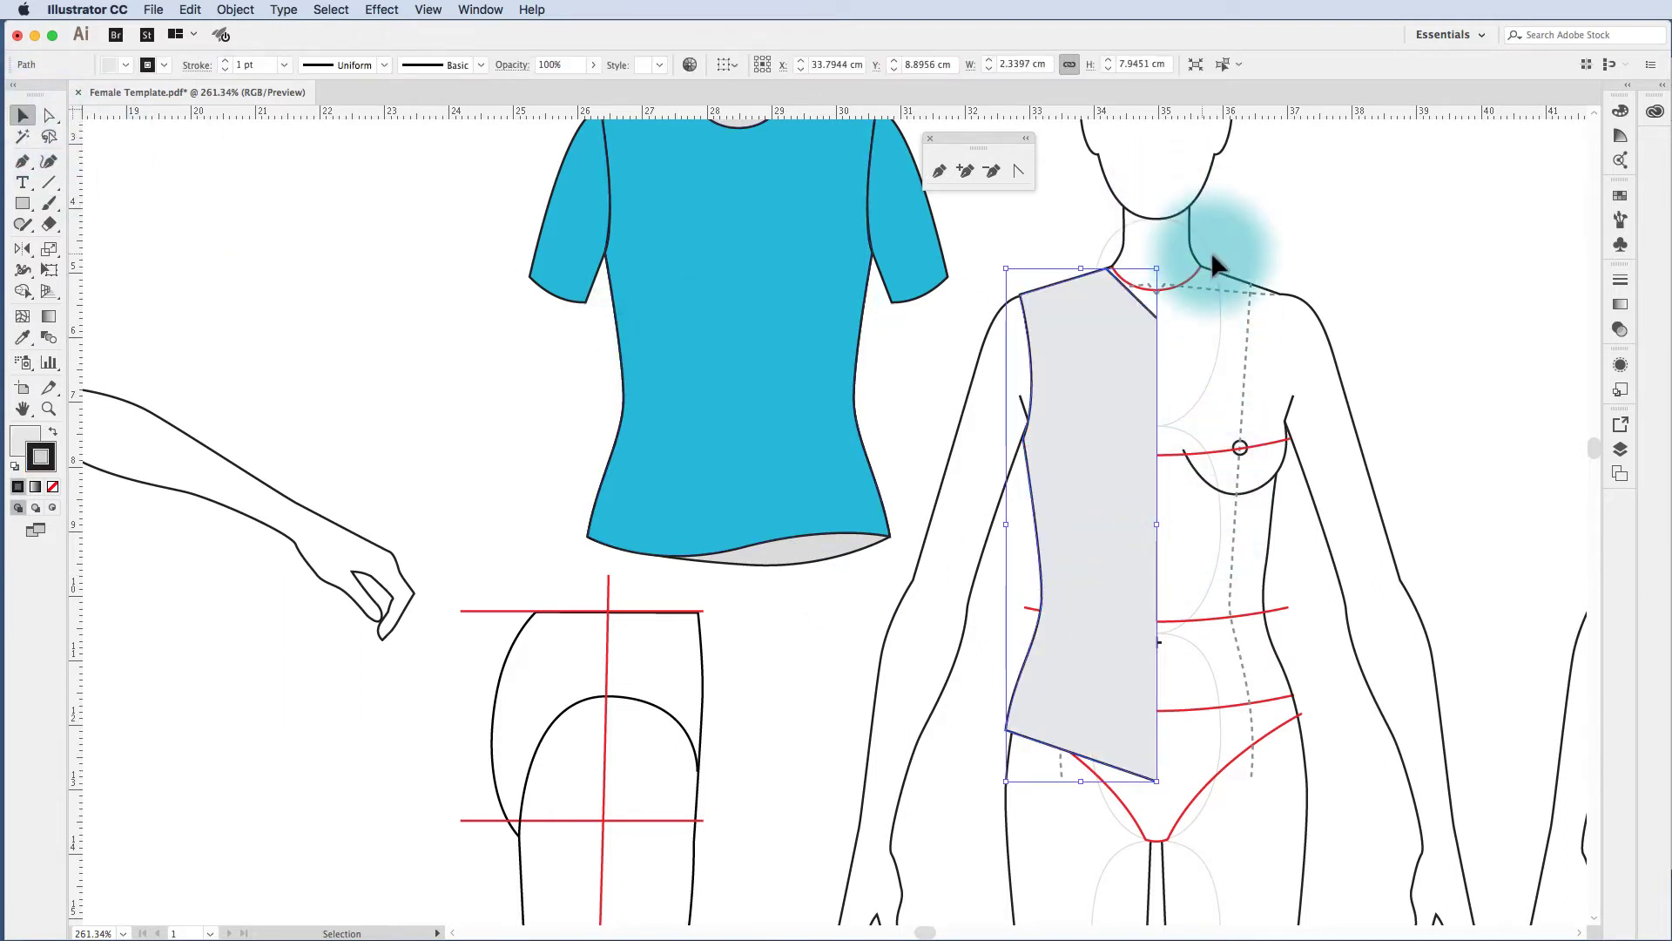
left_click(1226, 283)
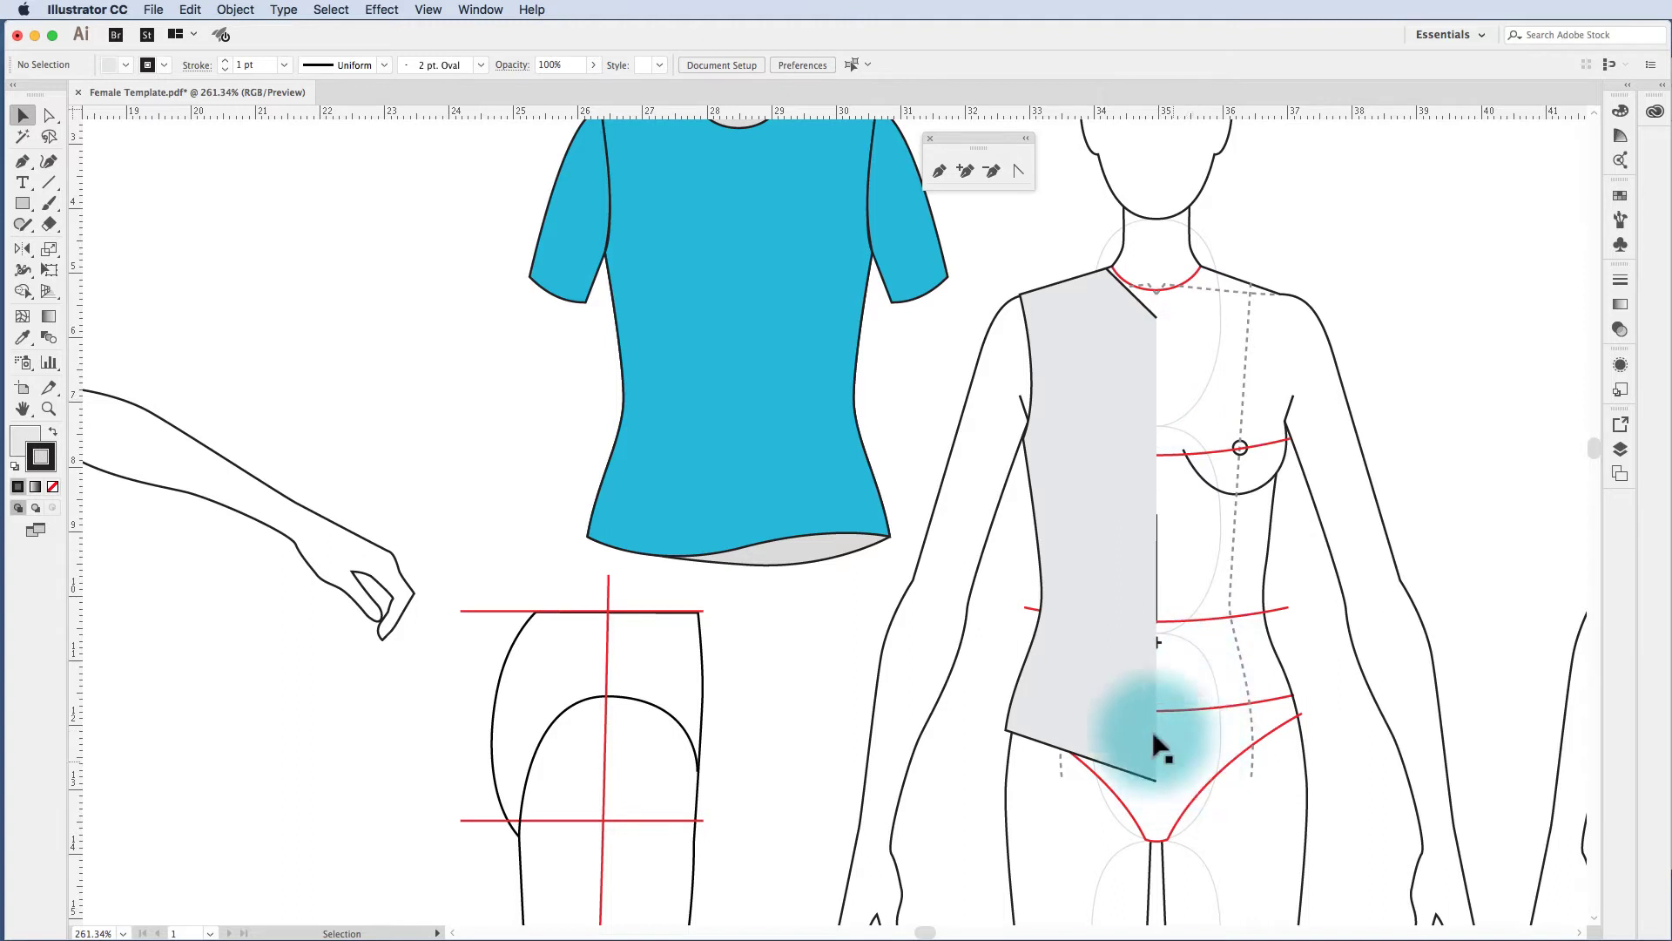
left_click(49, 115)
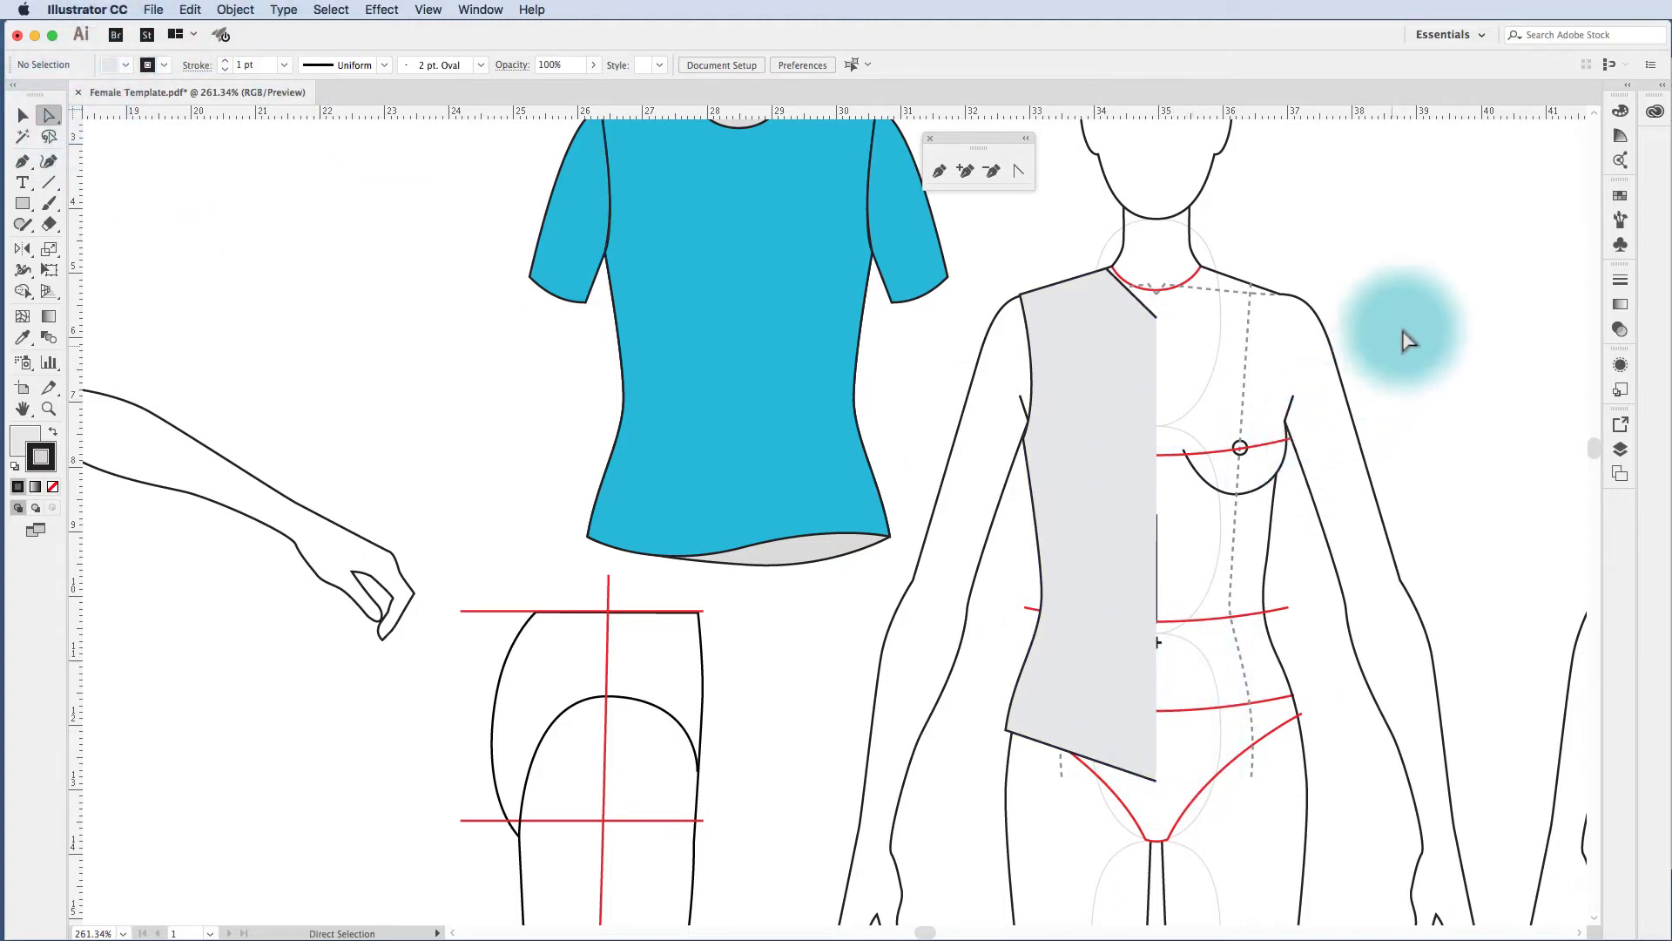
left_click_drag(1247, 259, 1145, 806)
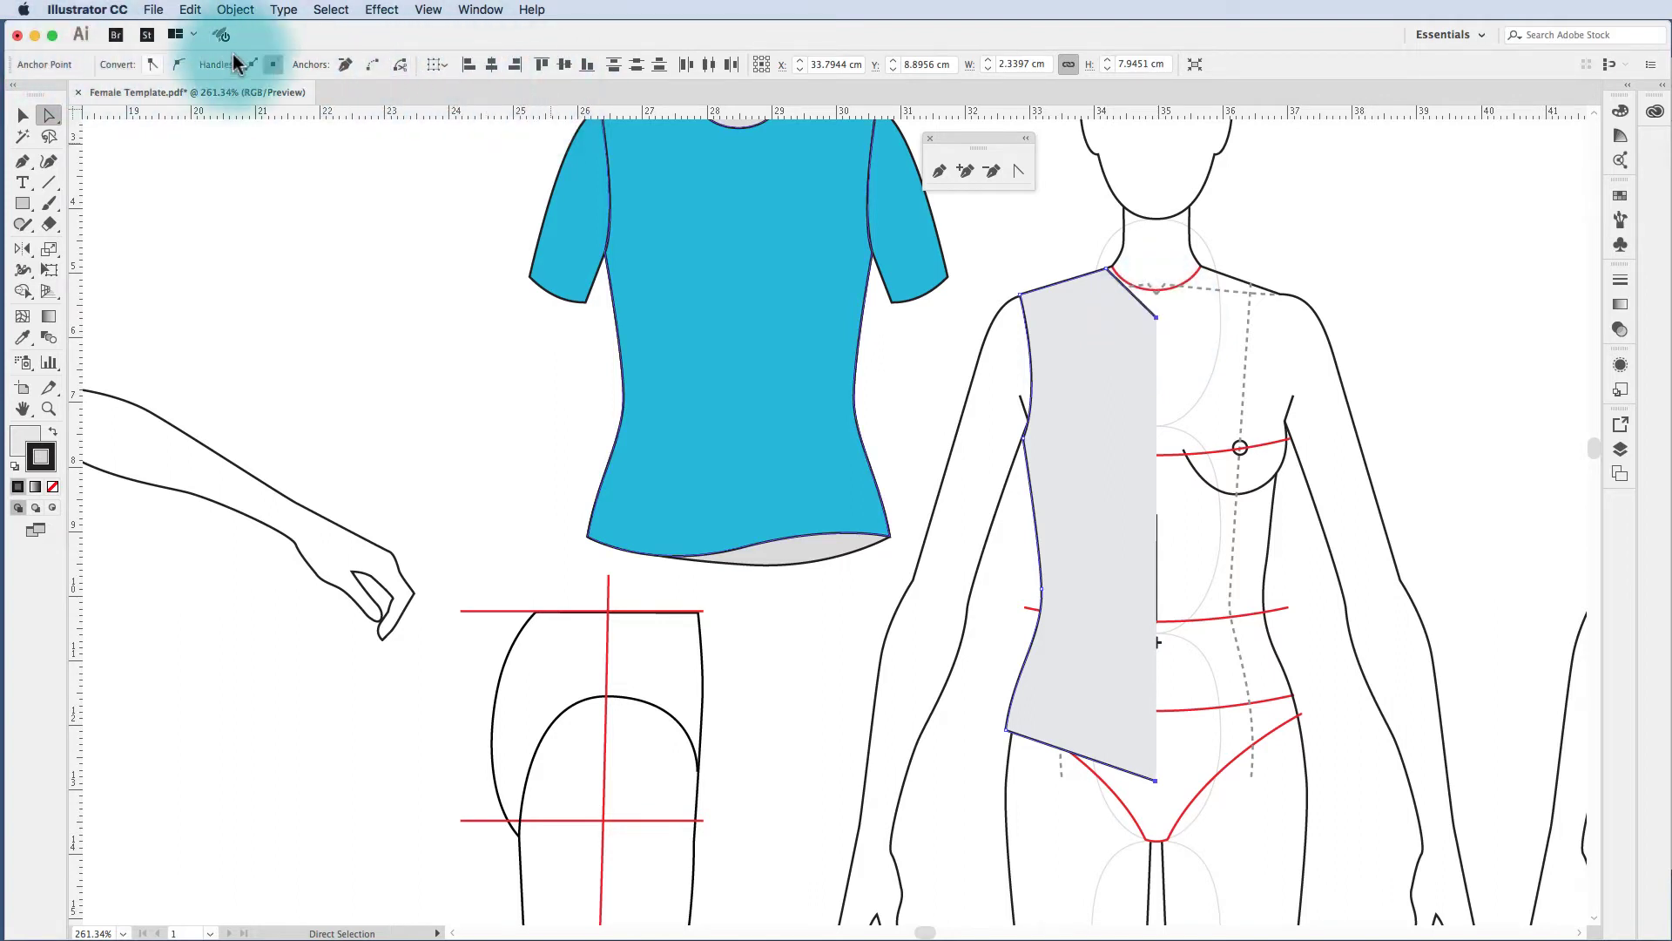
left_click(517, 65)
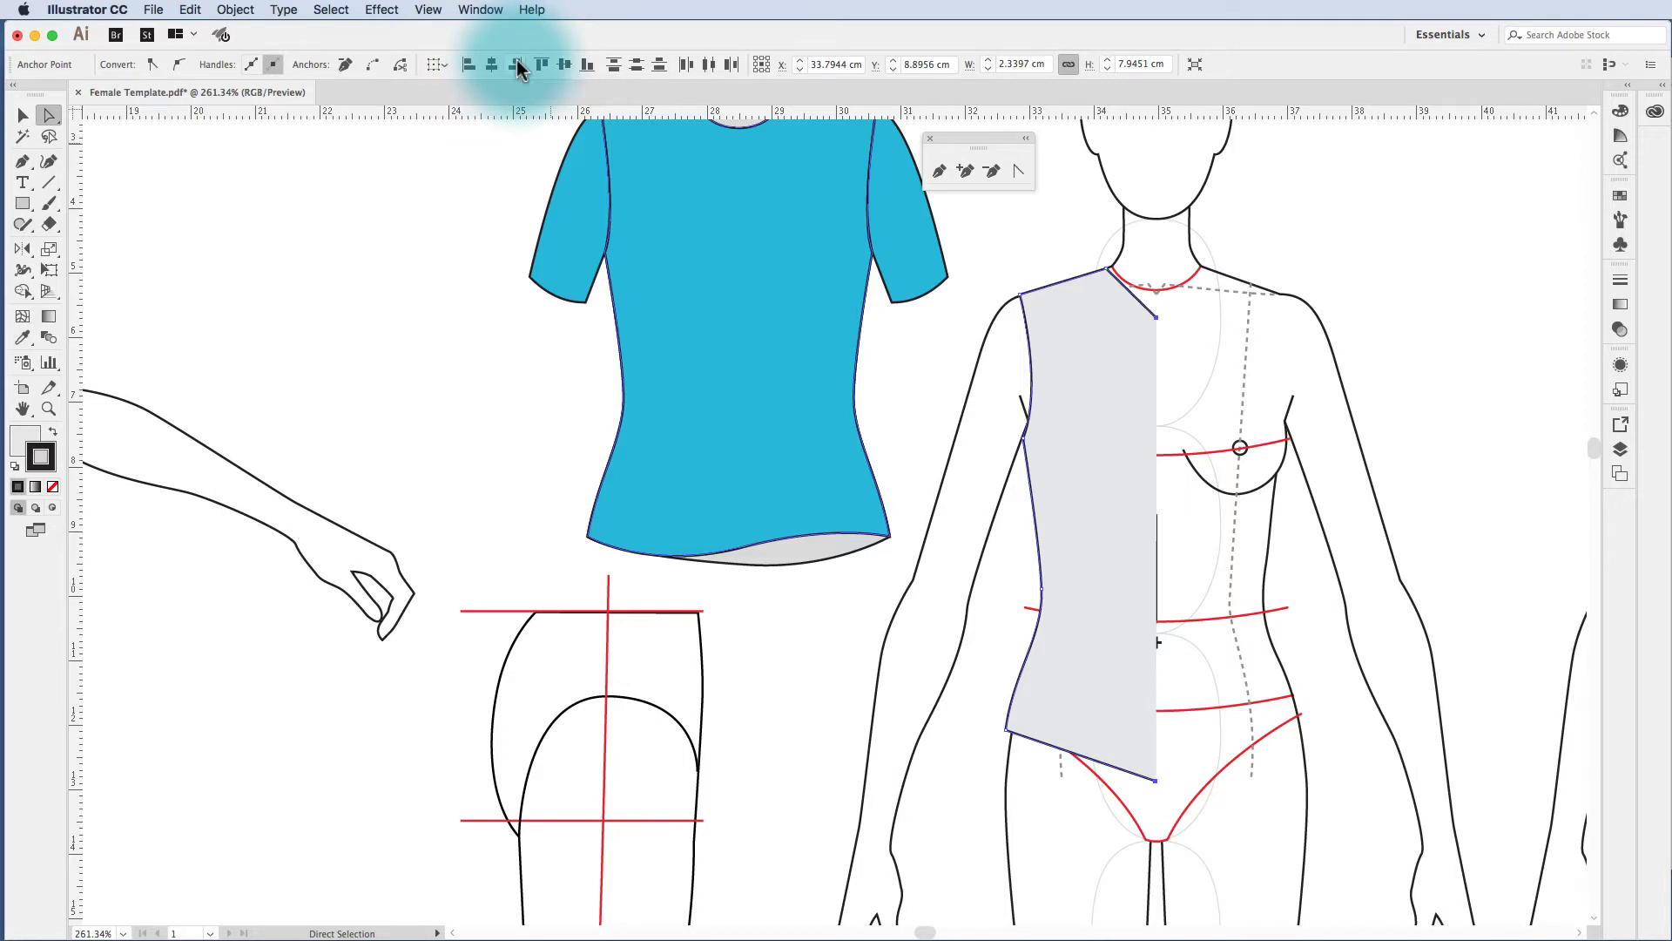
Open the Align panel from the Window menu and dock it at the right.
left_click(482, 11)
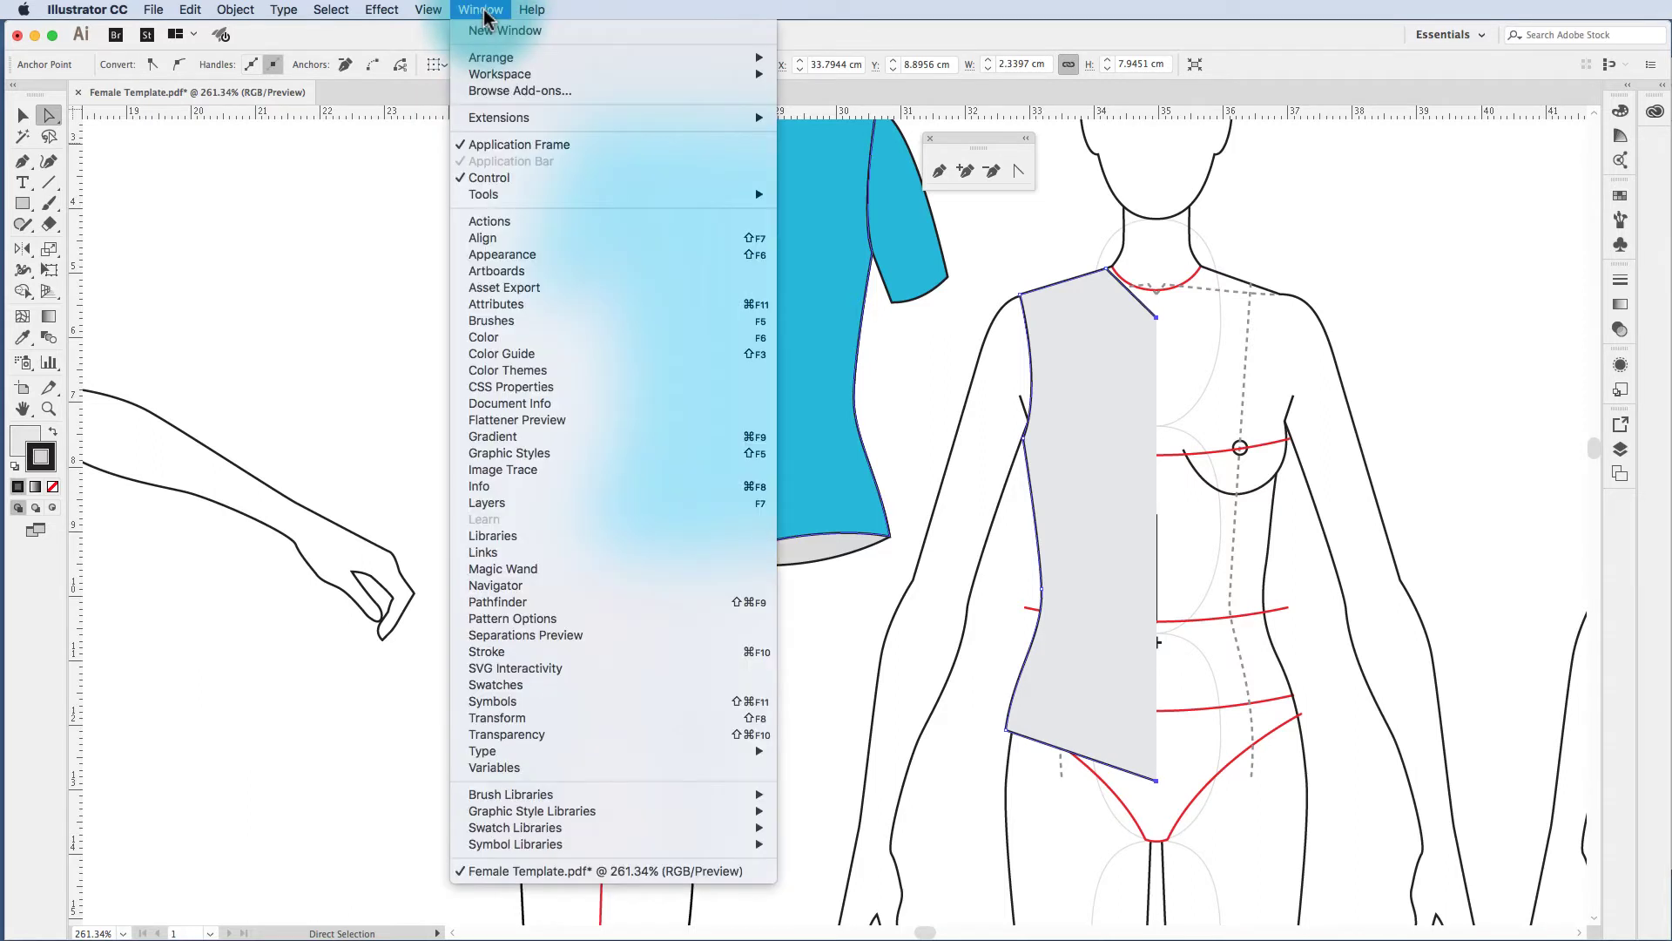
left_click(493, 240)
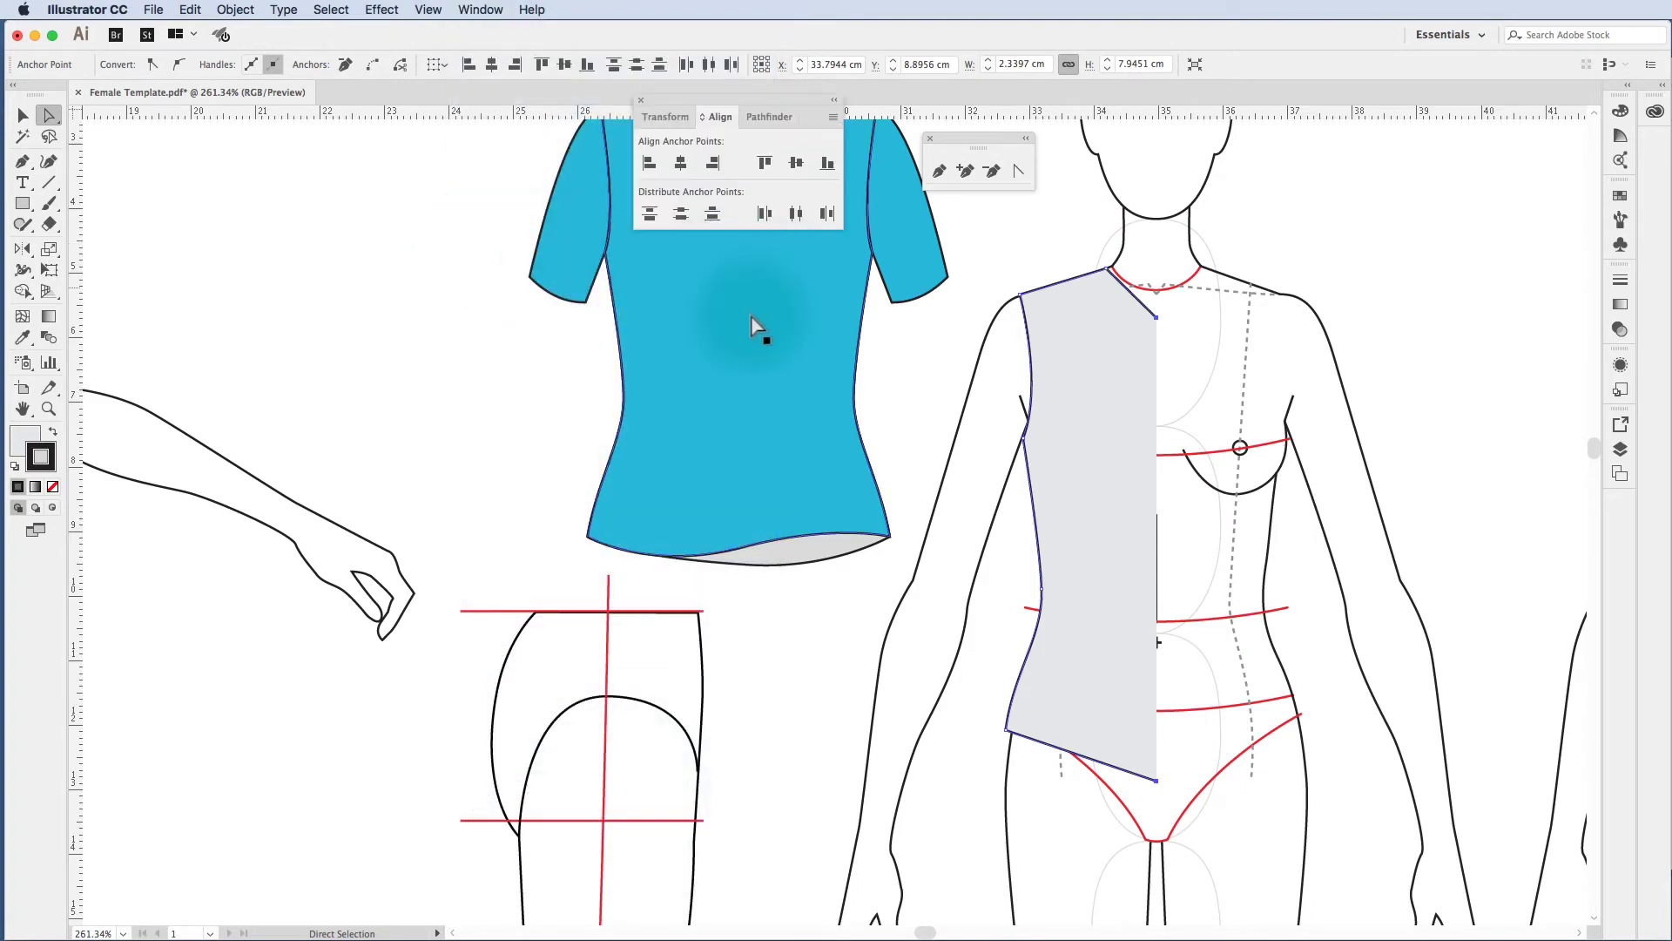
left_click_drag(666, 117, 1619, 488)
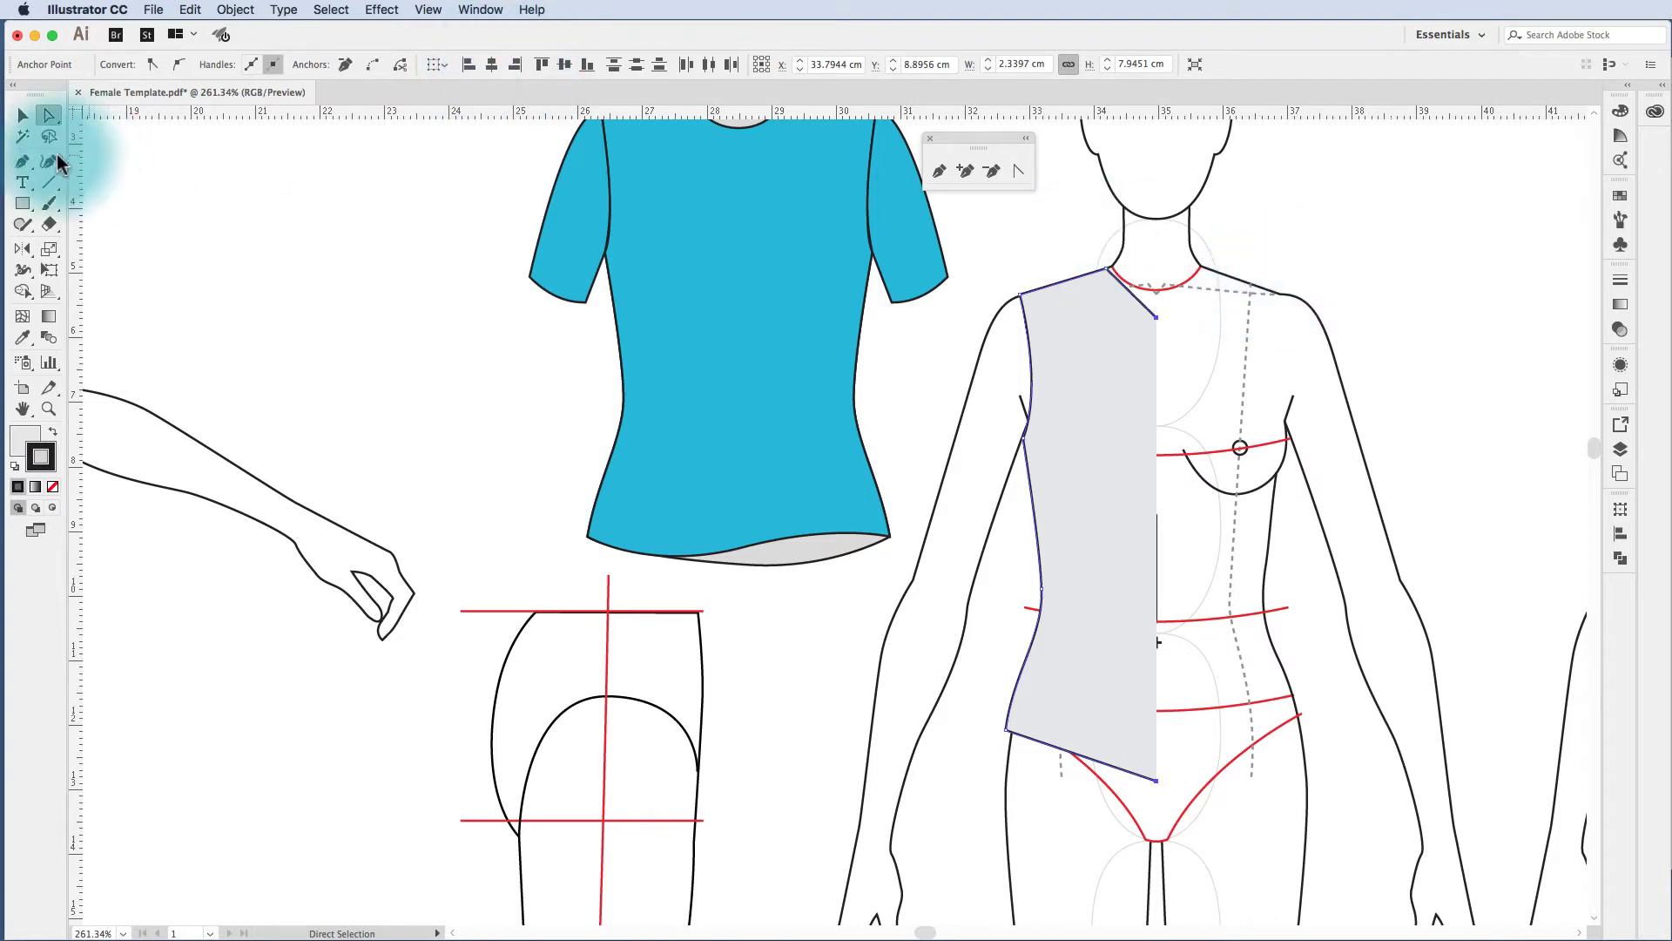
Try mirroring the half bodice by dragging with the Reflect tool, then delete that mirrored half.
left_click(23, 115)
left_click(1239, 496)
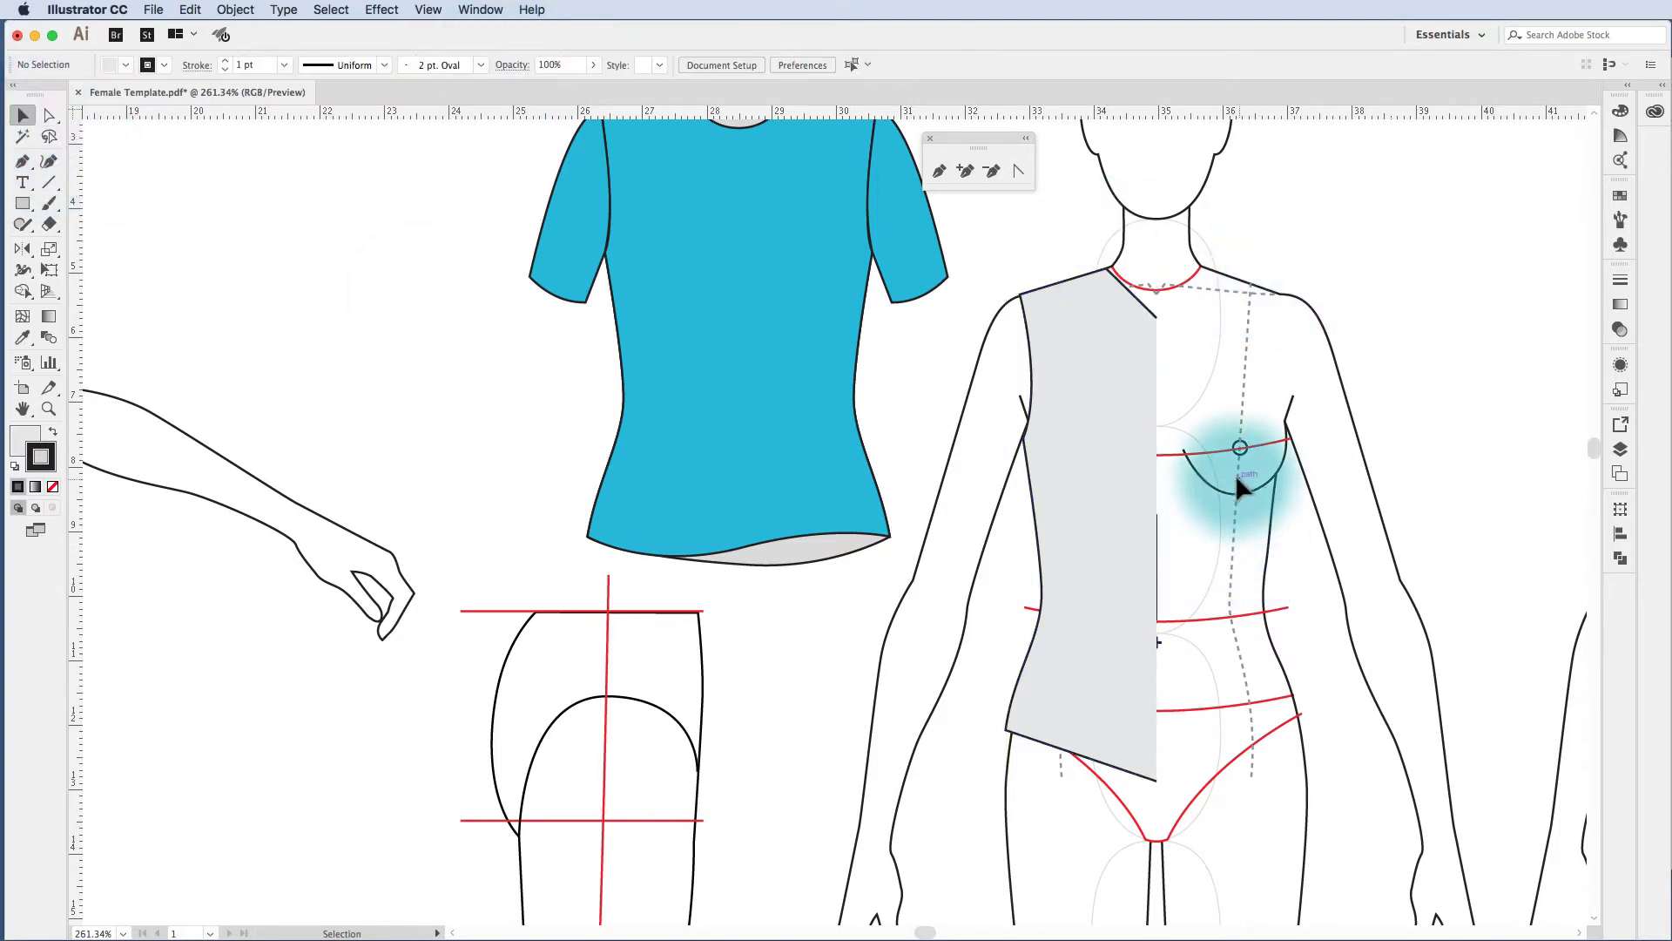
left_click(1060, 357)
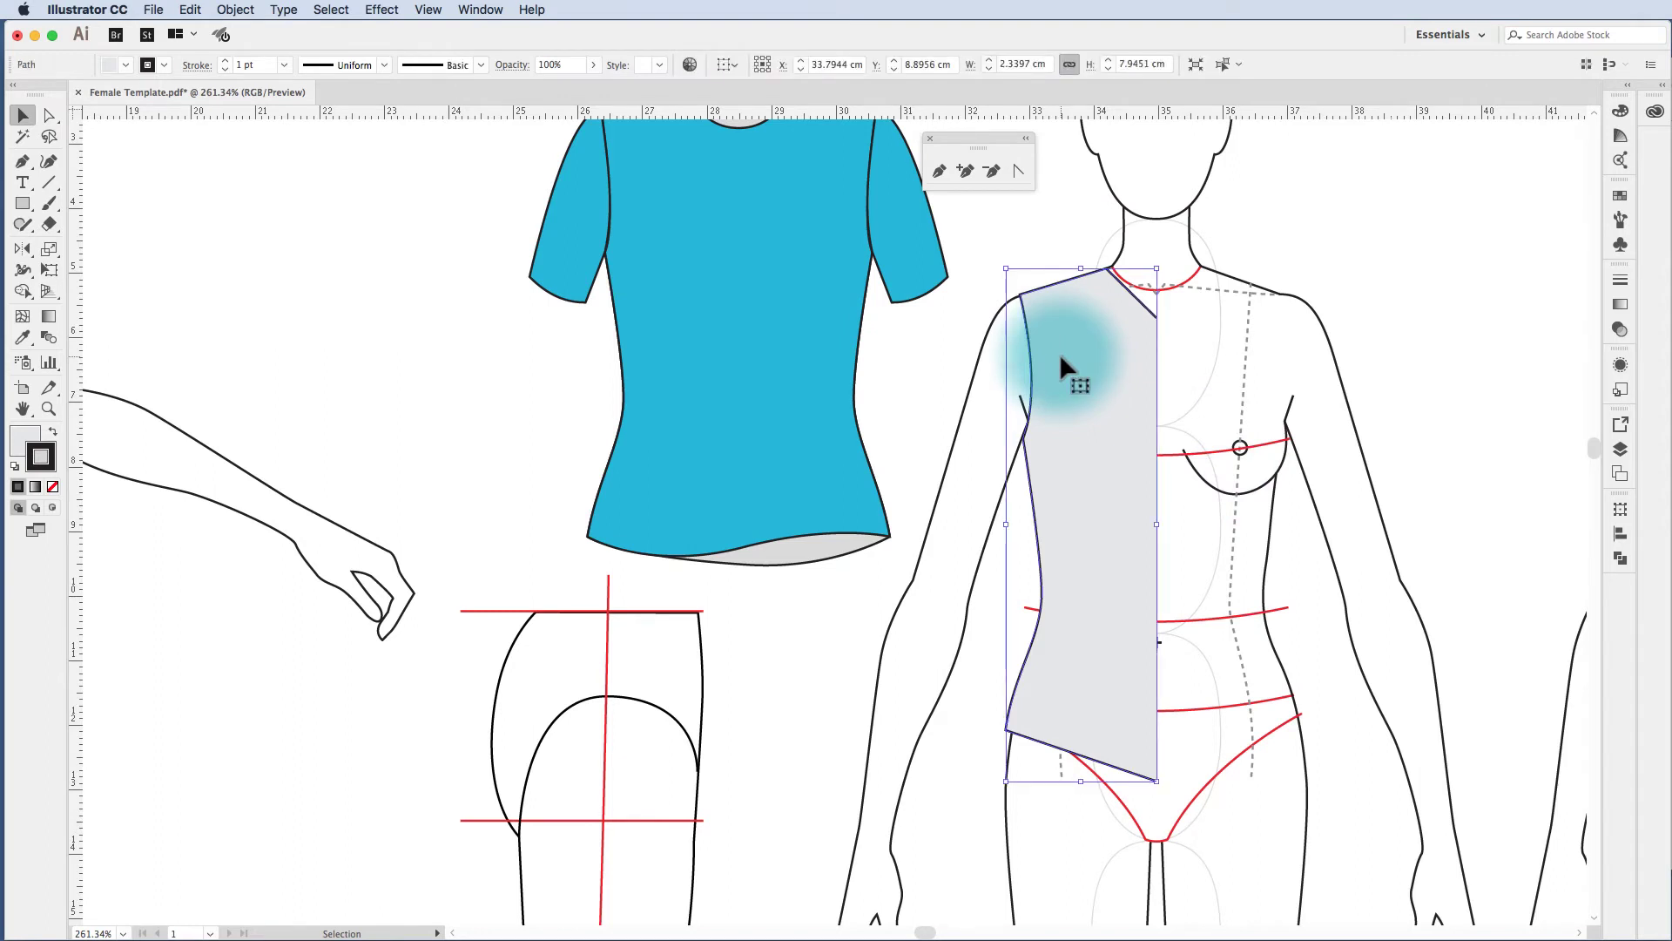
left_click(22, 251)
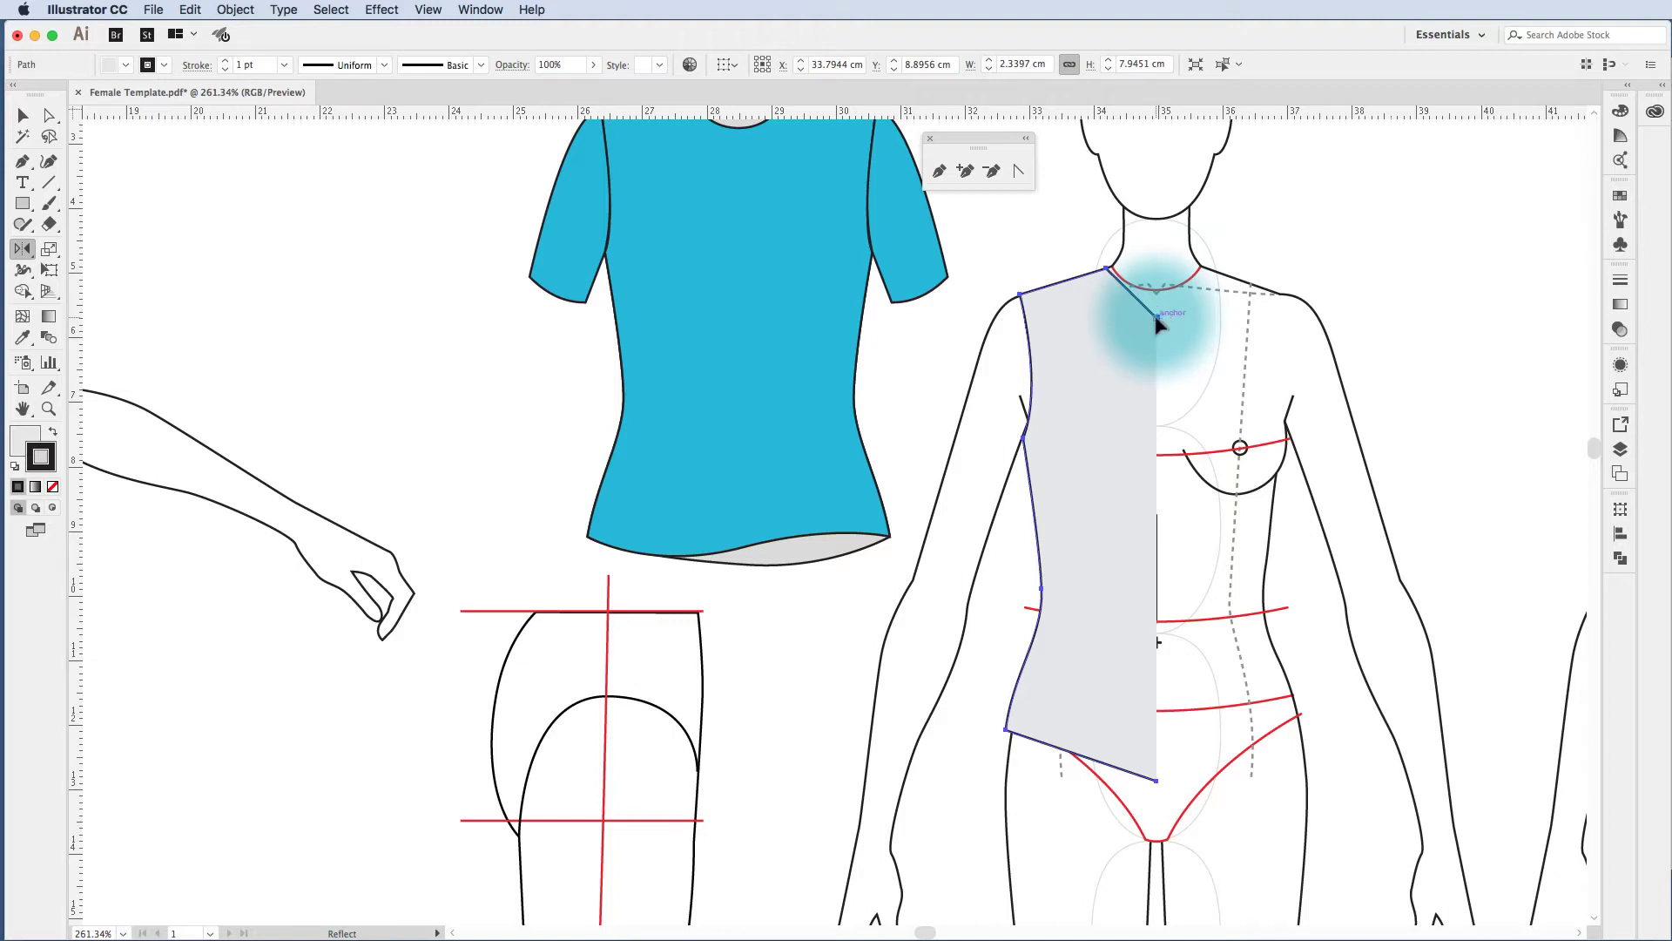
left_click(1157, 318)
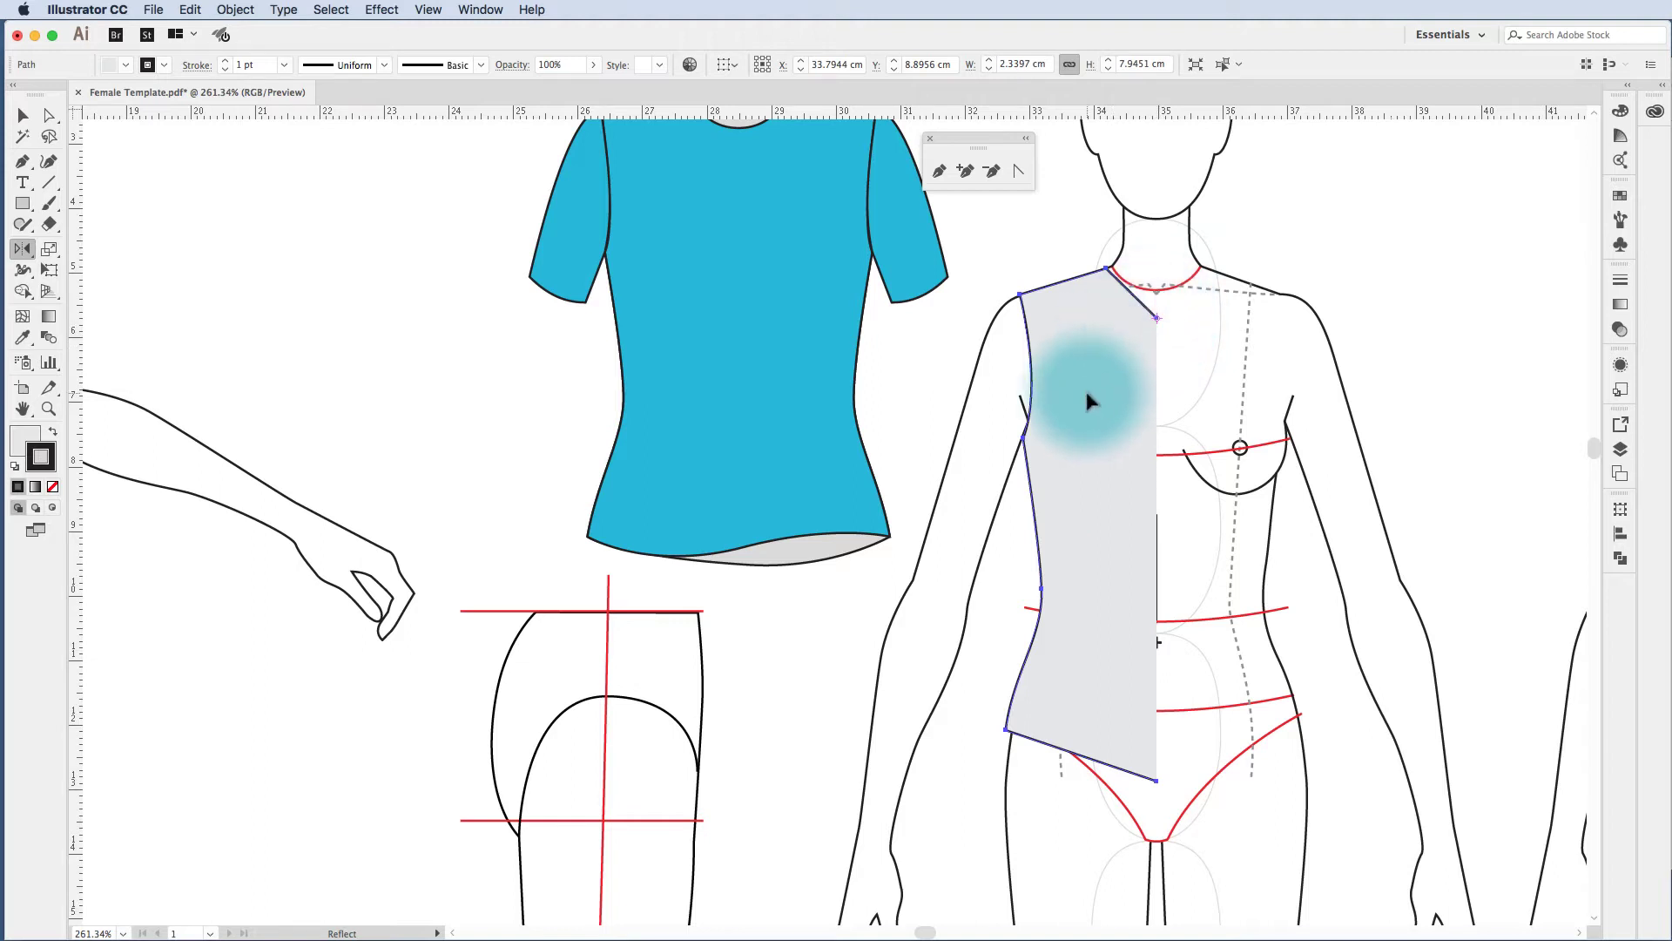
mouse_move(1089, 401)
left_mouse_down()
mouse_move(1094, 422)
mouse_move(1307, 429)
mouse_move(1337, 310)
mouse_move(1298, 446)
mouse_move(1104, 394)
mouse_move(1217, 427)
left_mouse_up()
key("alt")
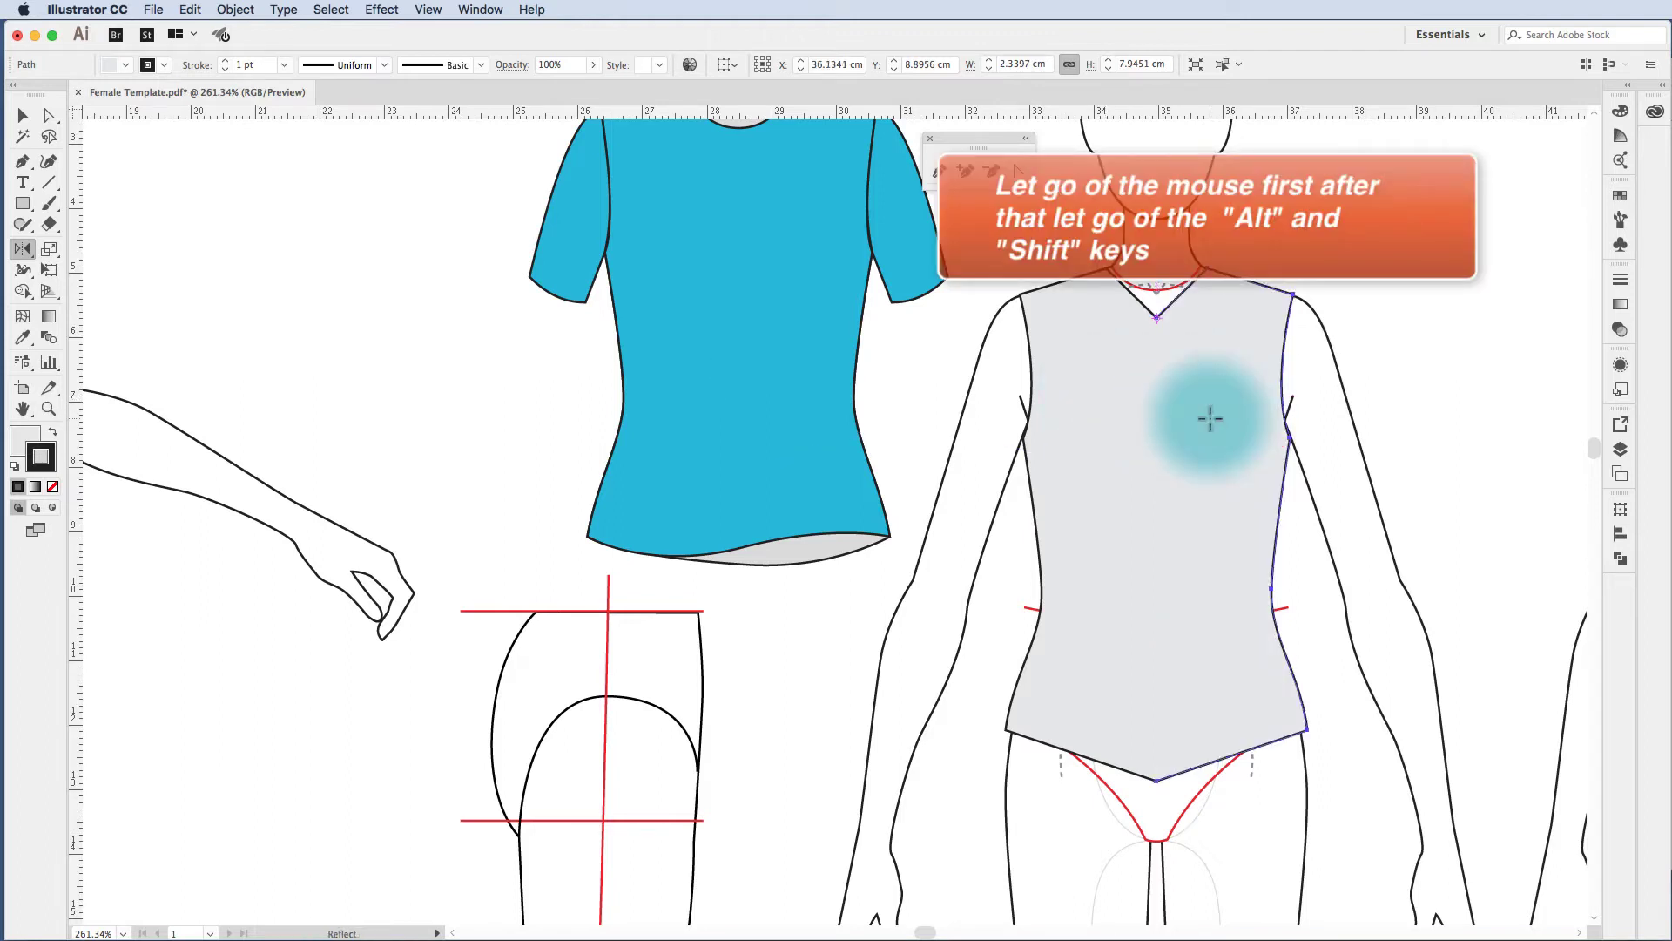
key("v")
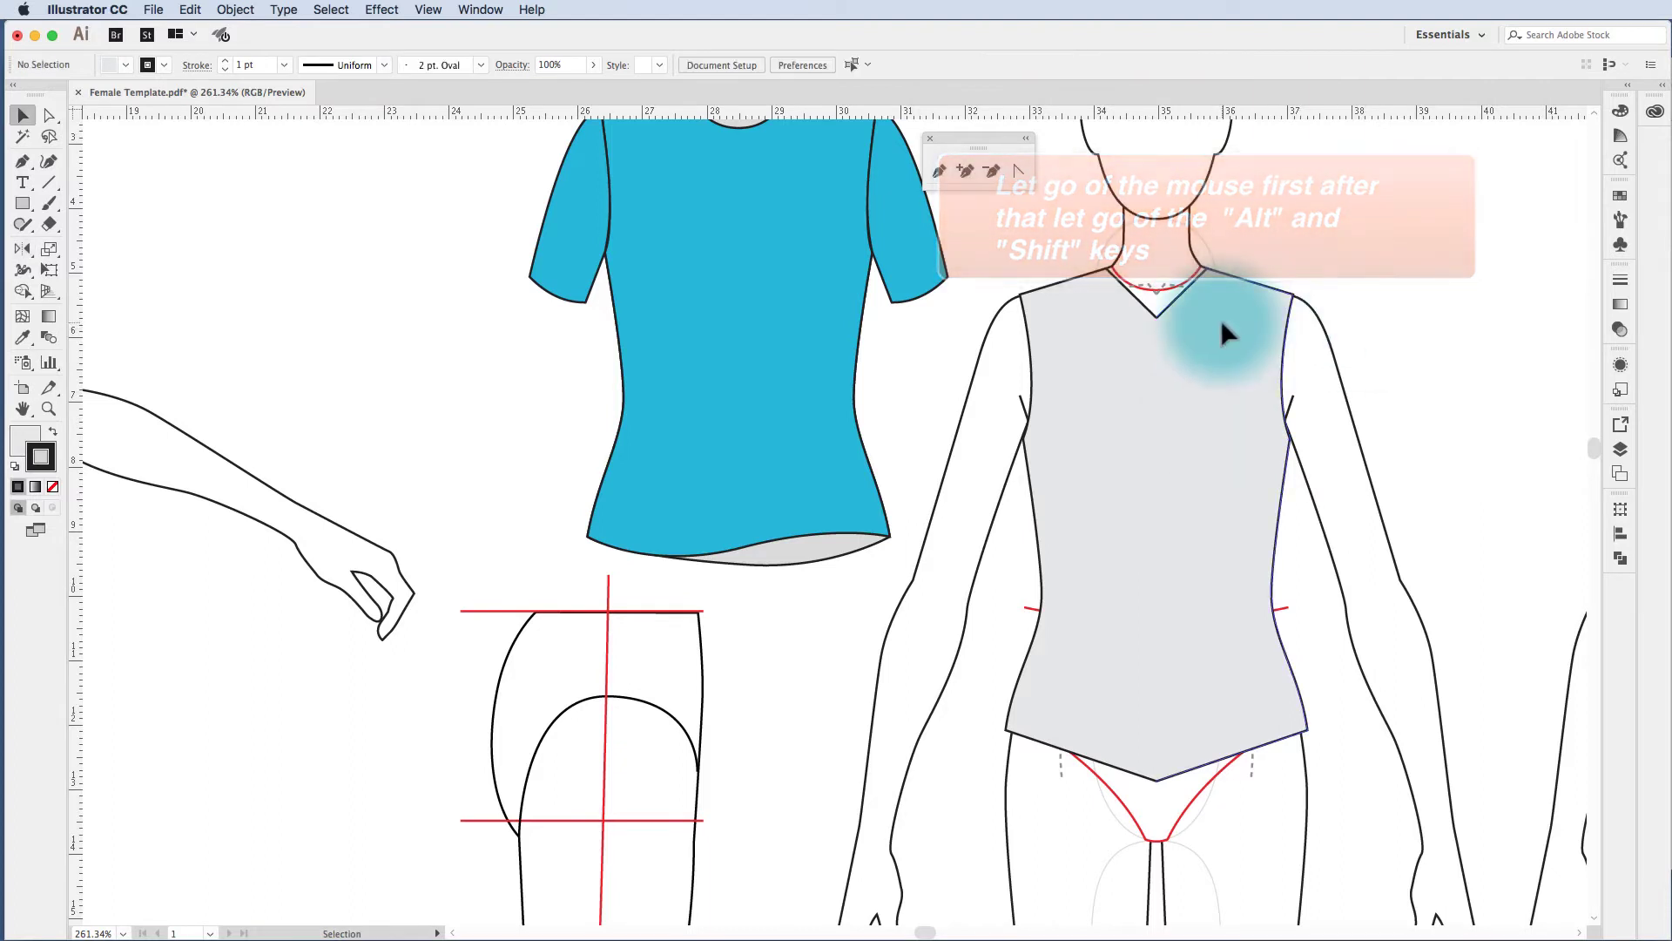
key("Delete")
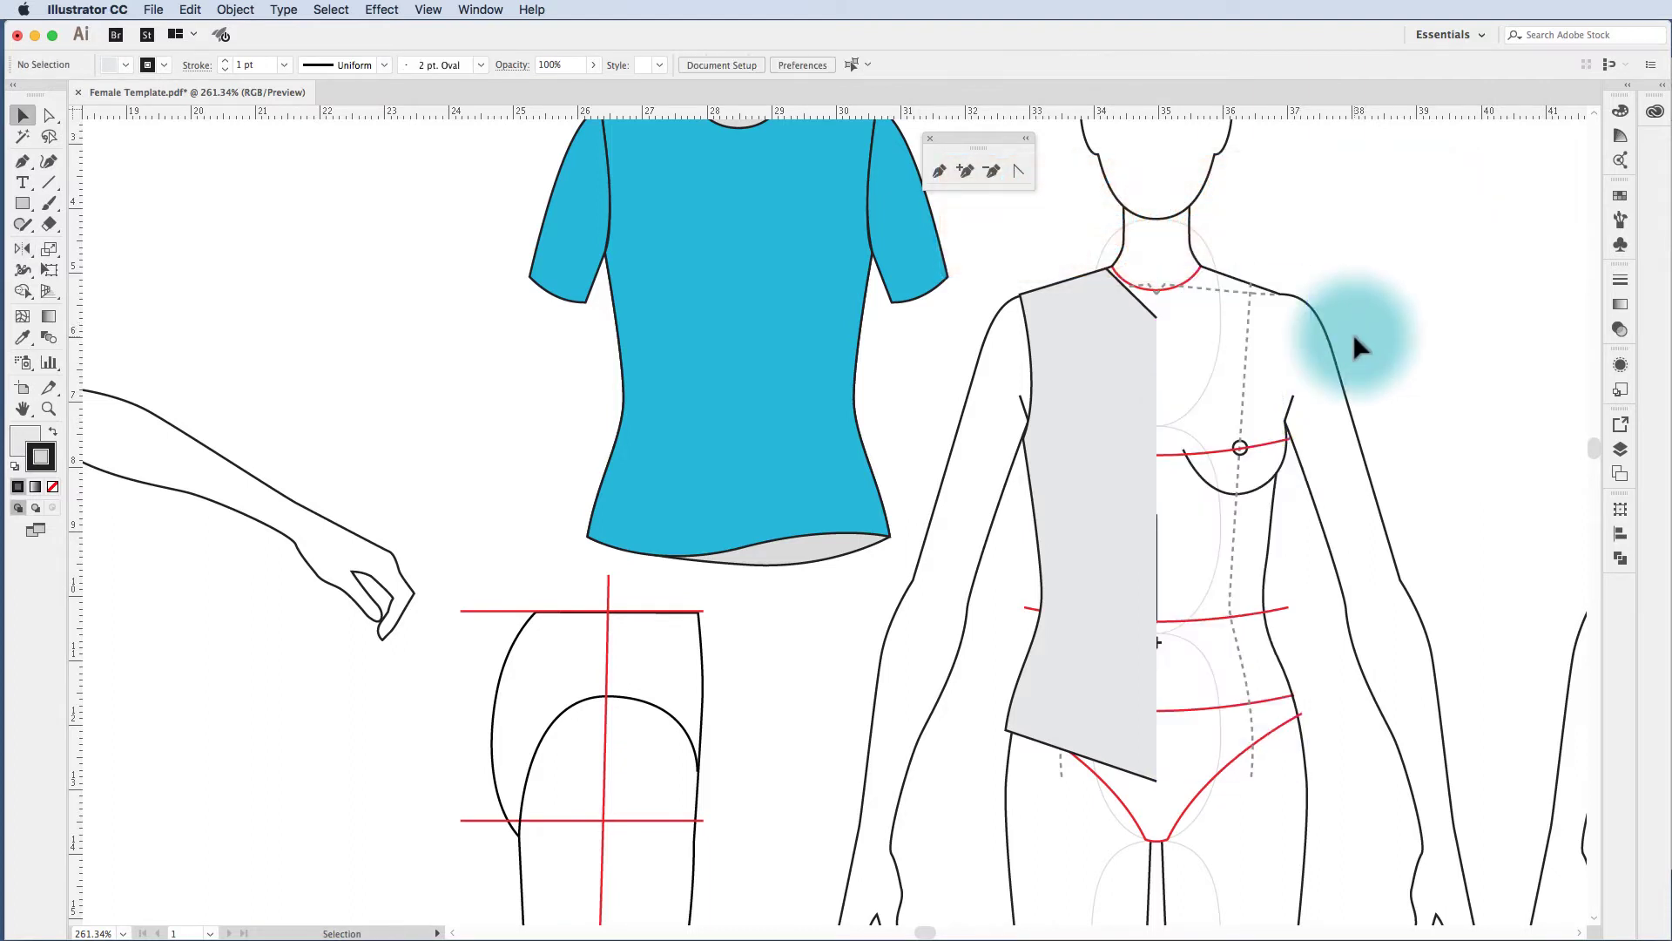
Reflect a copy of the half bodice across the vertical axis and move it against the centre front.
left_click(1088, 364)
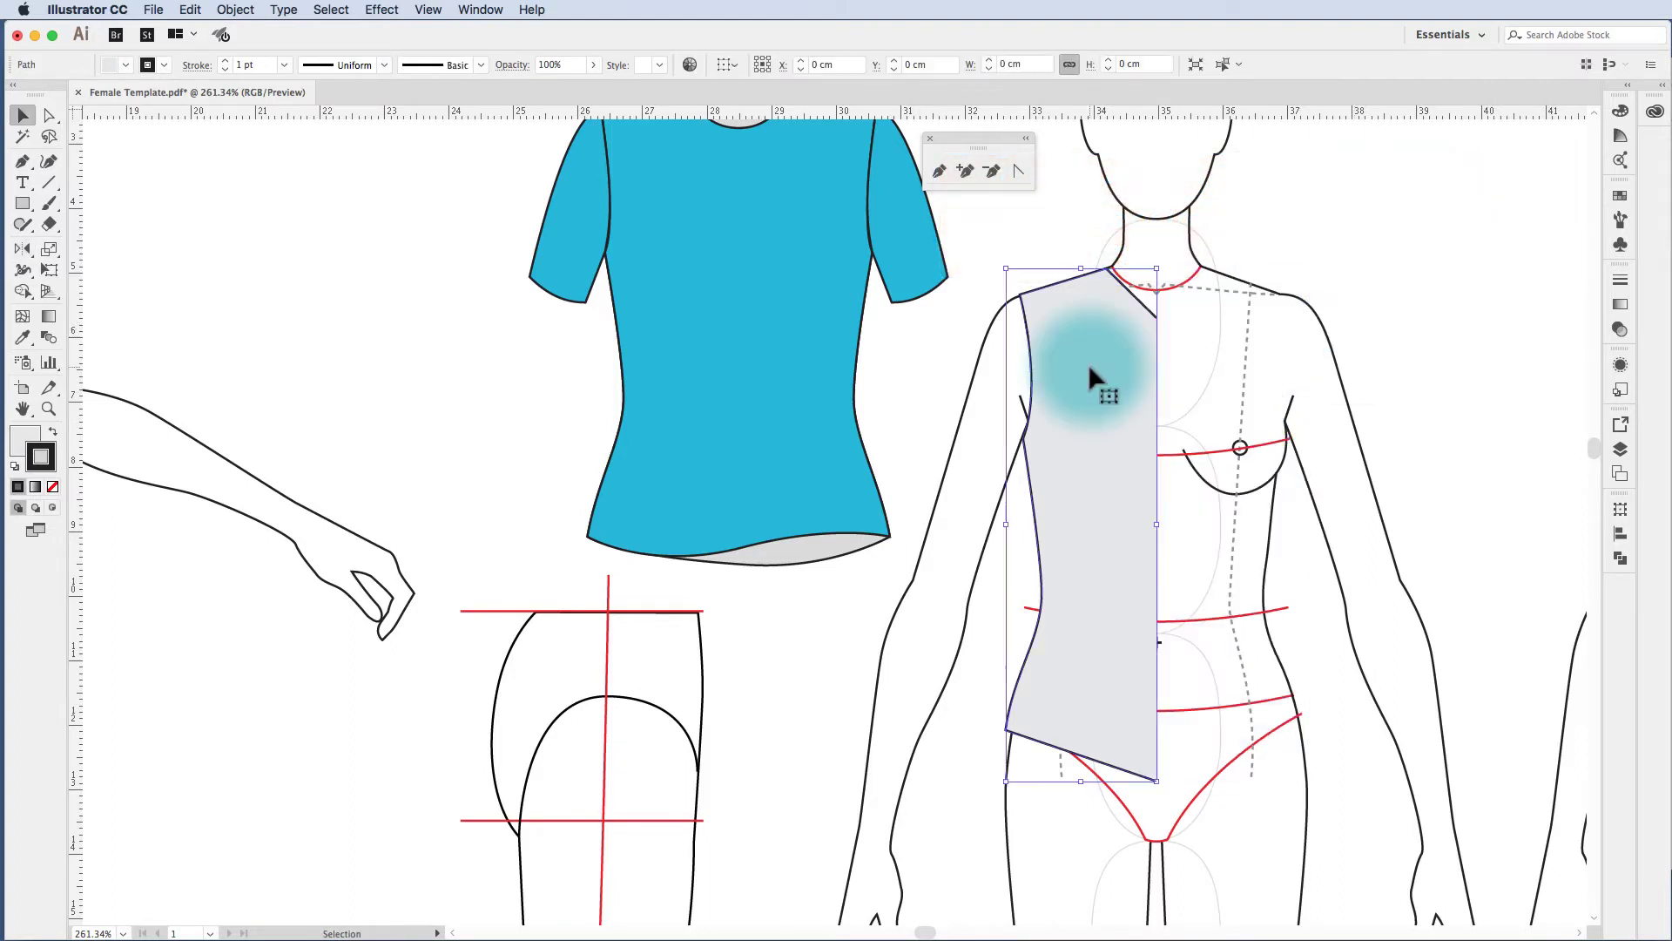
left_click(23, 252)
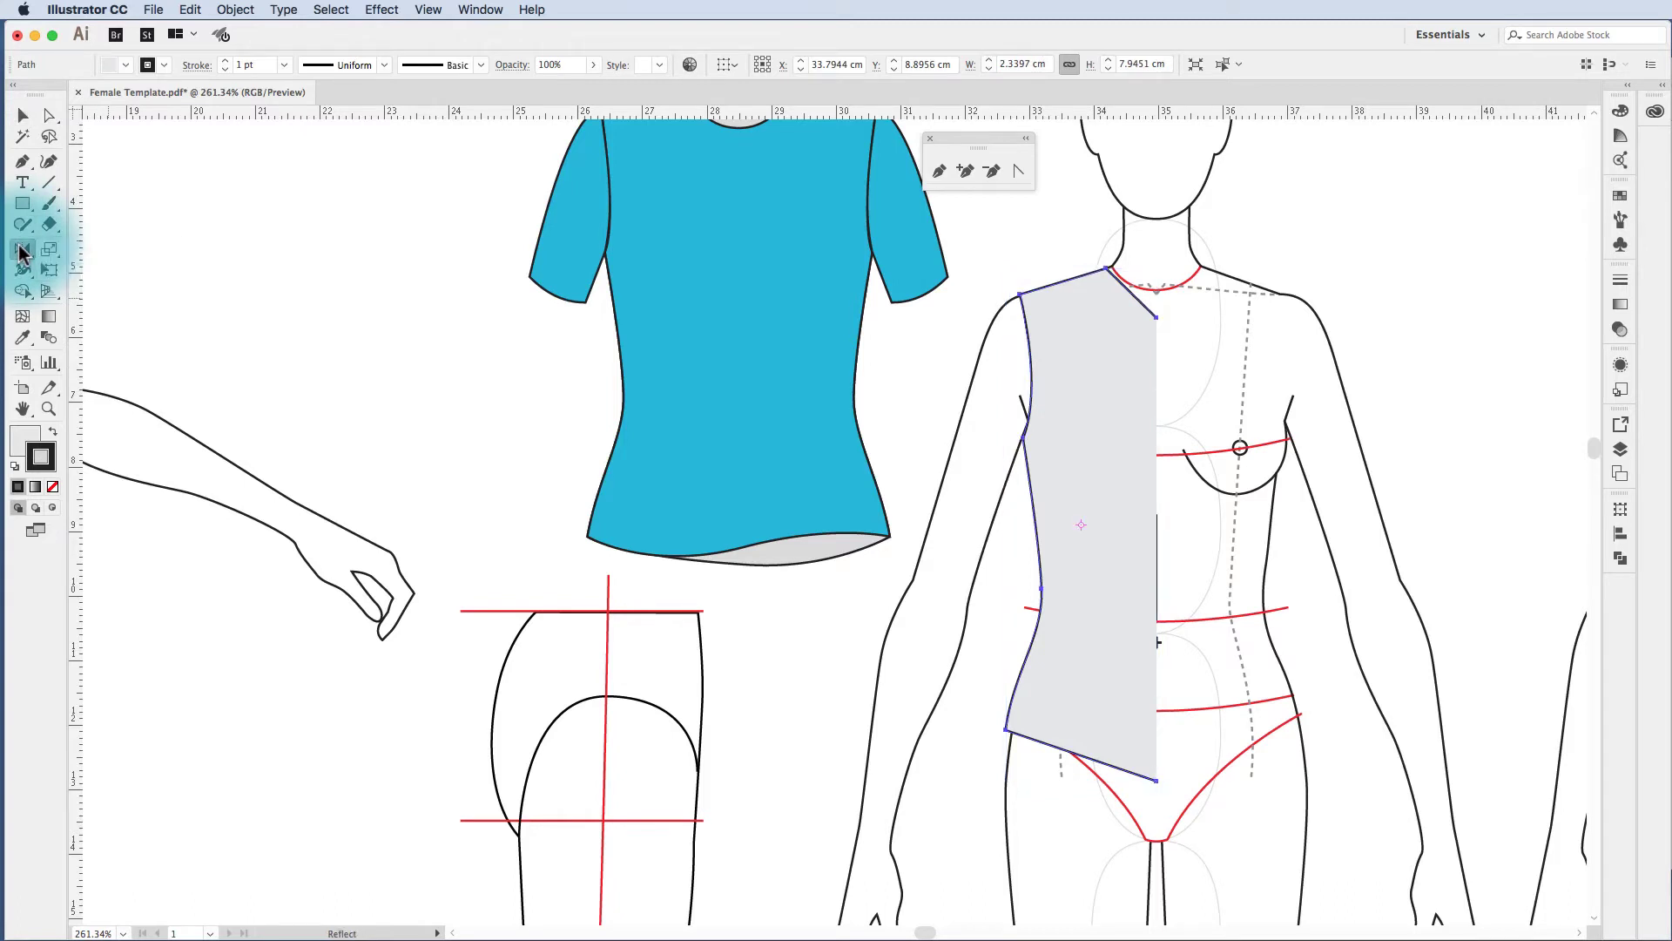
double_click(22, 252)
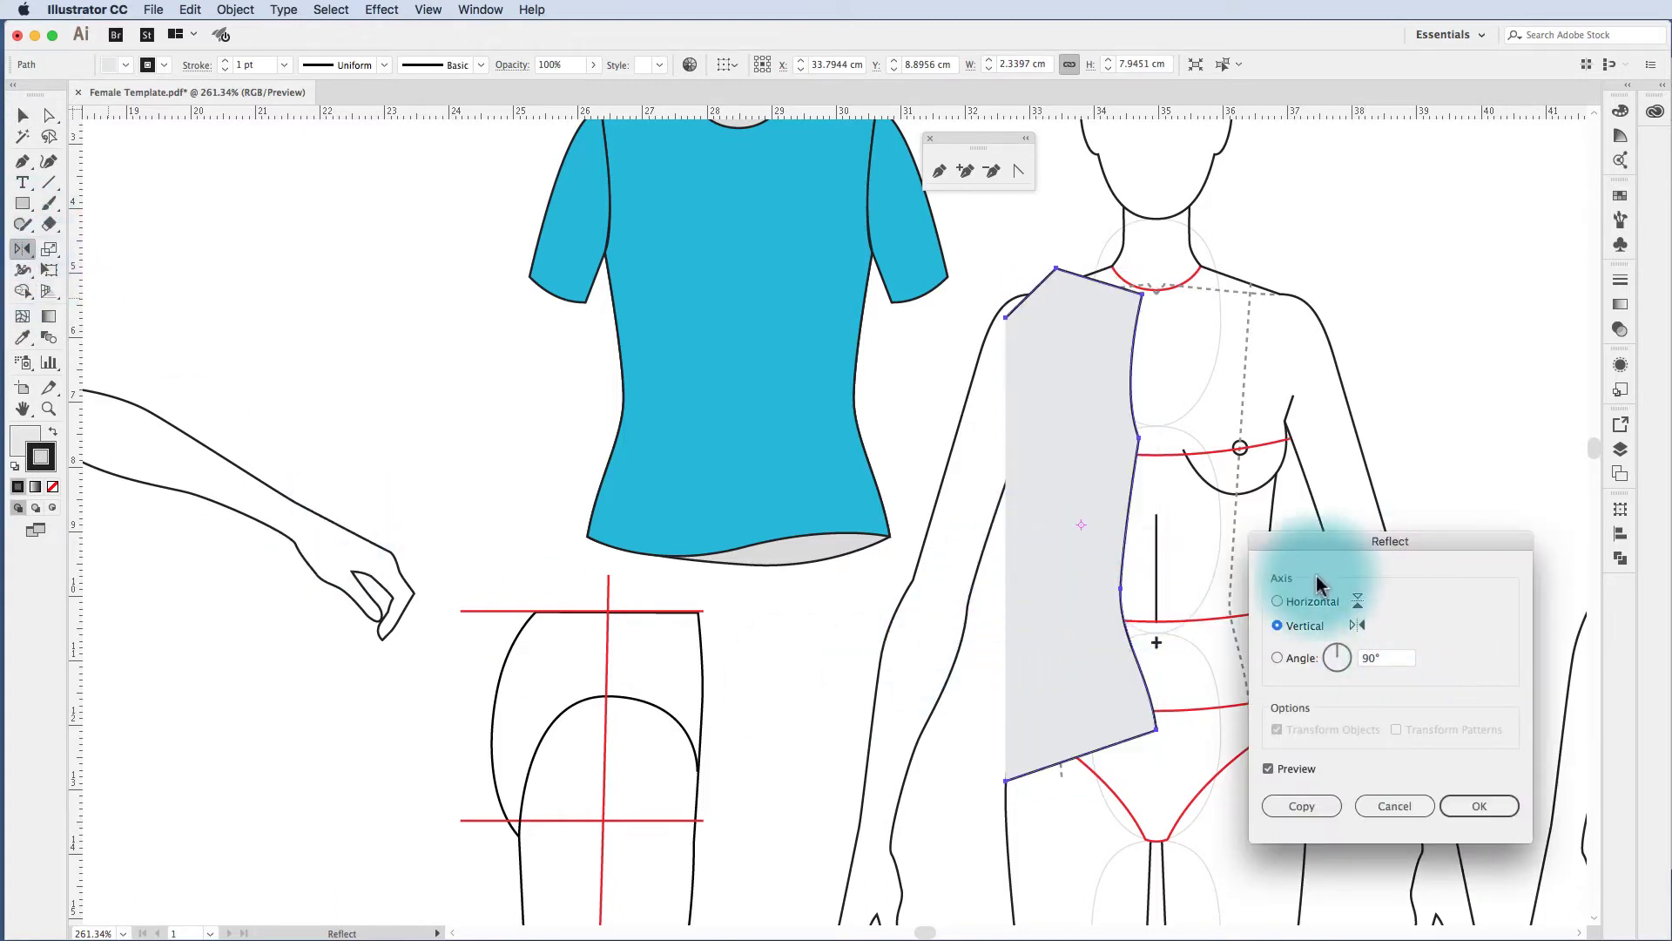
left_click(1301, 806)
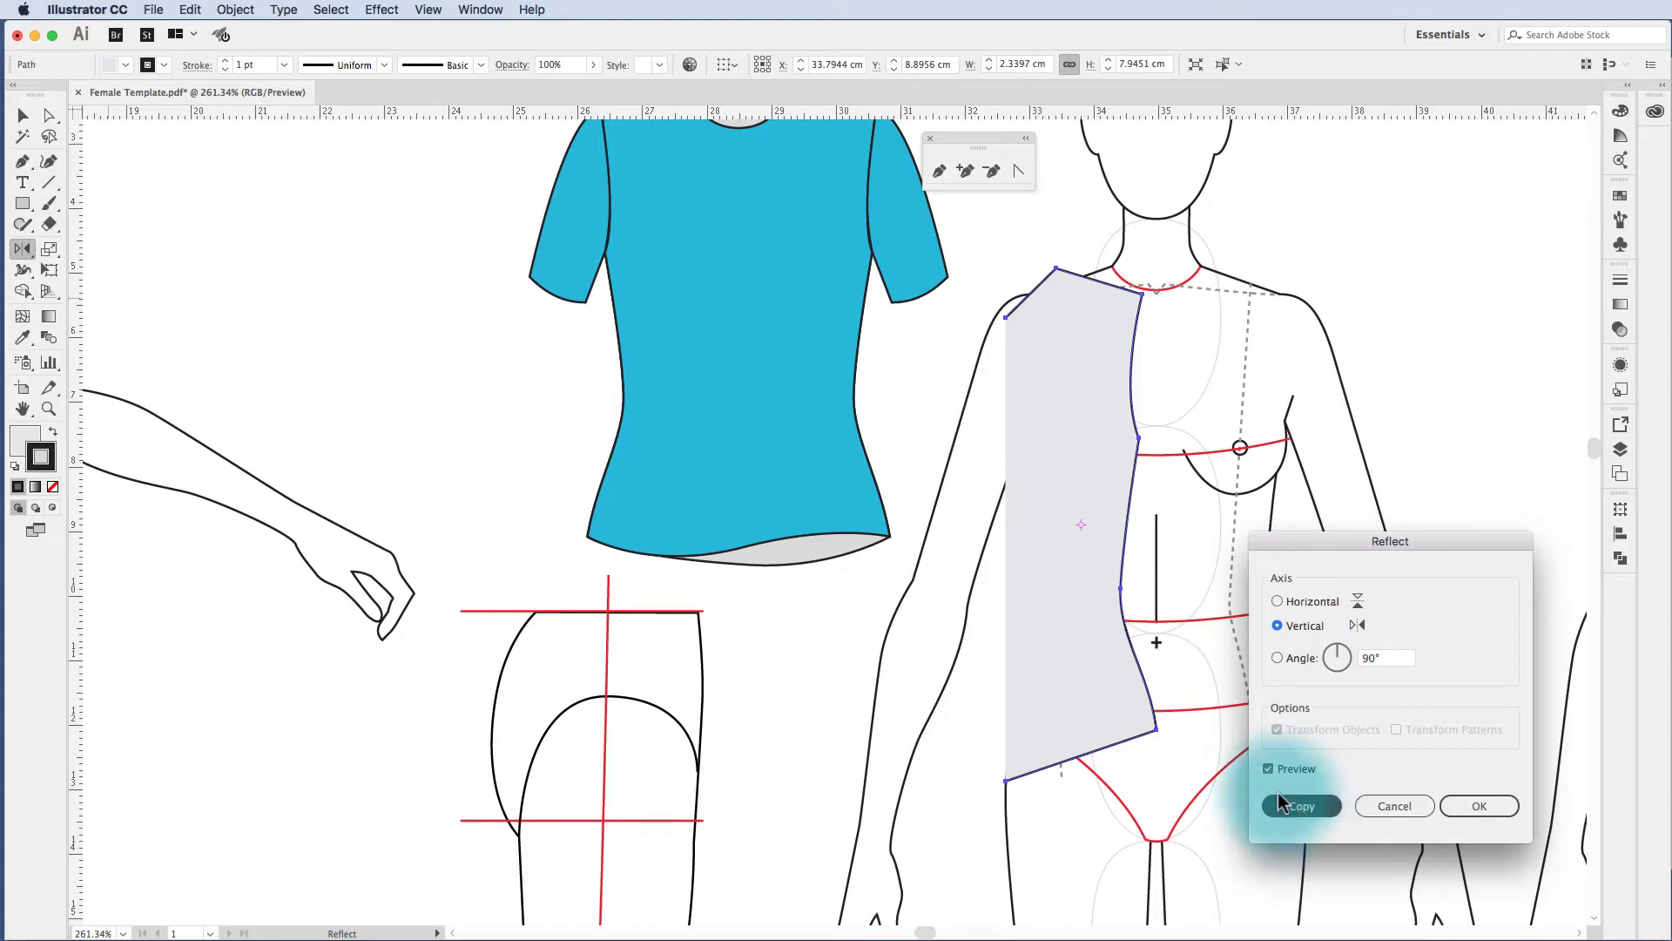
left_click(1269, 769)
left_click(1270, 769)
left_click(1303, 807)
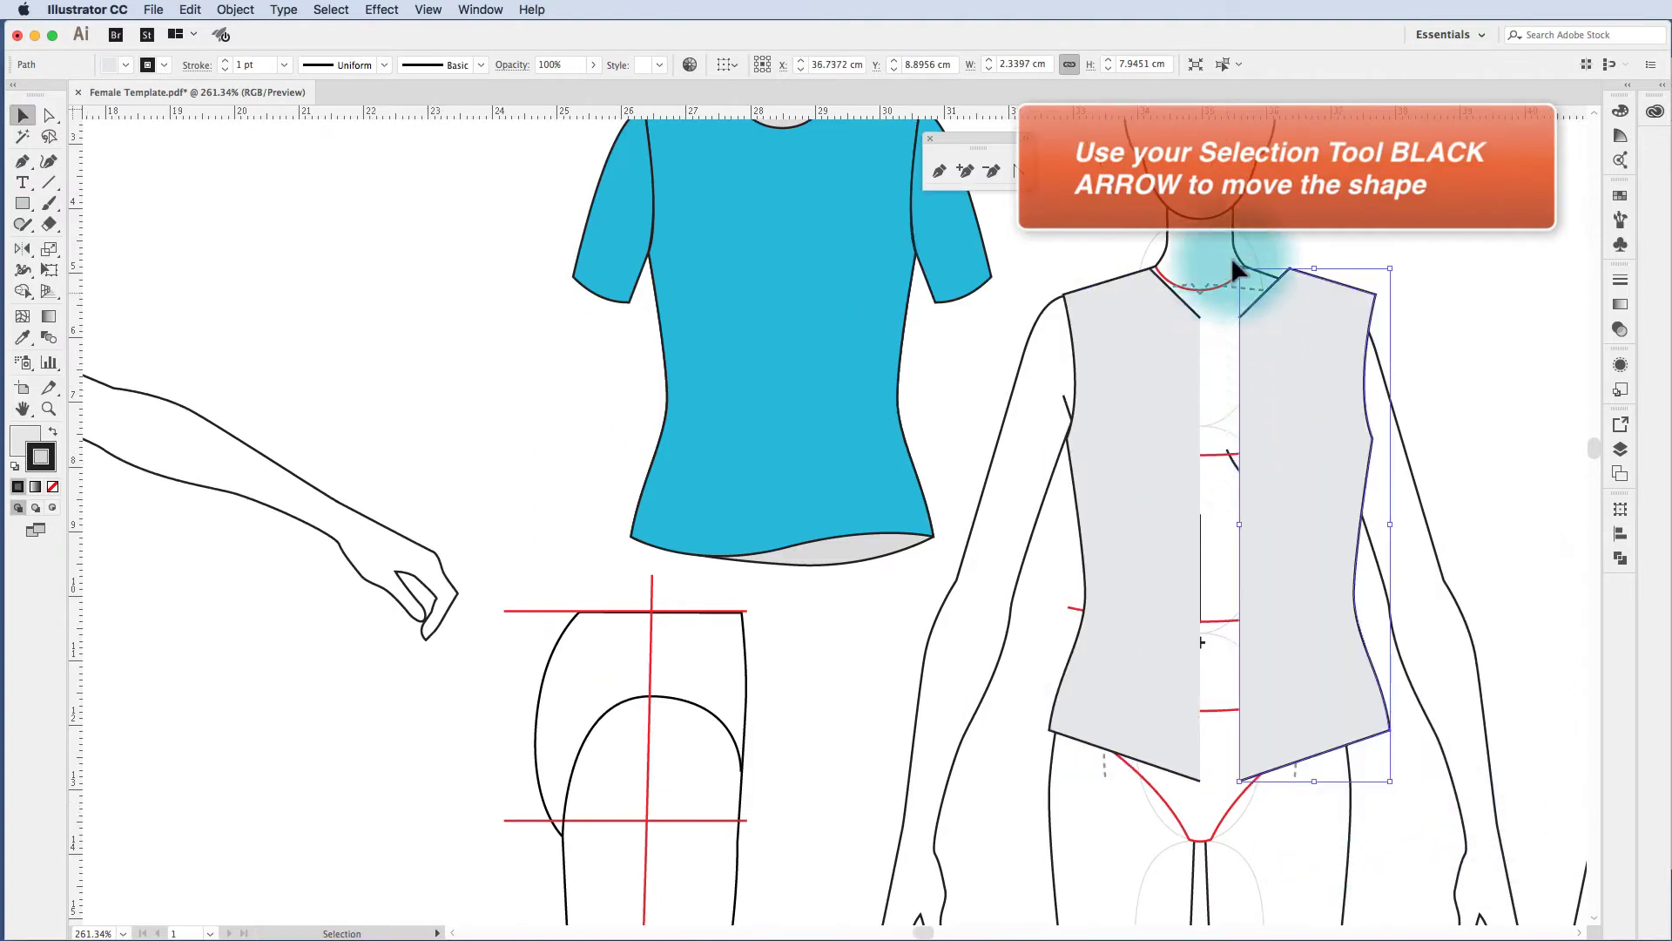
left_click(1235, 270)
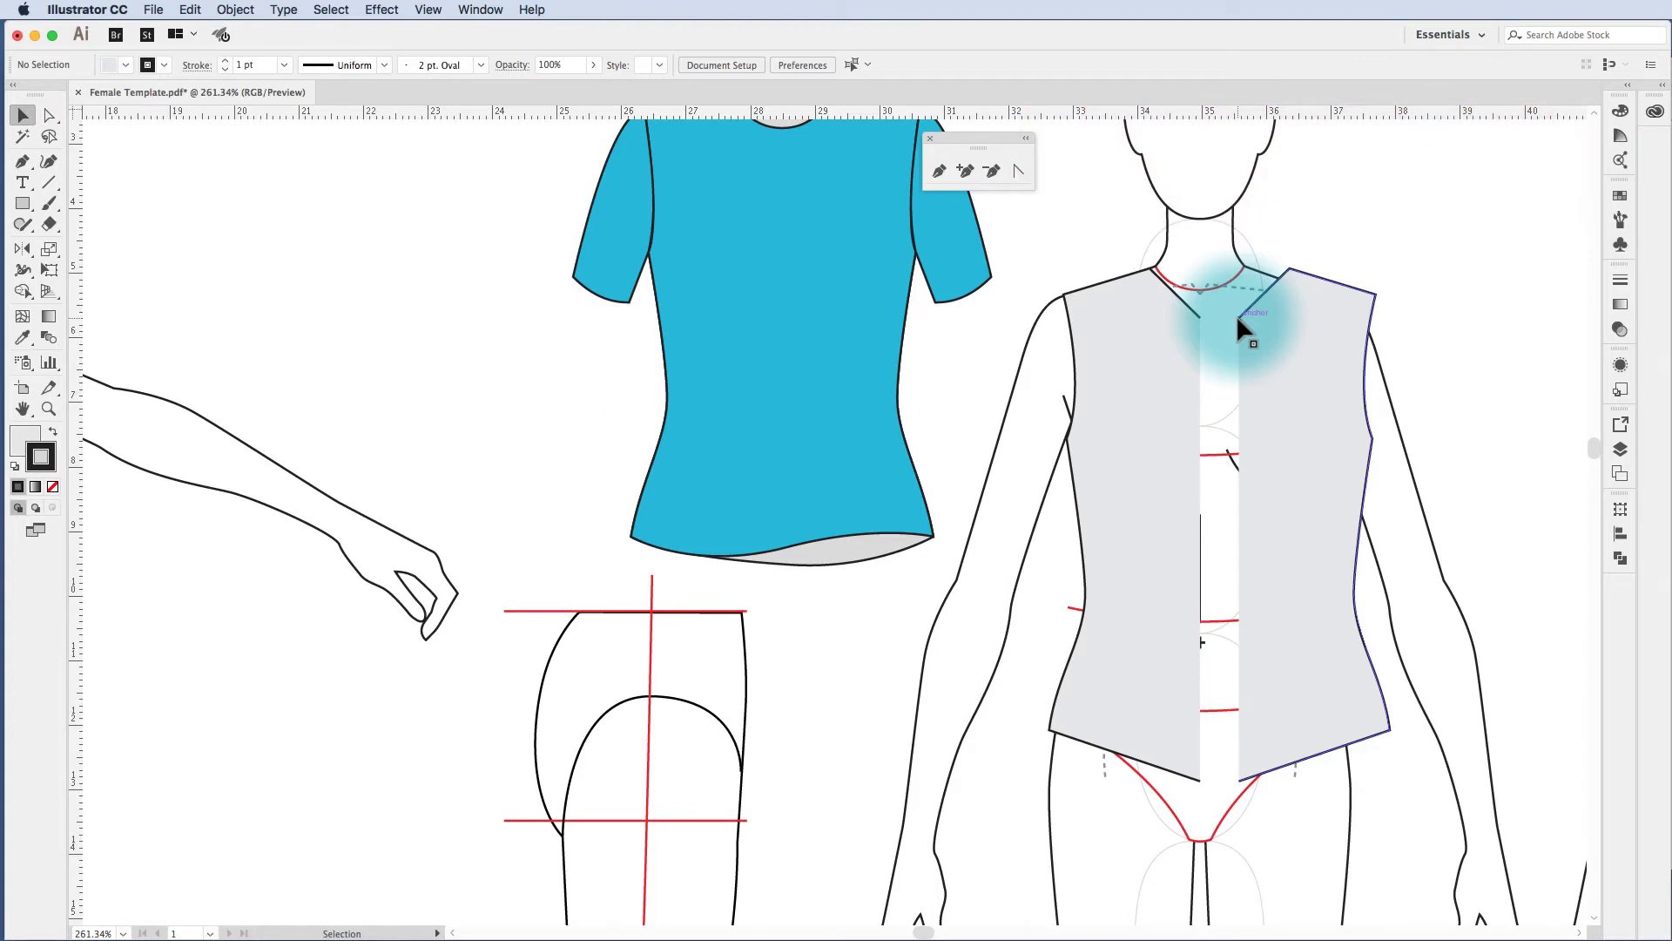
left_click_drag(1238, 317, 1202, 319)
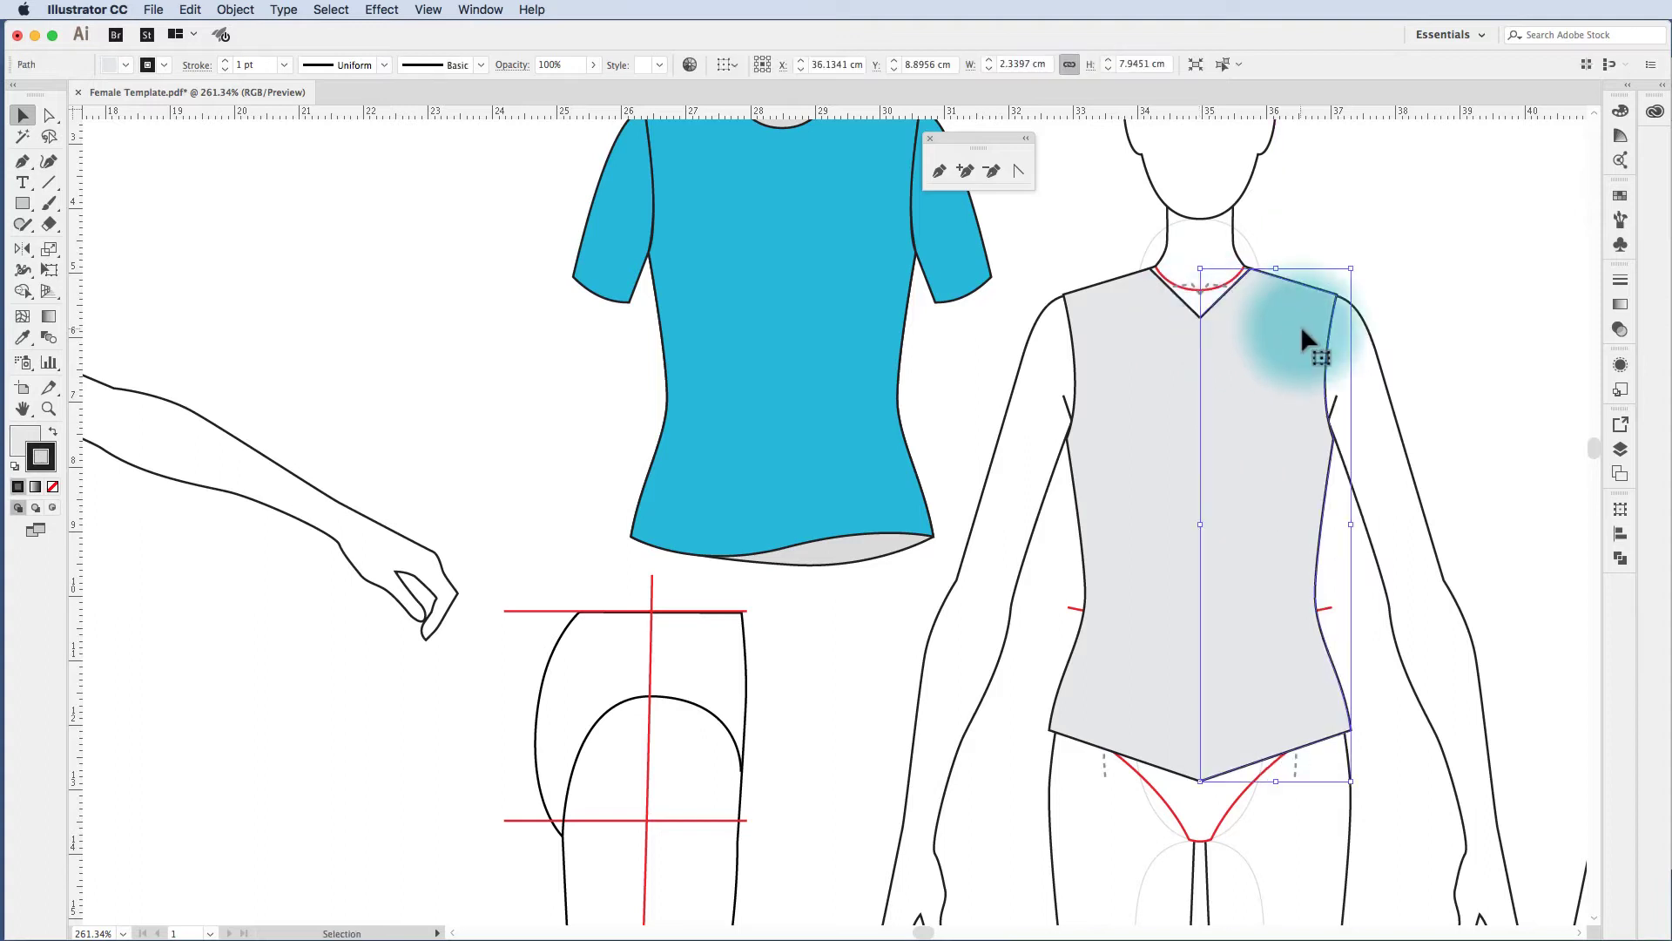
Fill the right bodice half dark grey.
left_click(125, 64)
left_click(97, 145)
left_click(1261, 200)
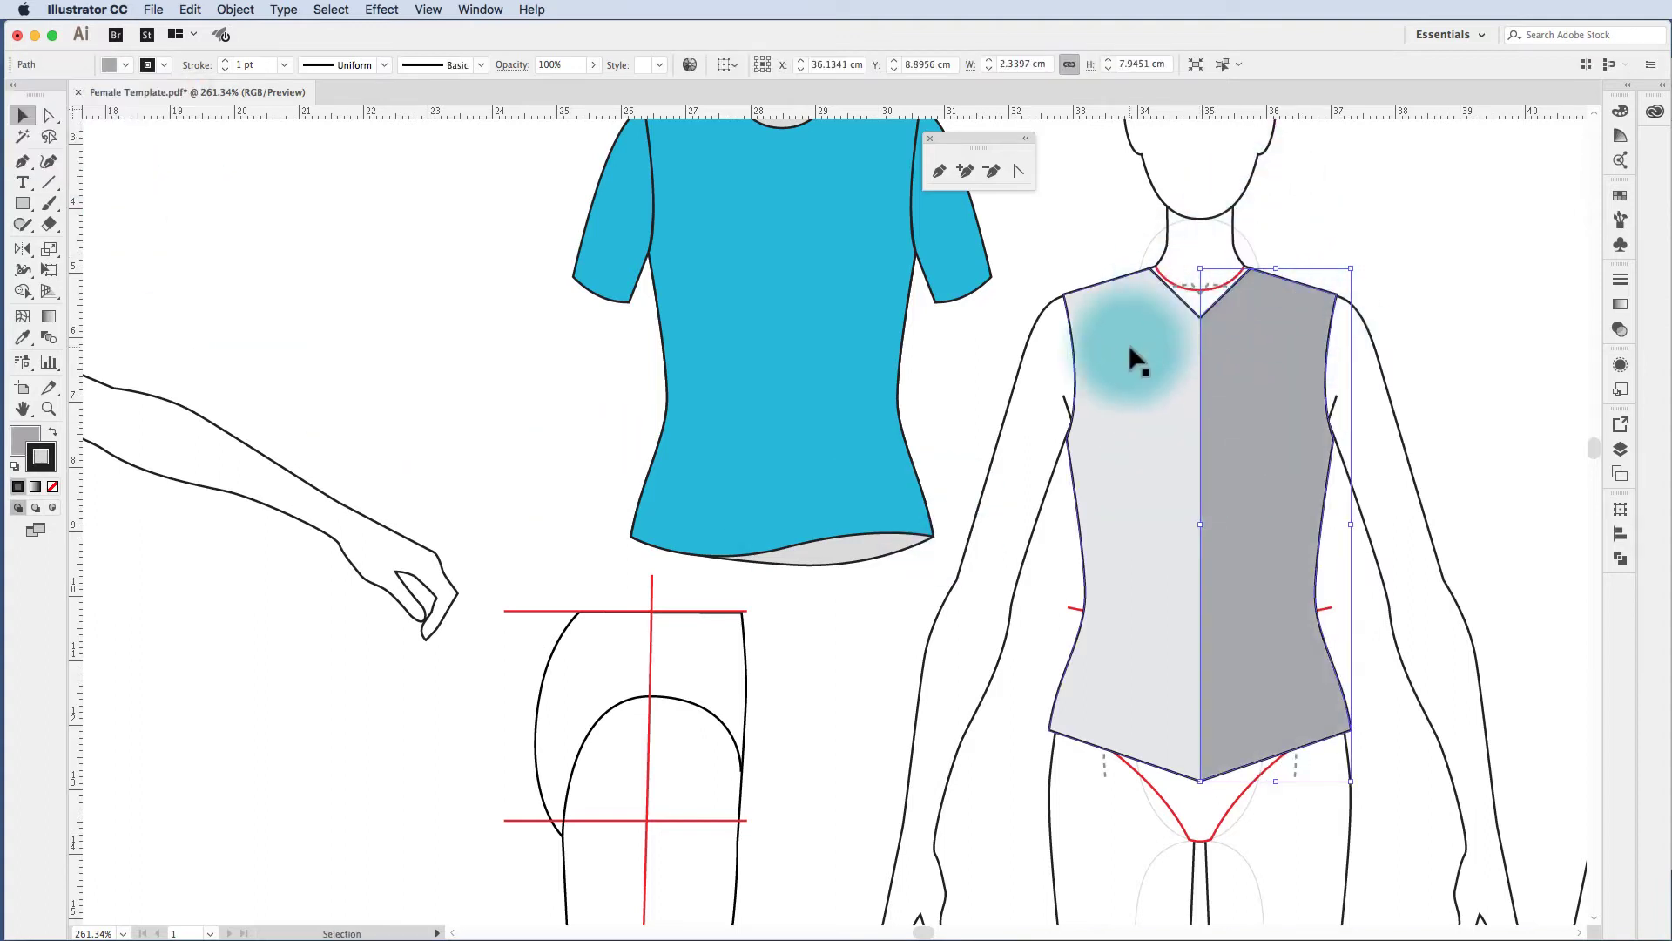
left_click(1383, 257)
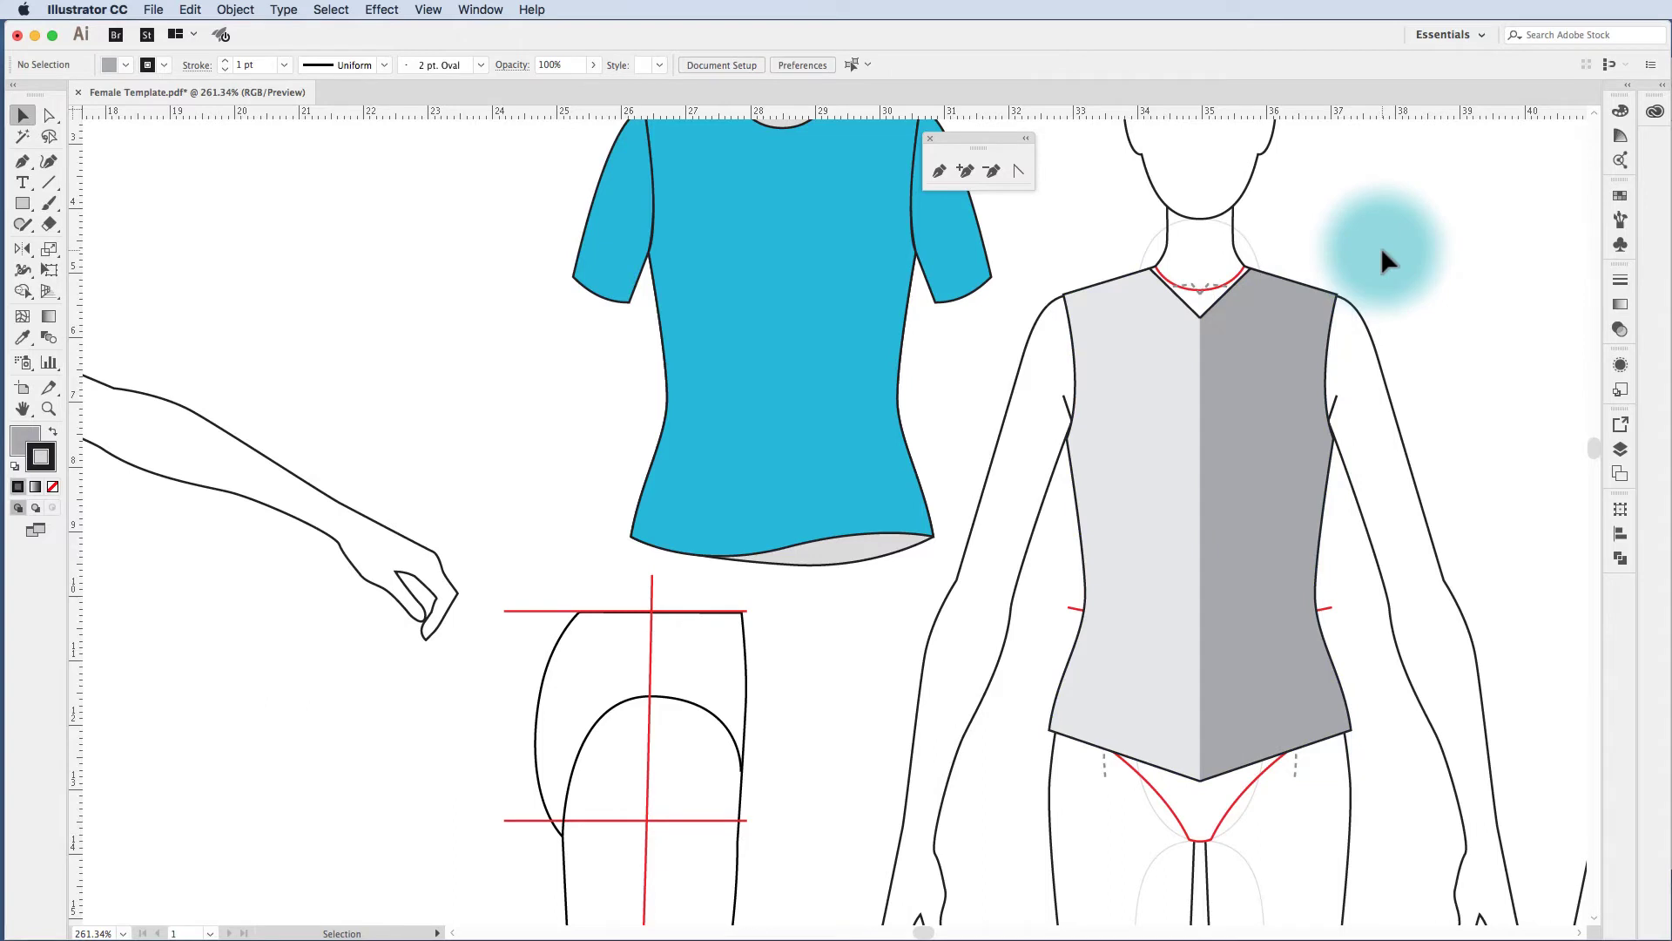
Try selecting the bodice's centre hem anchors, undoing an accidental move of the dark half.
scroll(1292, 252, "down", 2)
scroll(1291, 252, "left", 2)
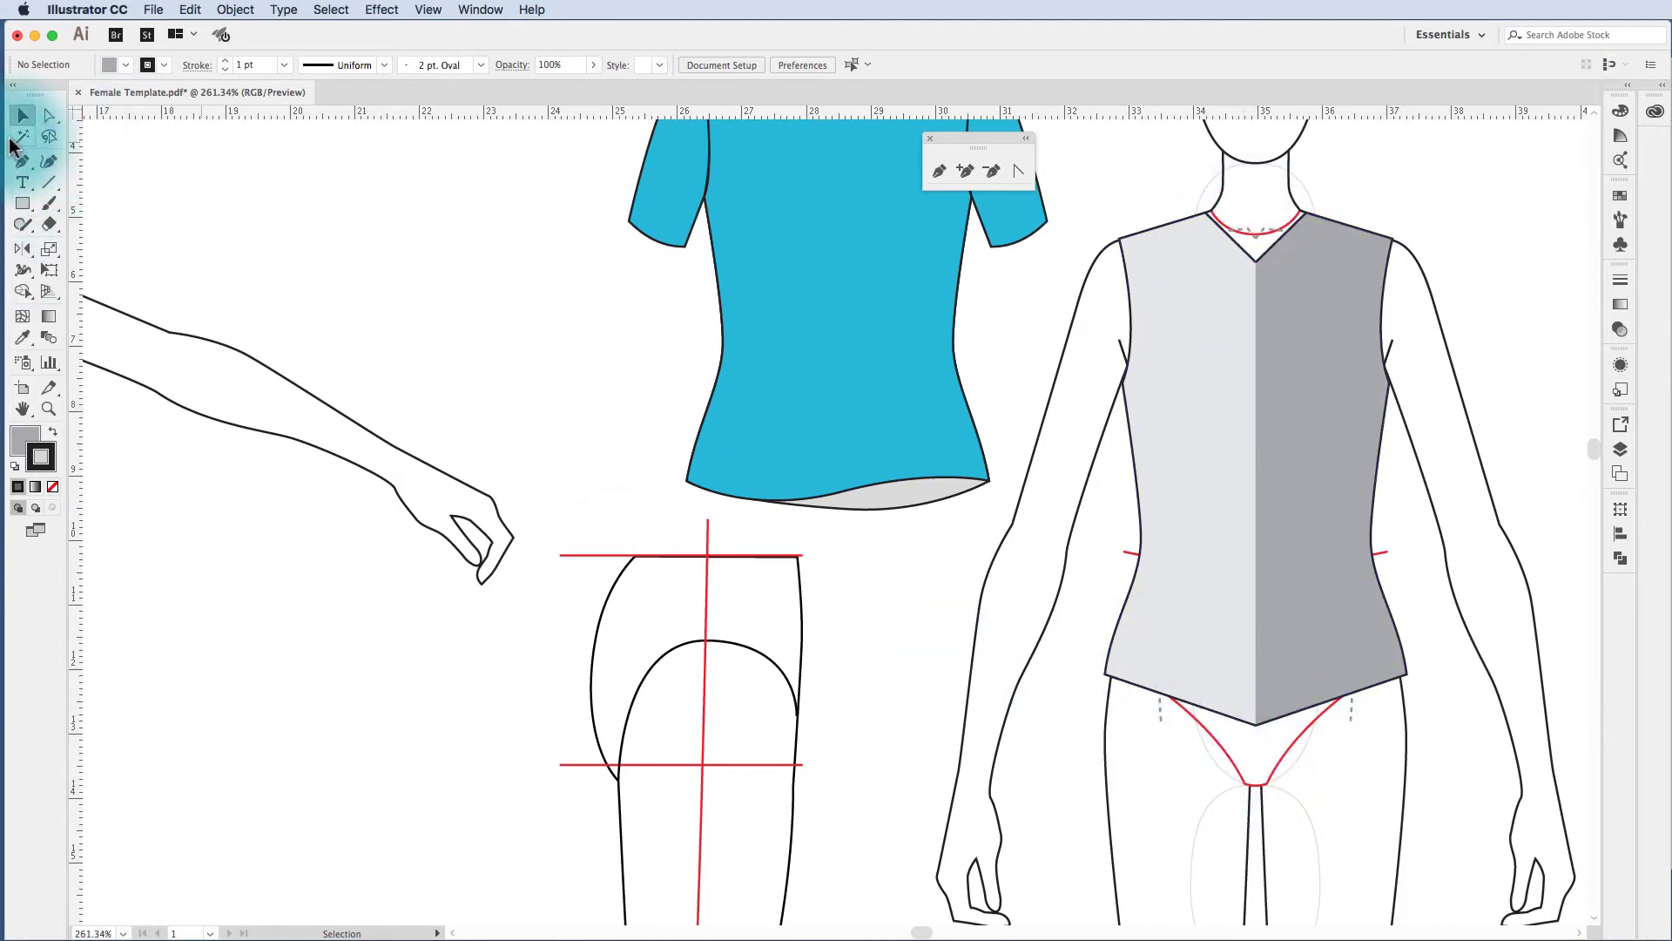
left_click(48, 116)
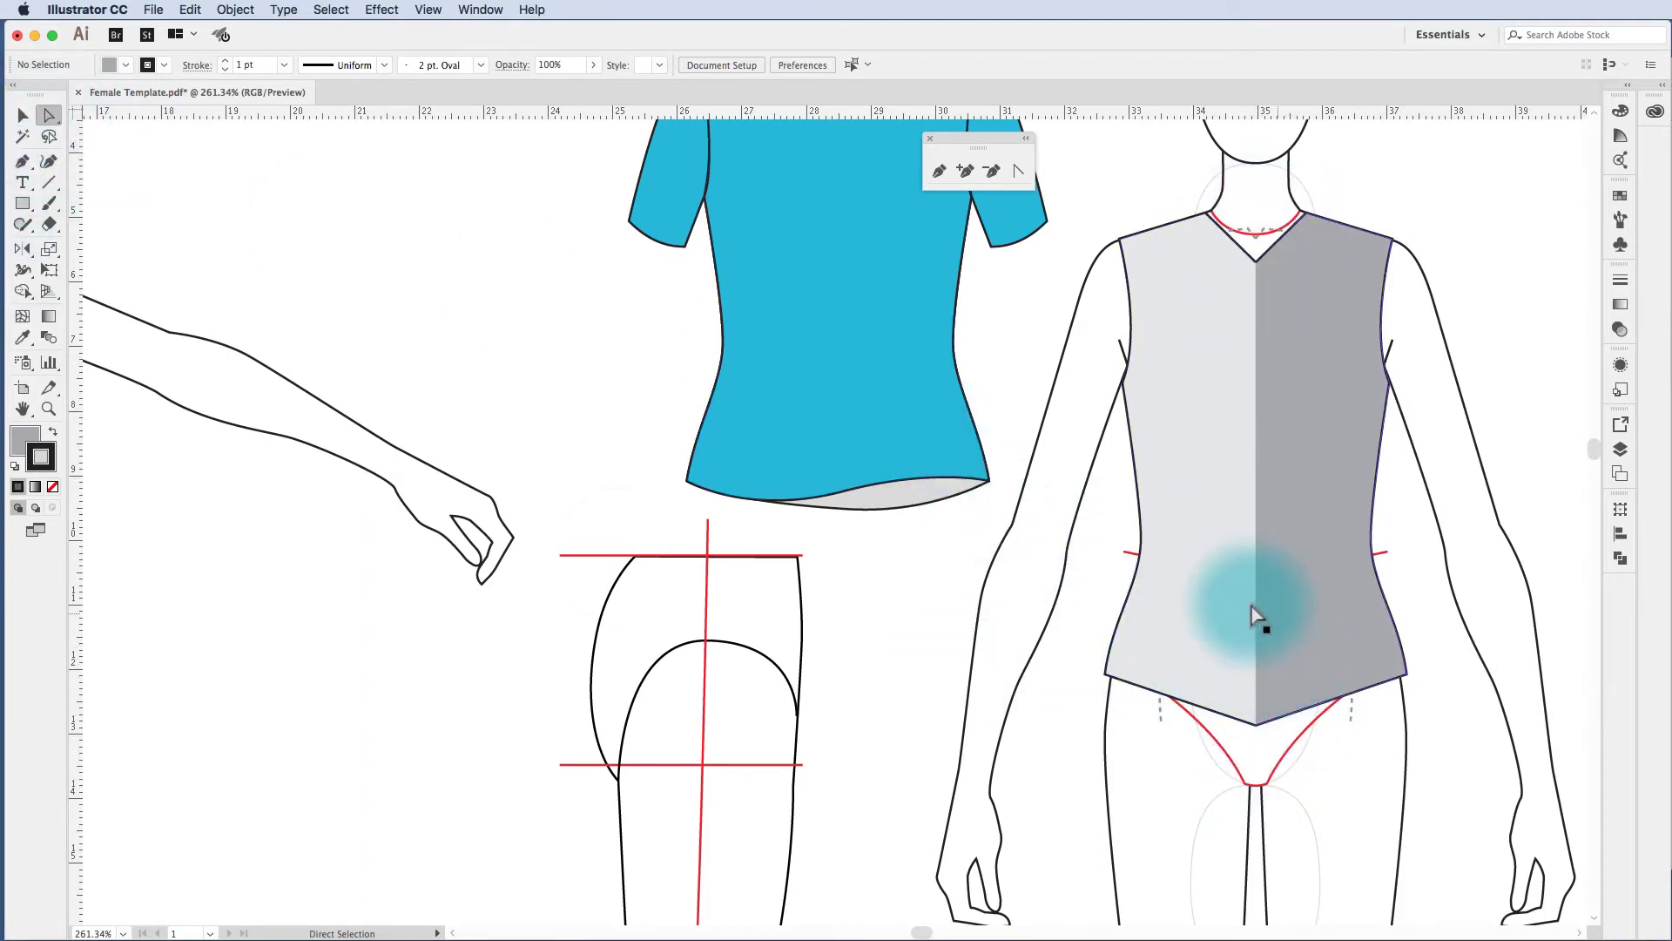
scroll(1263, 770, "down", 1)
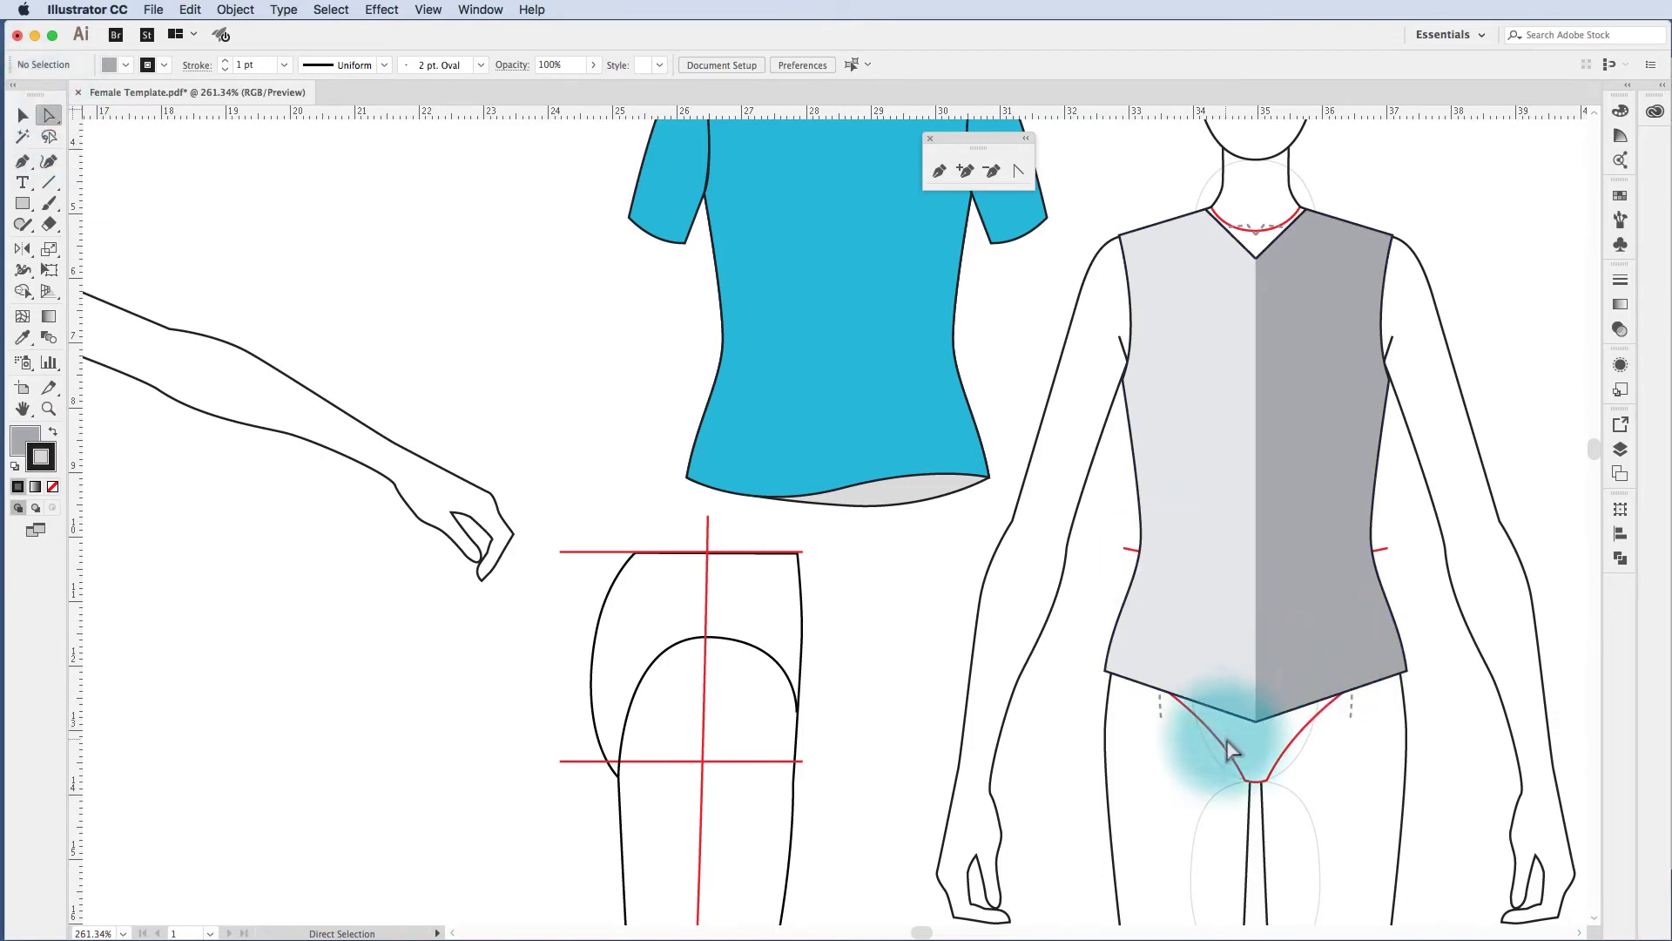
left_click_drag(1229, 741, 1286, 695)
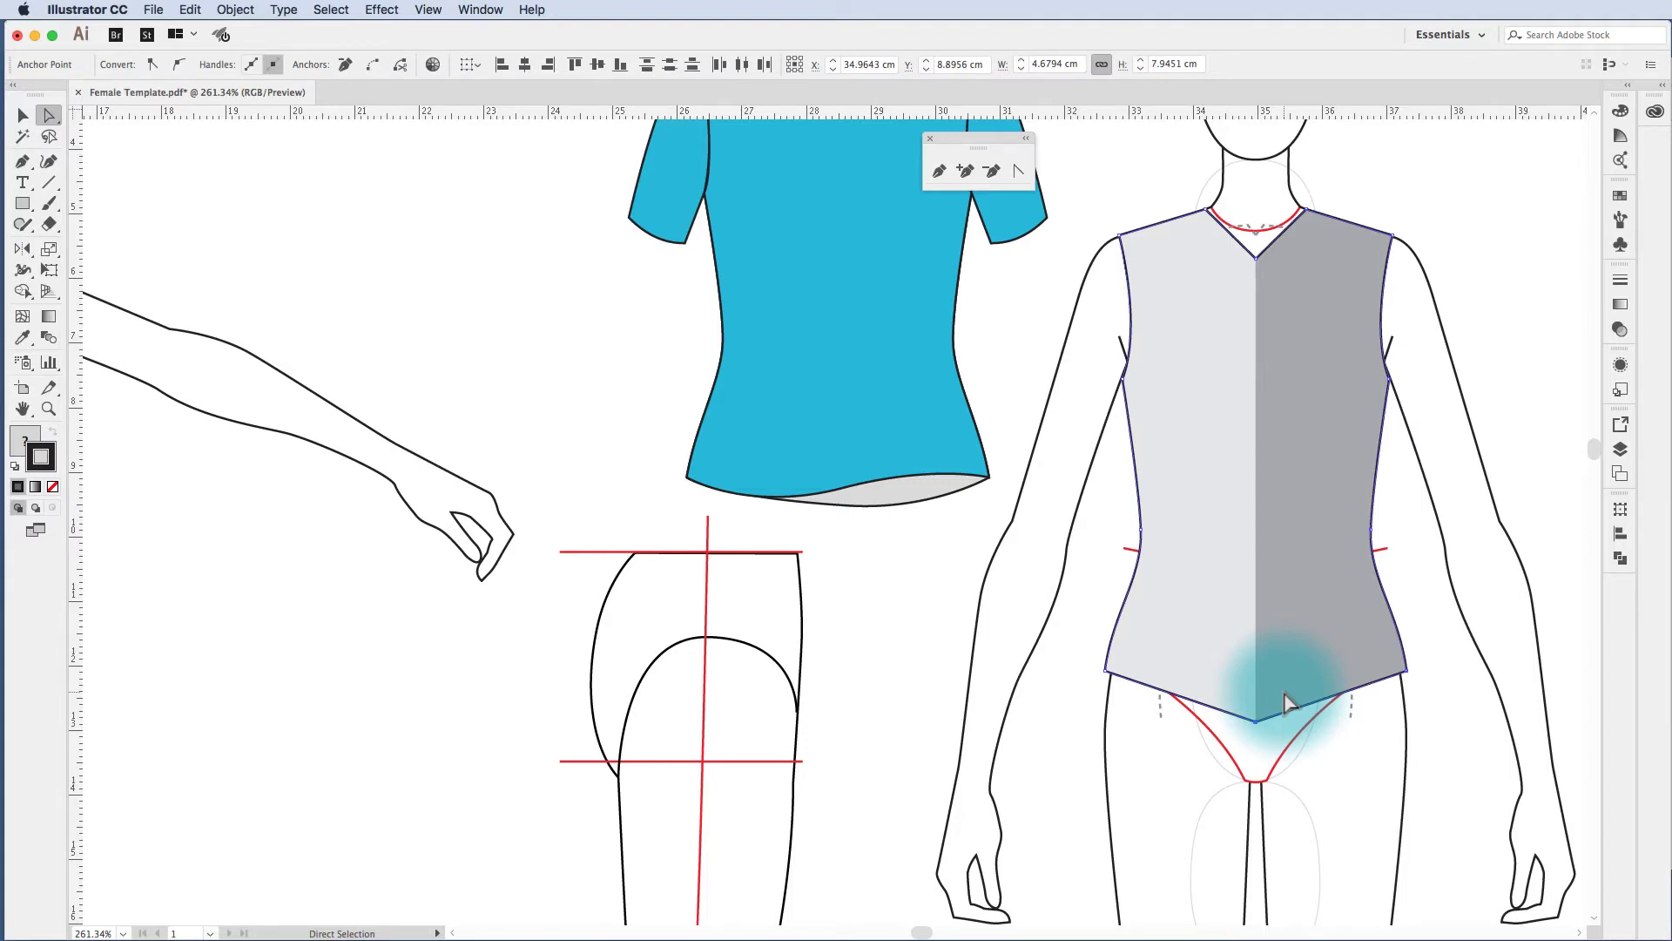
left_click(1296, 740)
left_click_drag(1278, 674, 1237, 752)
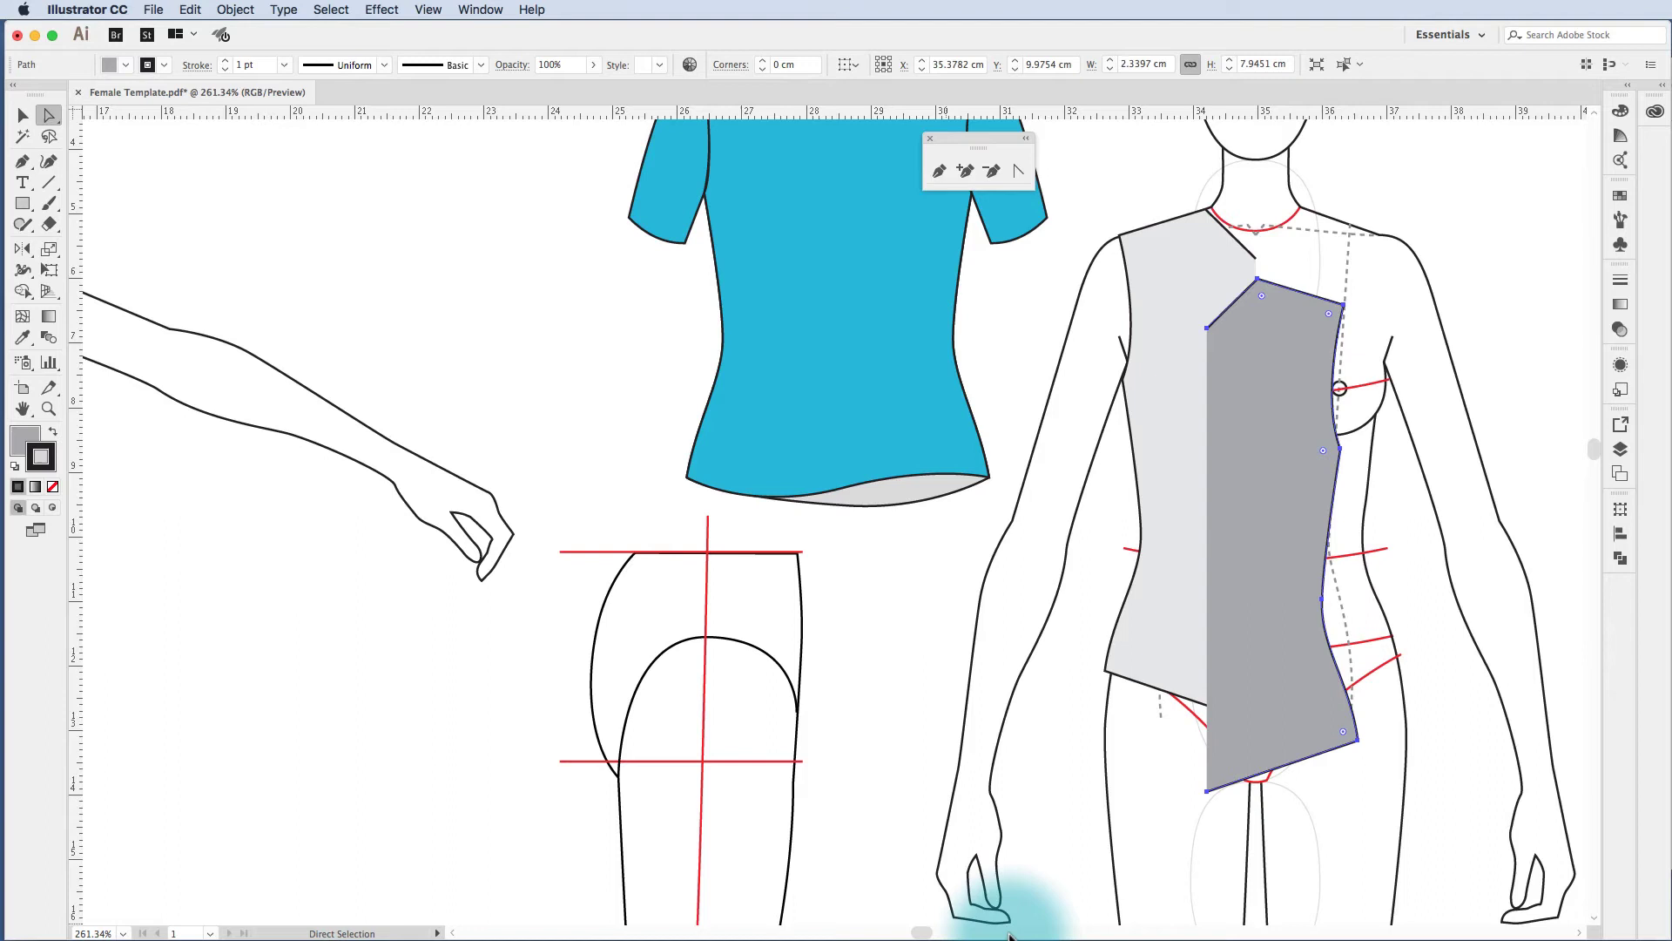
key("v")
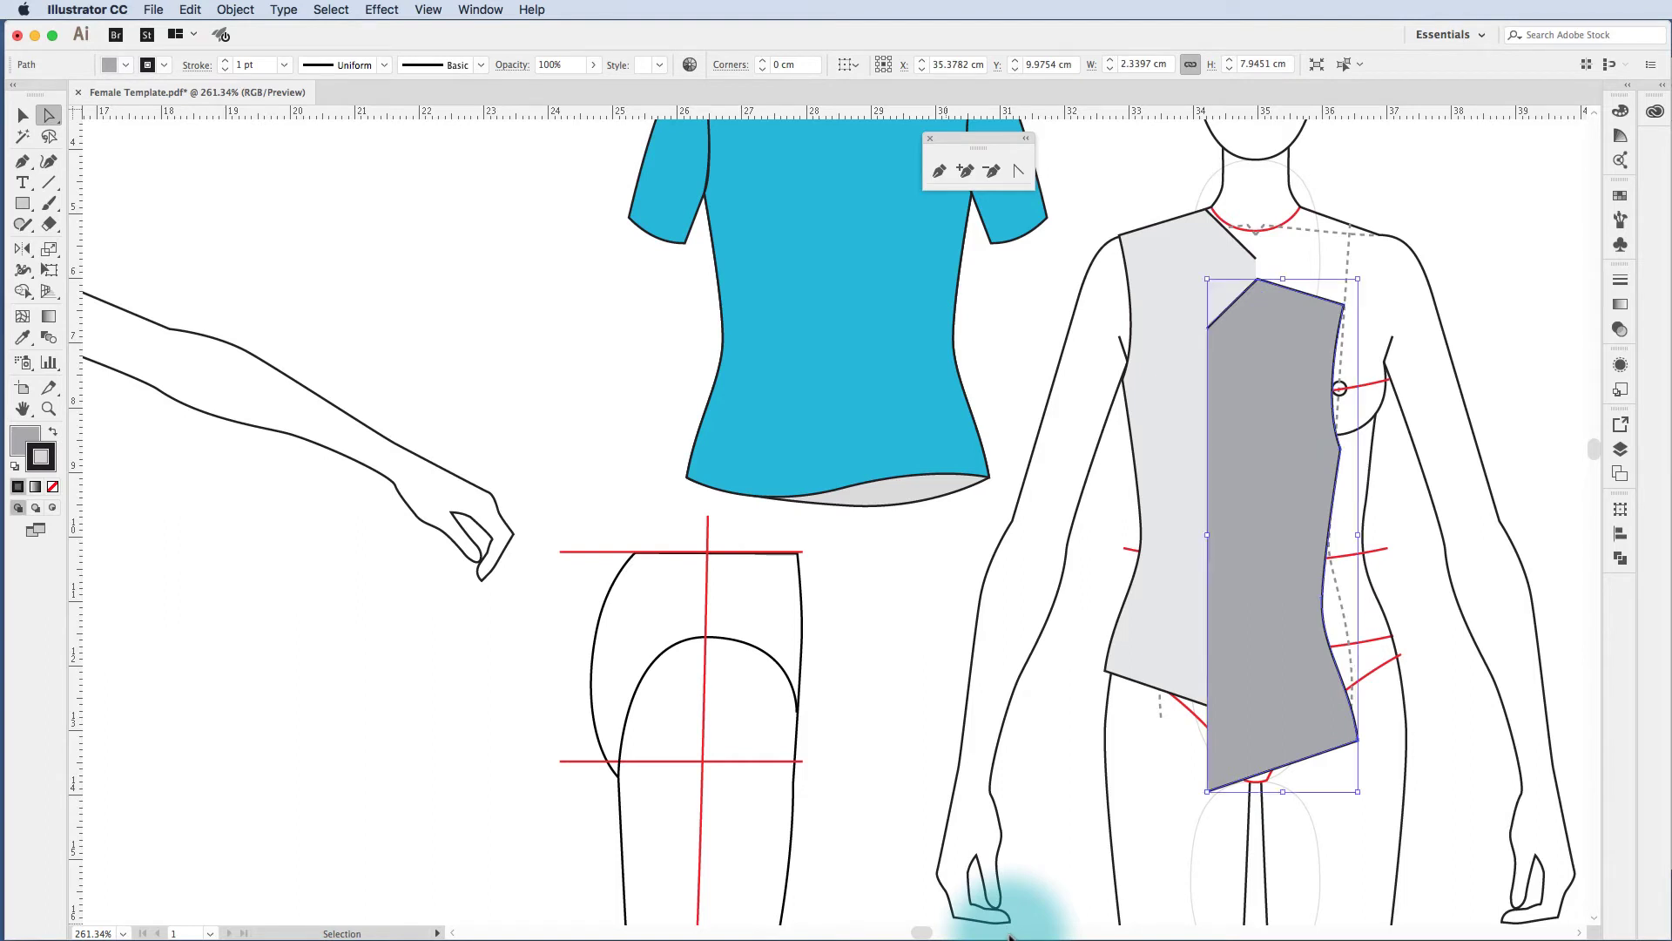
key("super+z")
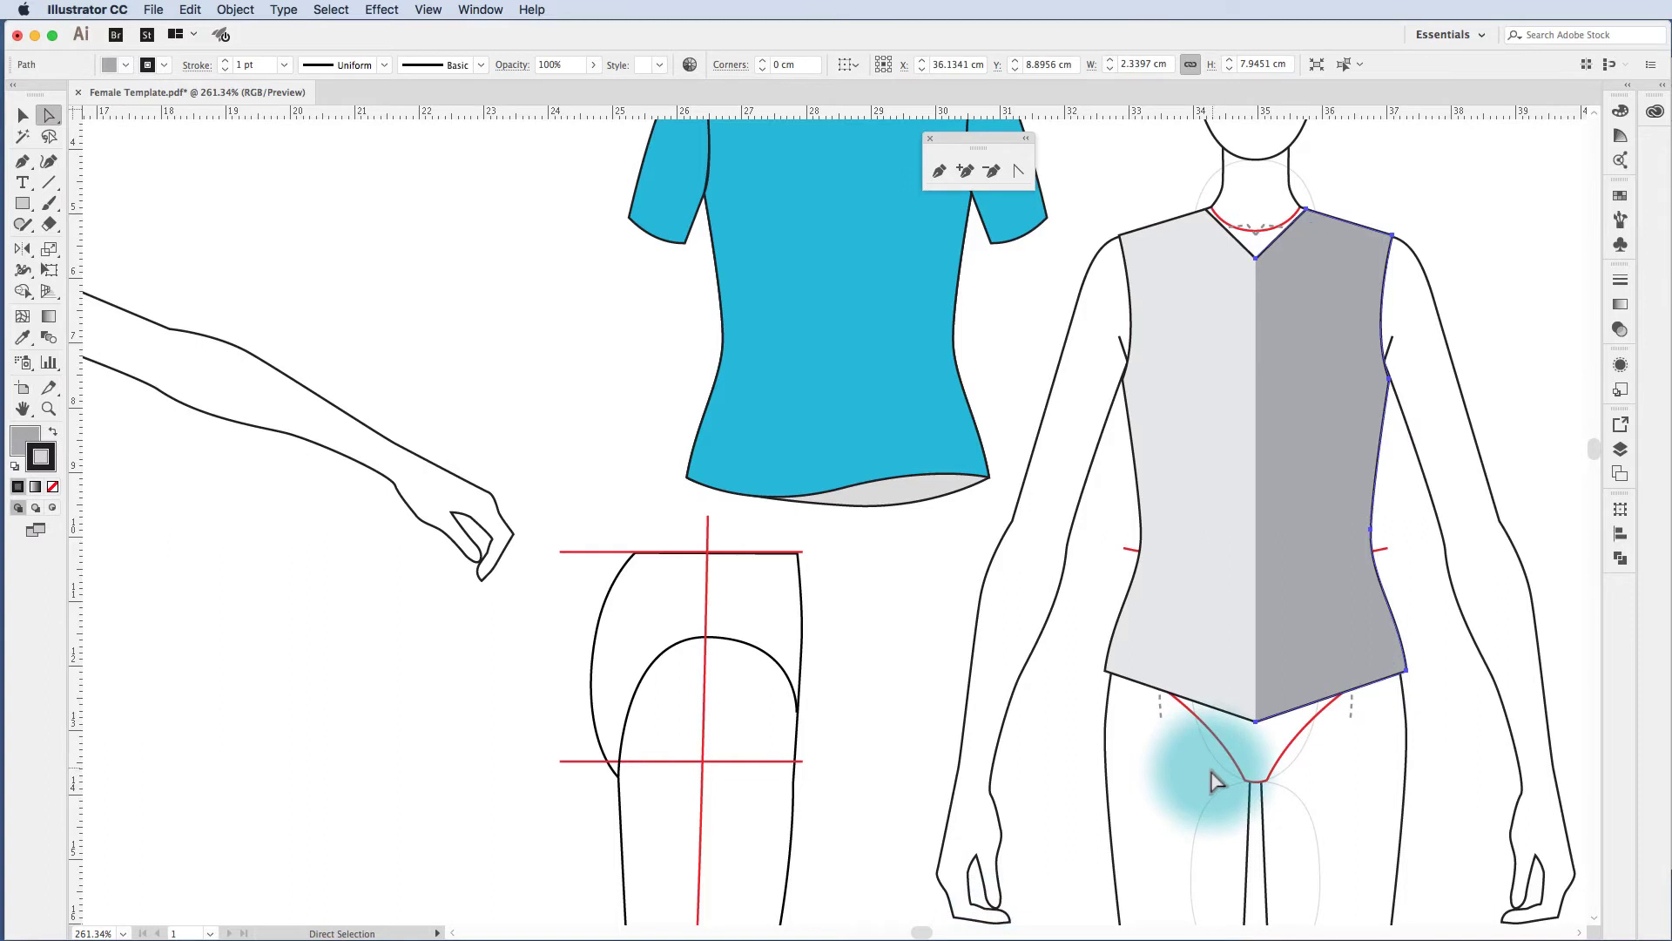
Select both halves' centre hem anchors and average them on both axes.
left_click_drag(1217, 781, 1304, 678)
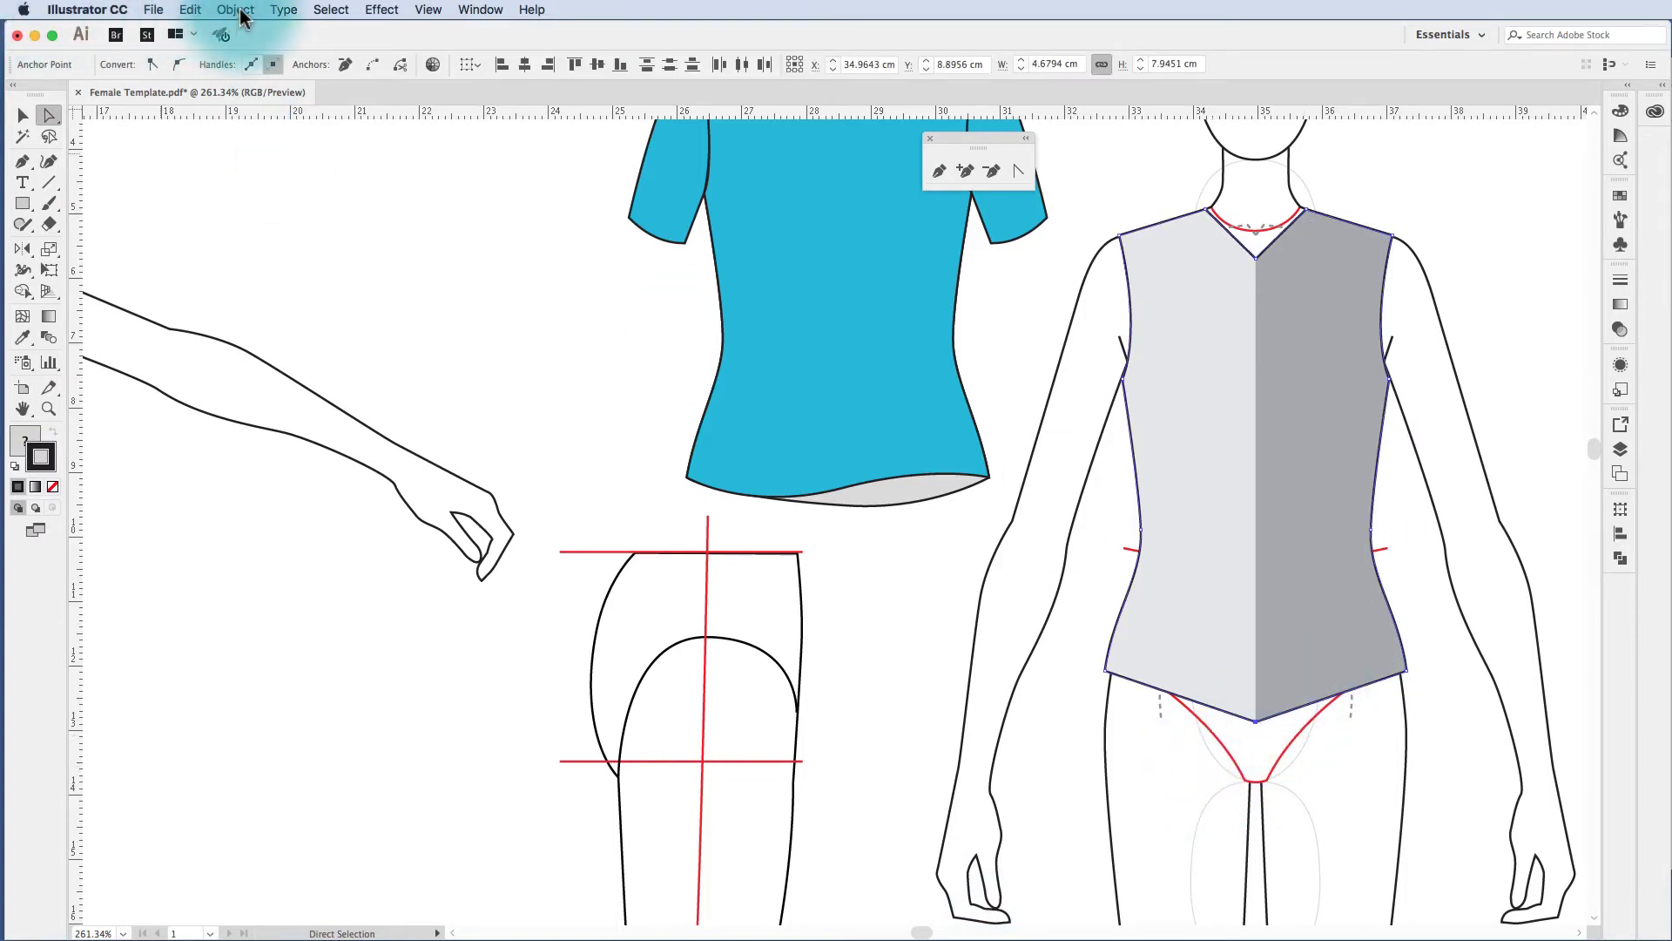
mouse_move(242, 18)
left_mouse_down()
mouse_move(253, 300)
mouse_move(366, 373)
mouse_move(464, 388)
left_mouse_up()
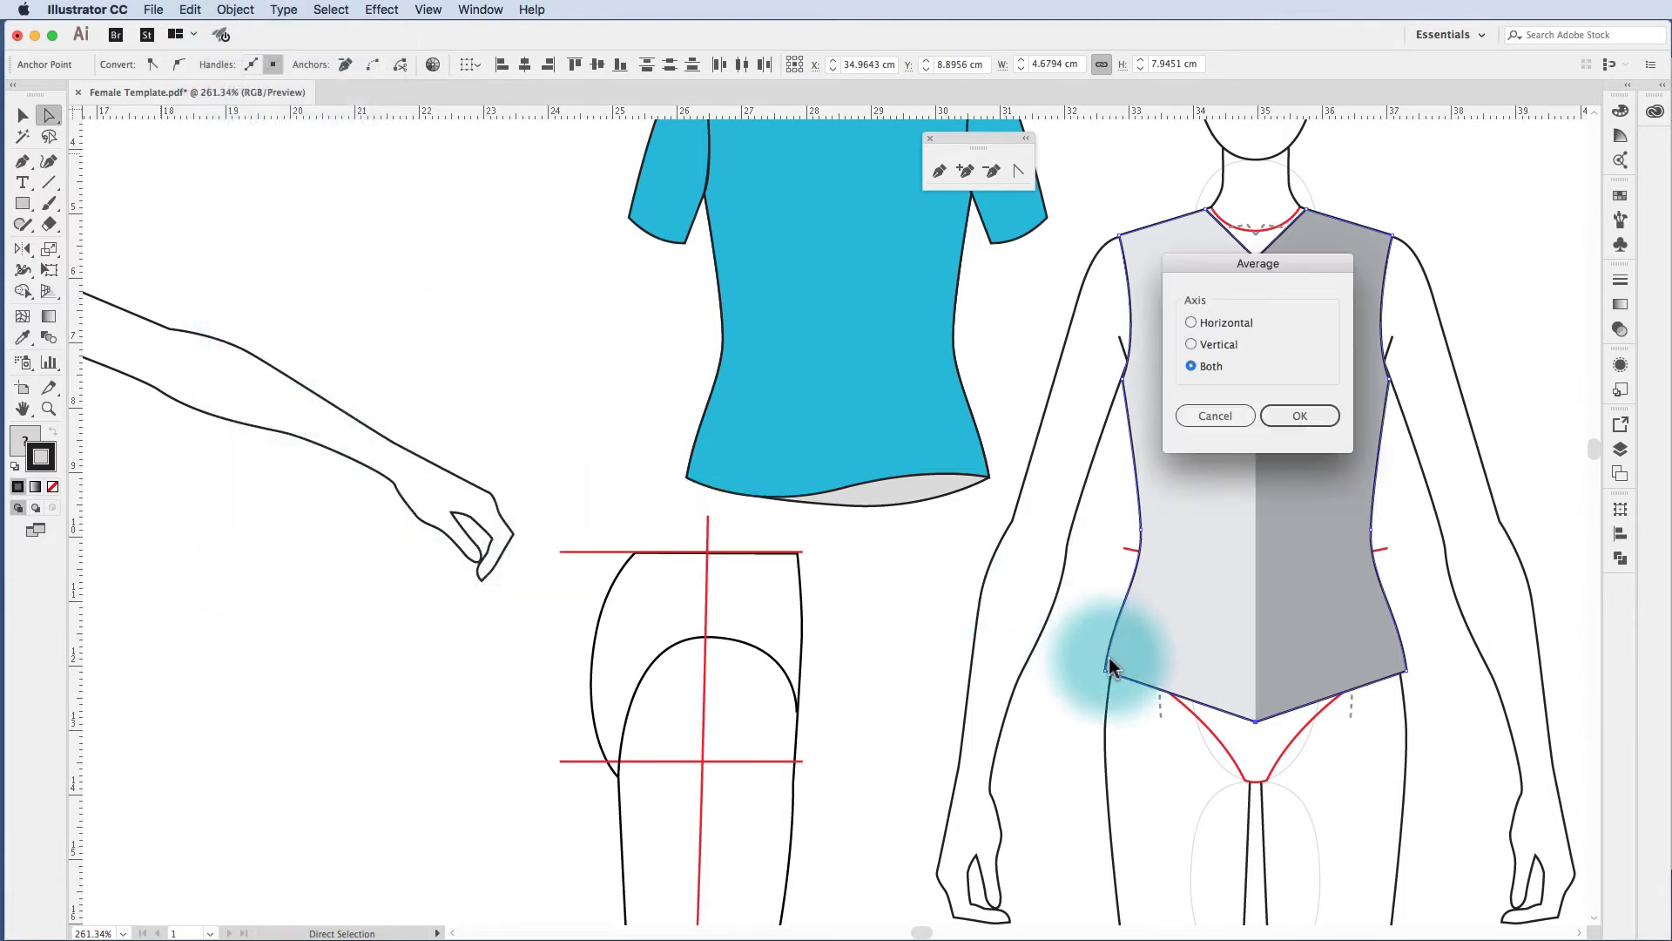
left_click(1298, 418)
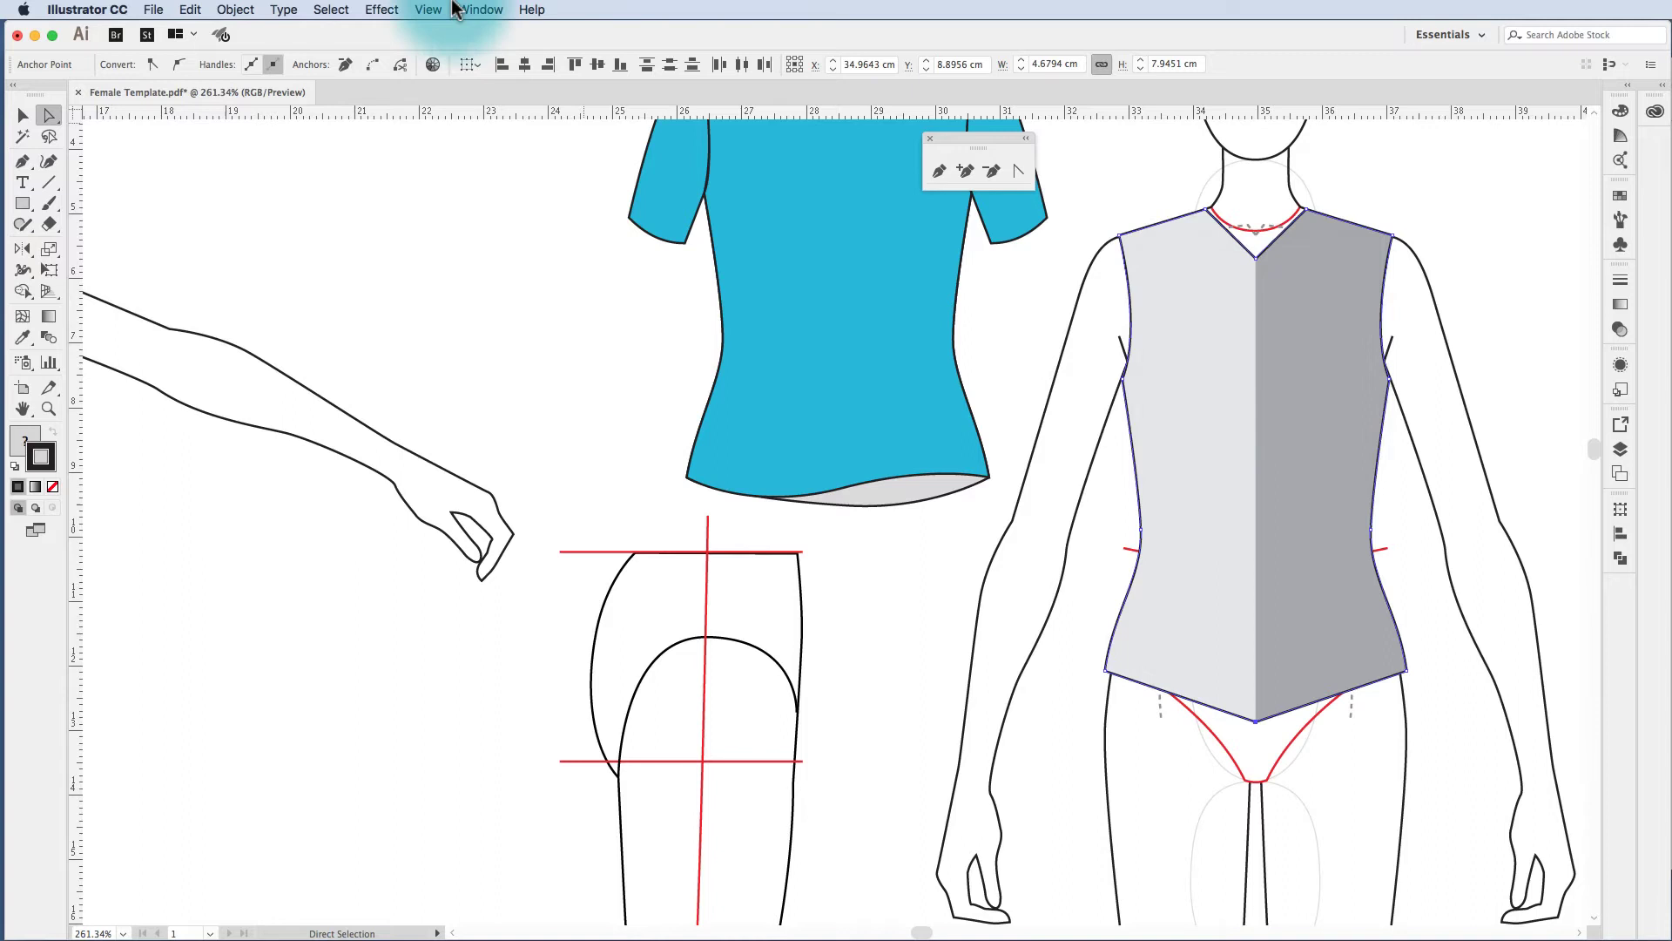
left_click_drag(228, 15, 457, 363)
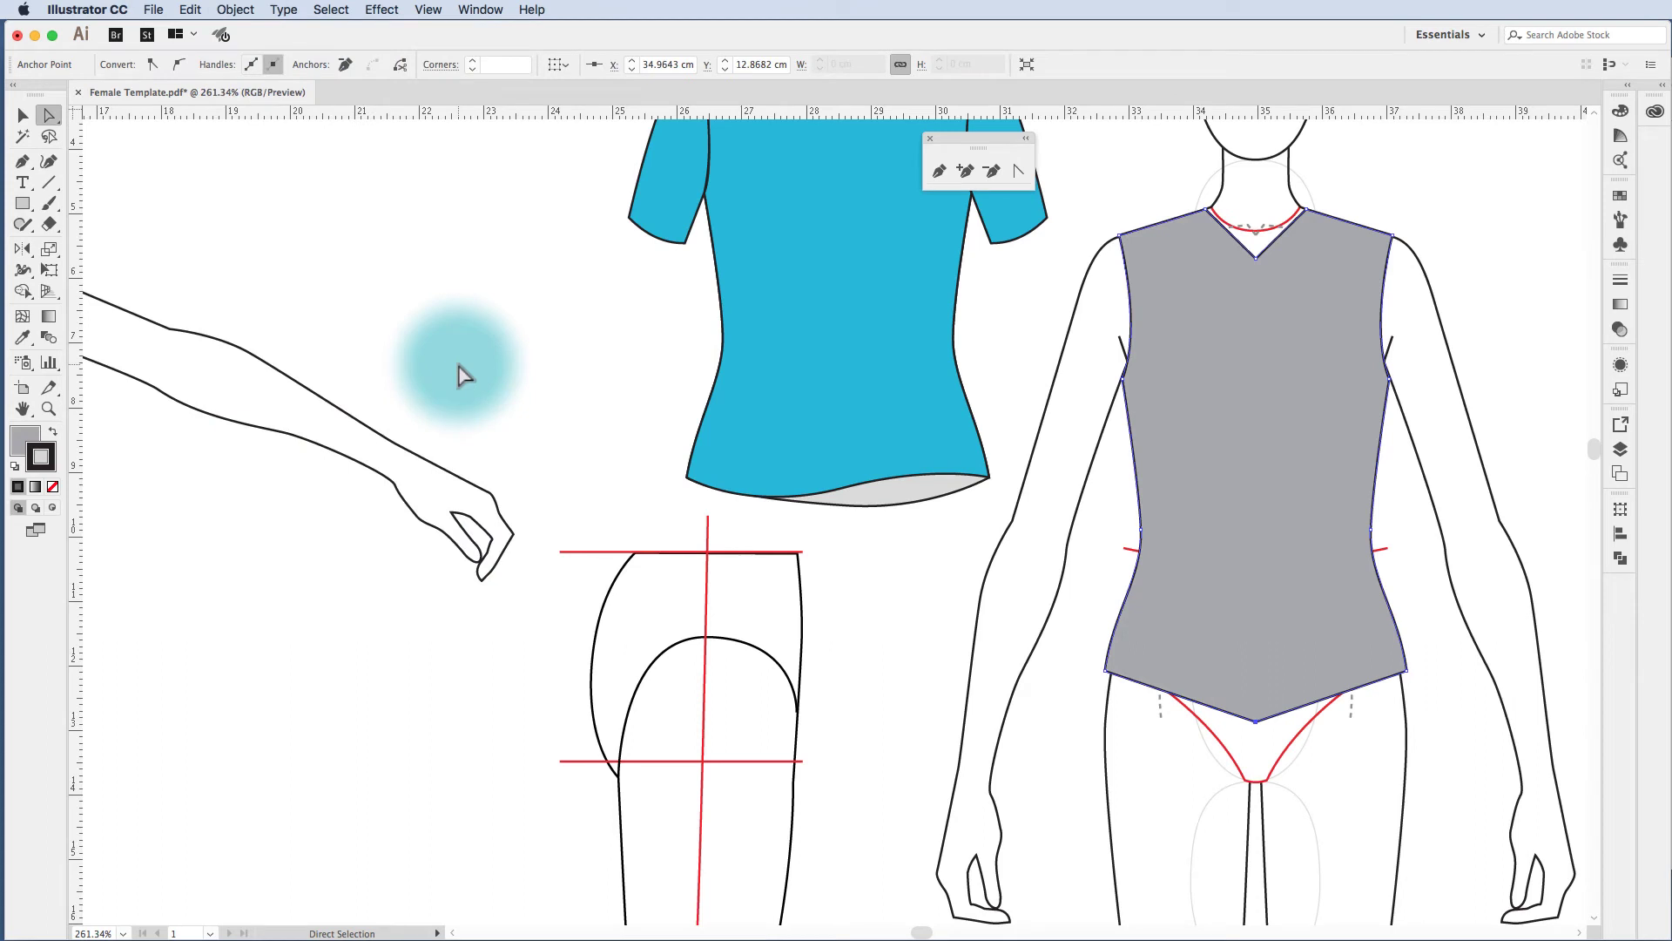
left_click(1016, 253)
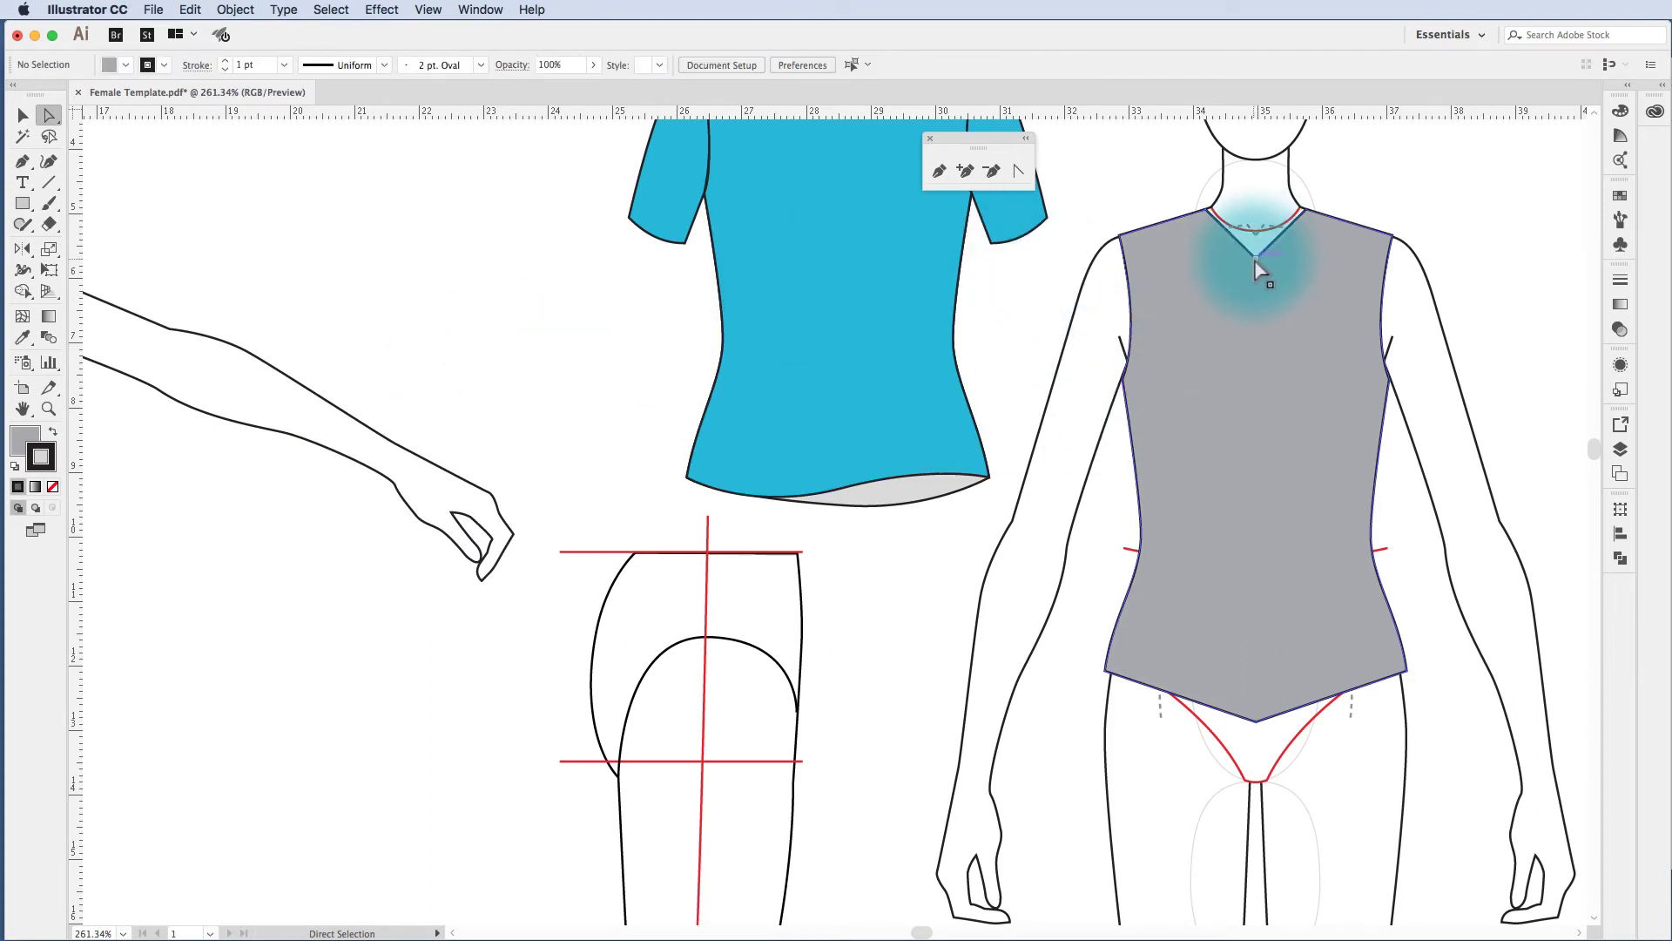
left_click_drag(1260, 243, 1238, 216)
left_click(1244, 216)
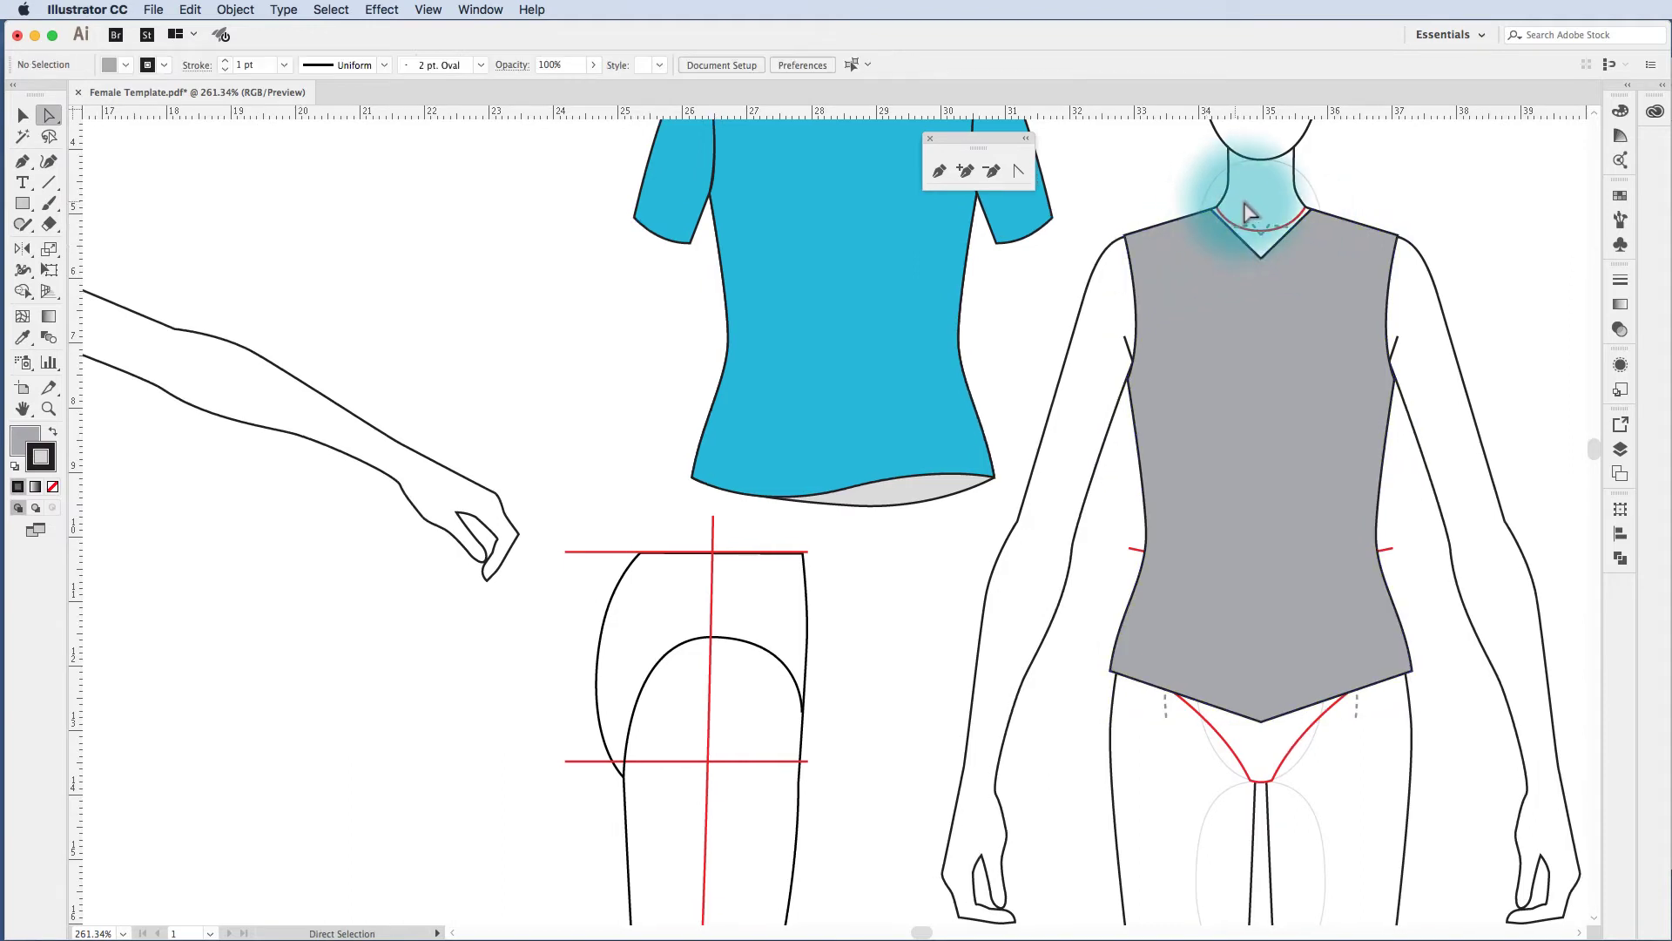
left_click_drag(1245, 209, 1277, 274)
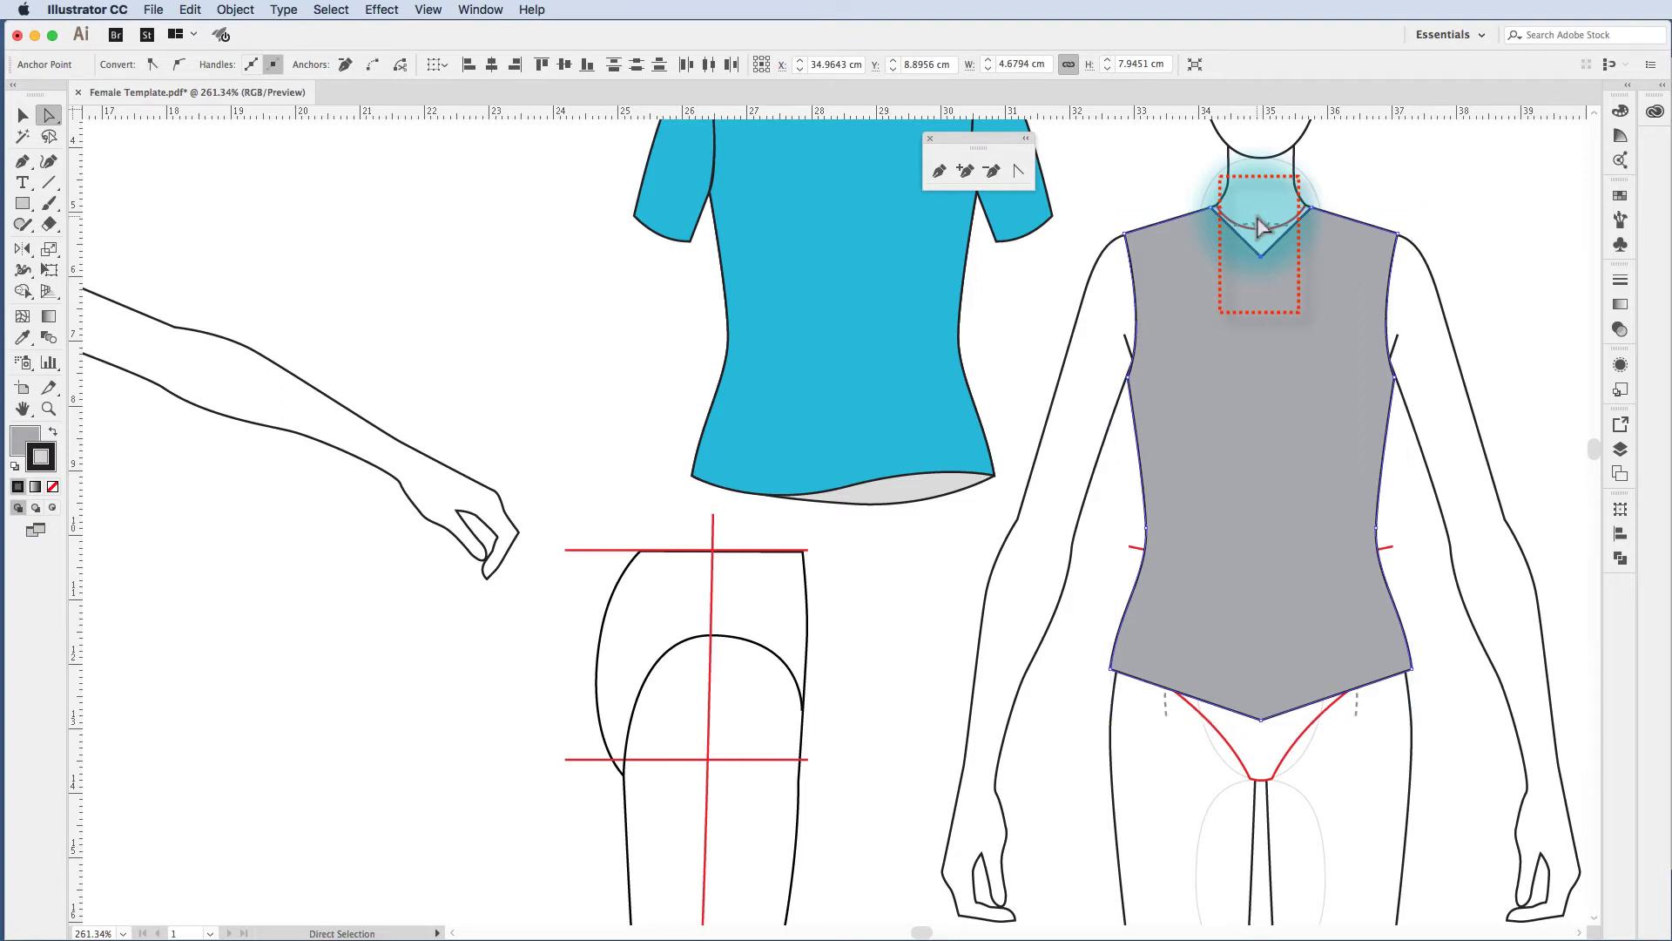
left_click(1261, 227)
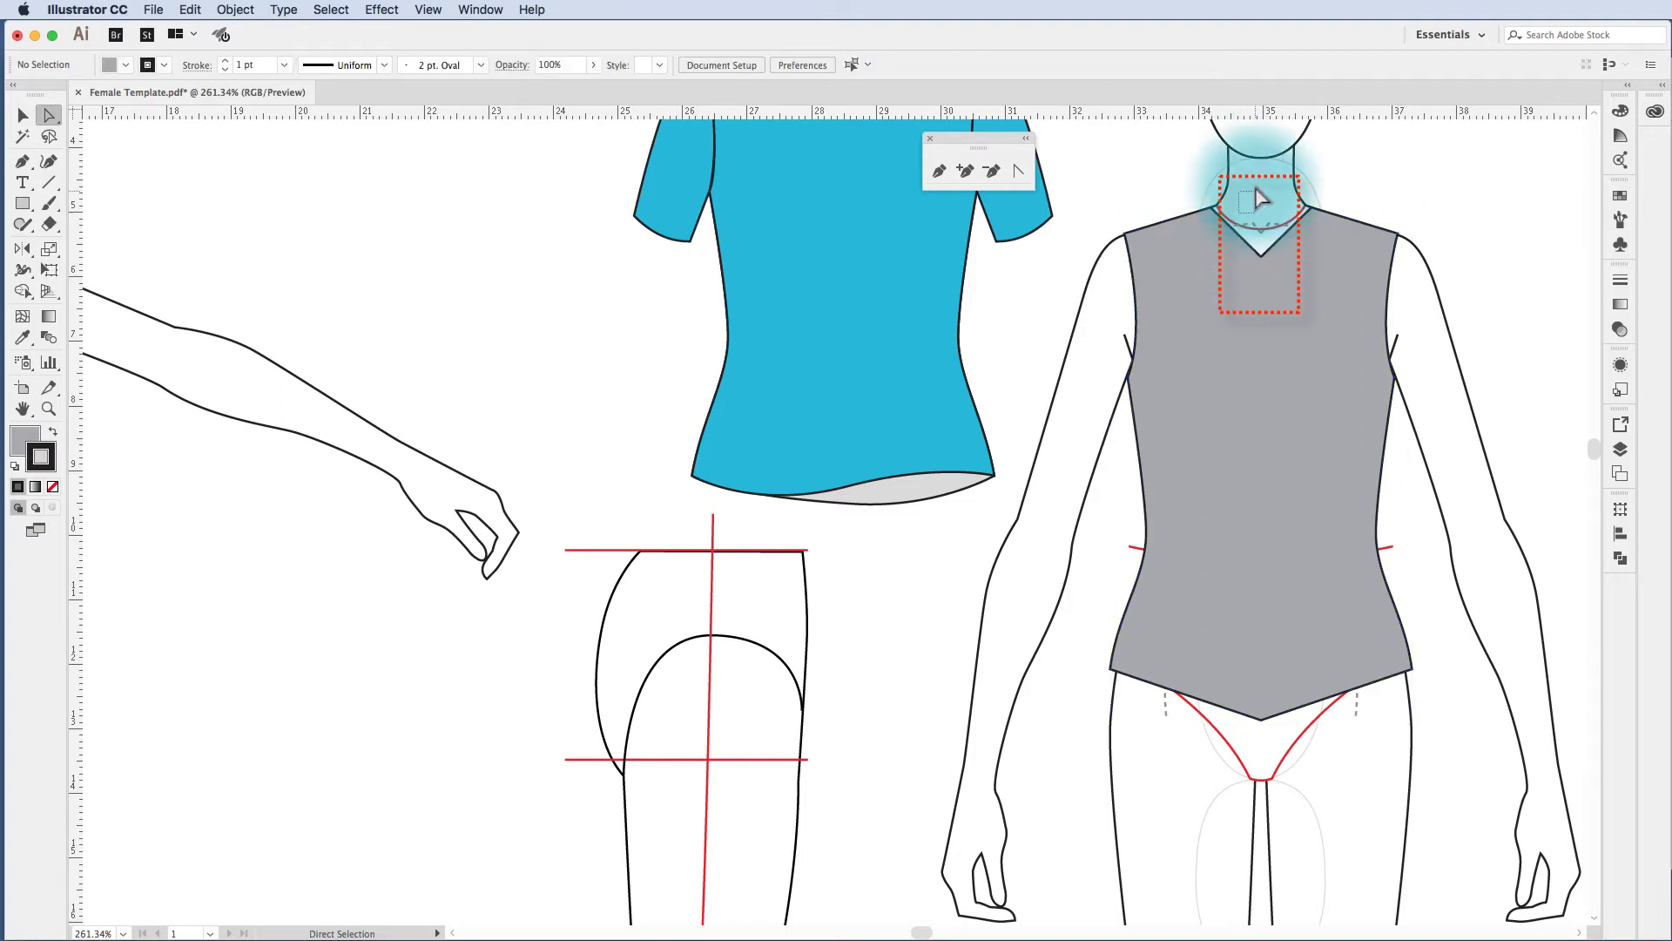
left_click_drag(1224, 150, 1277, 286)
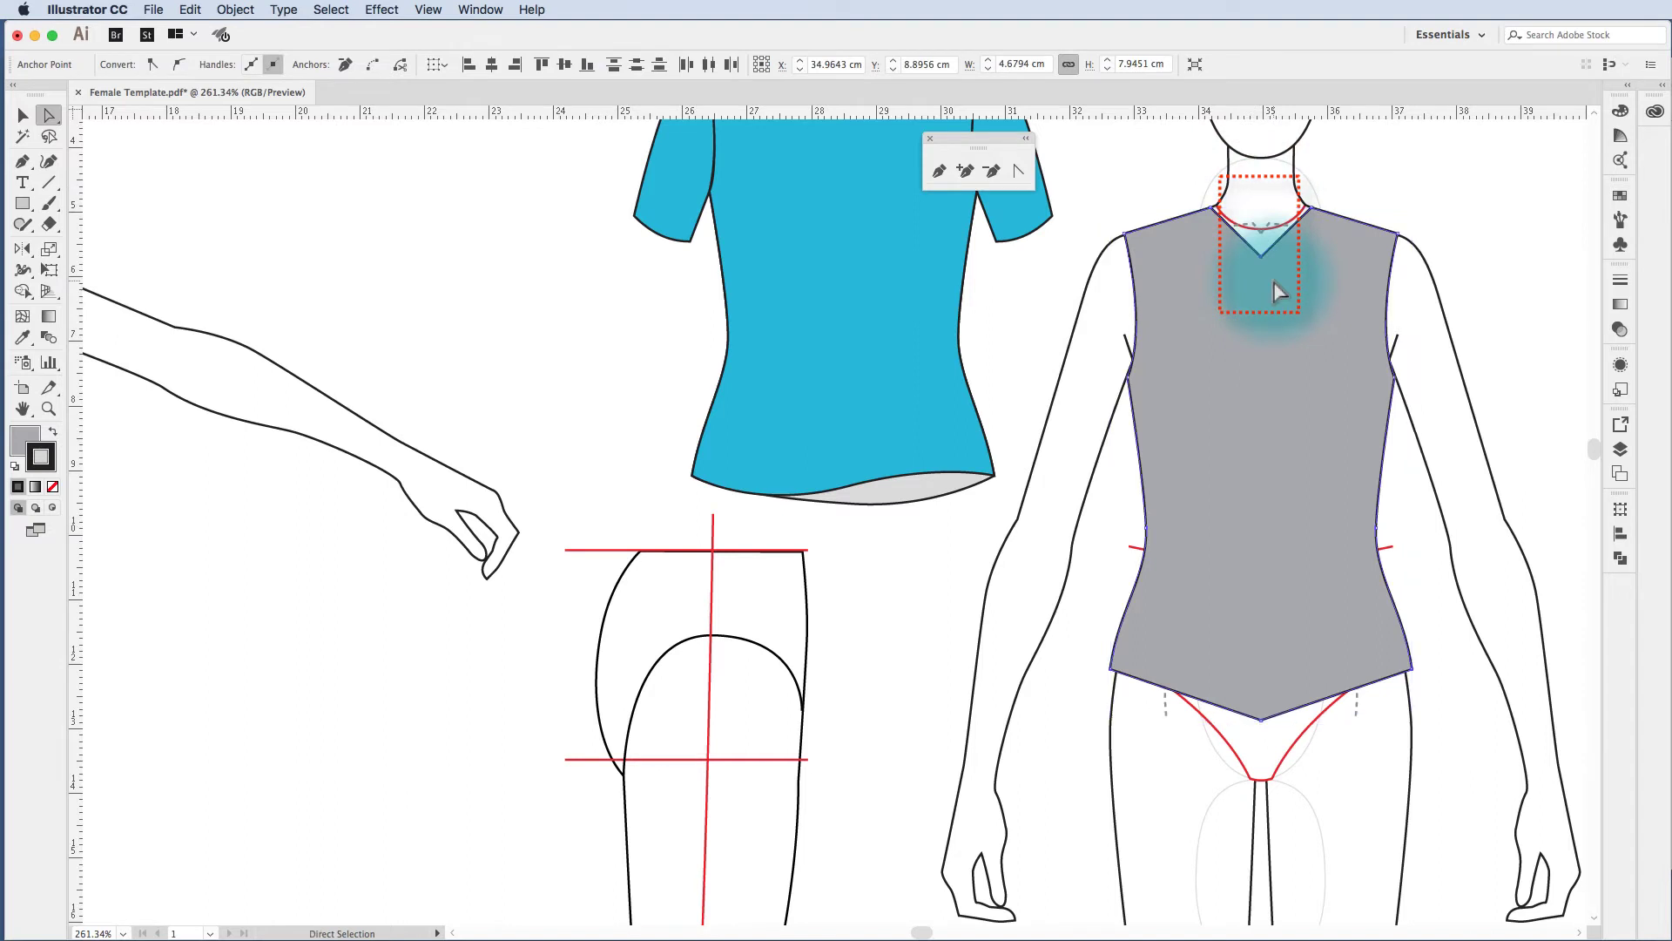
key("super")
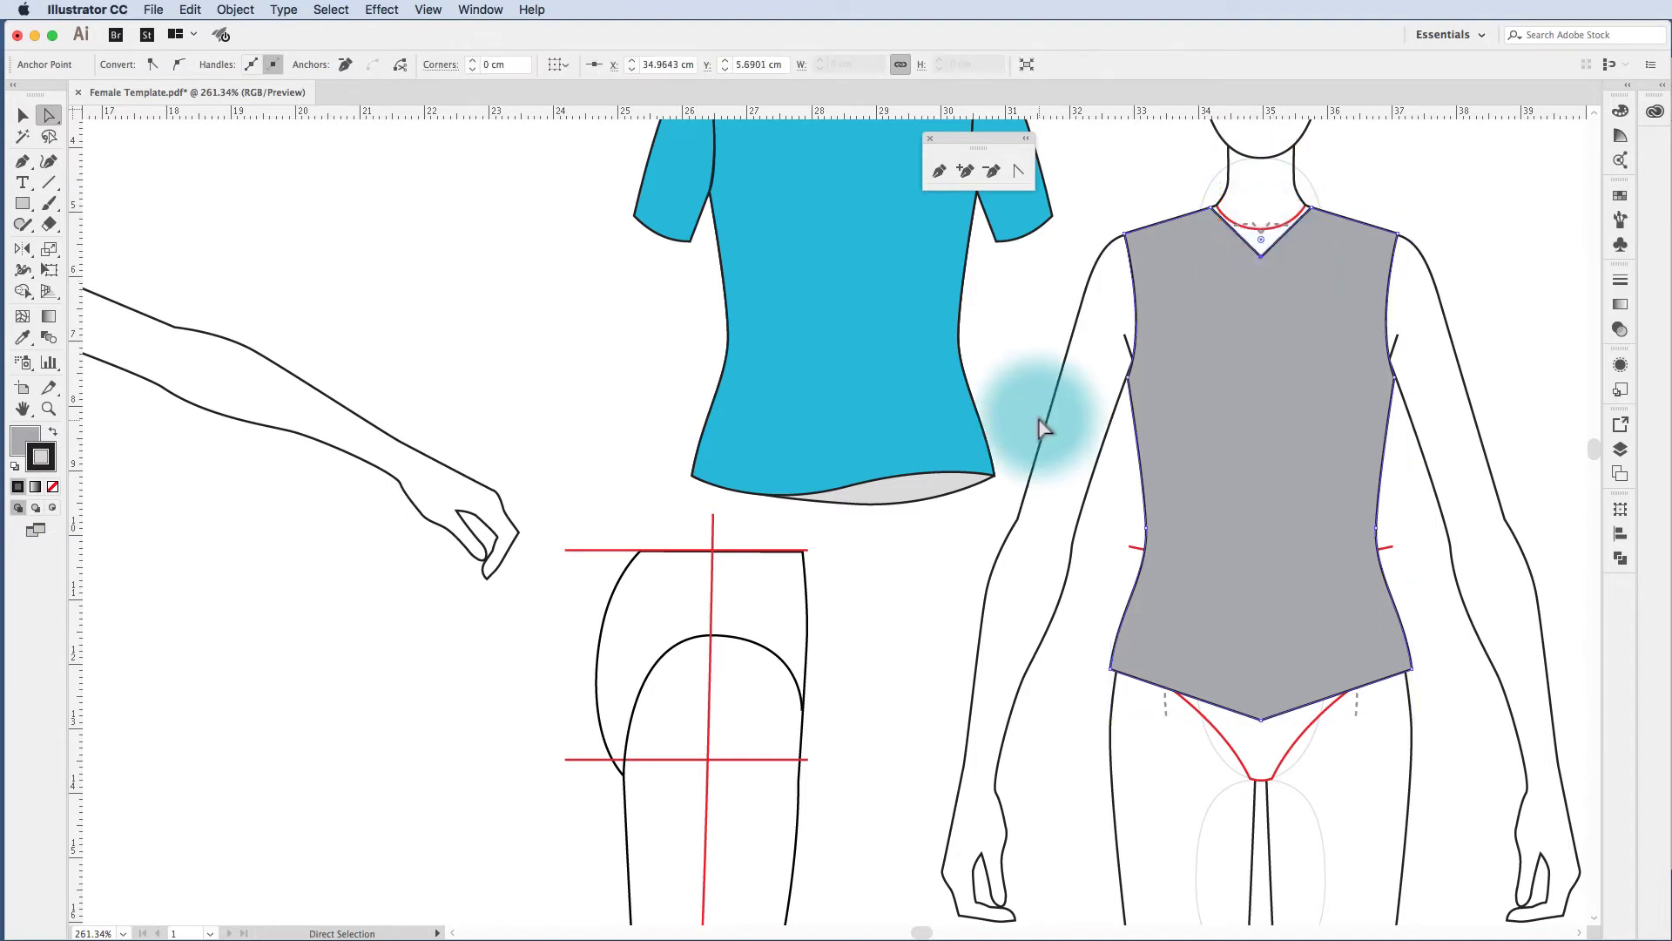
left_click(1032, 427)
left_click(1262, 256)
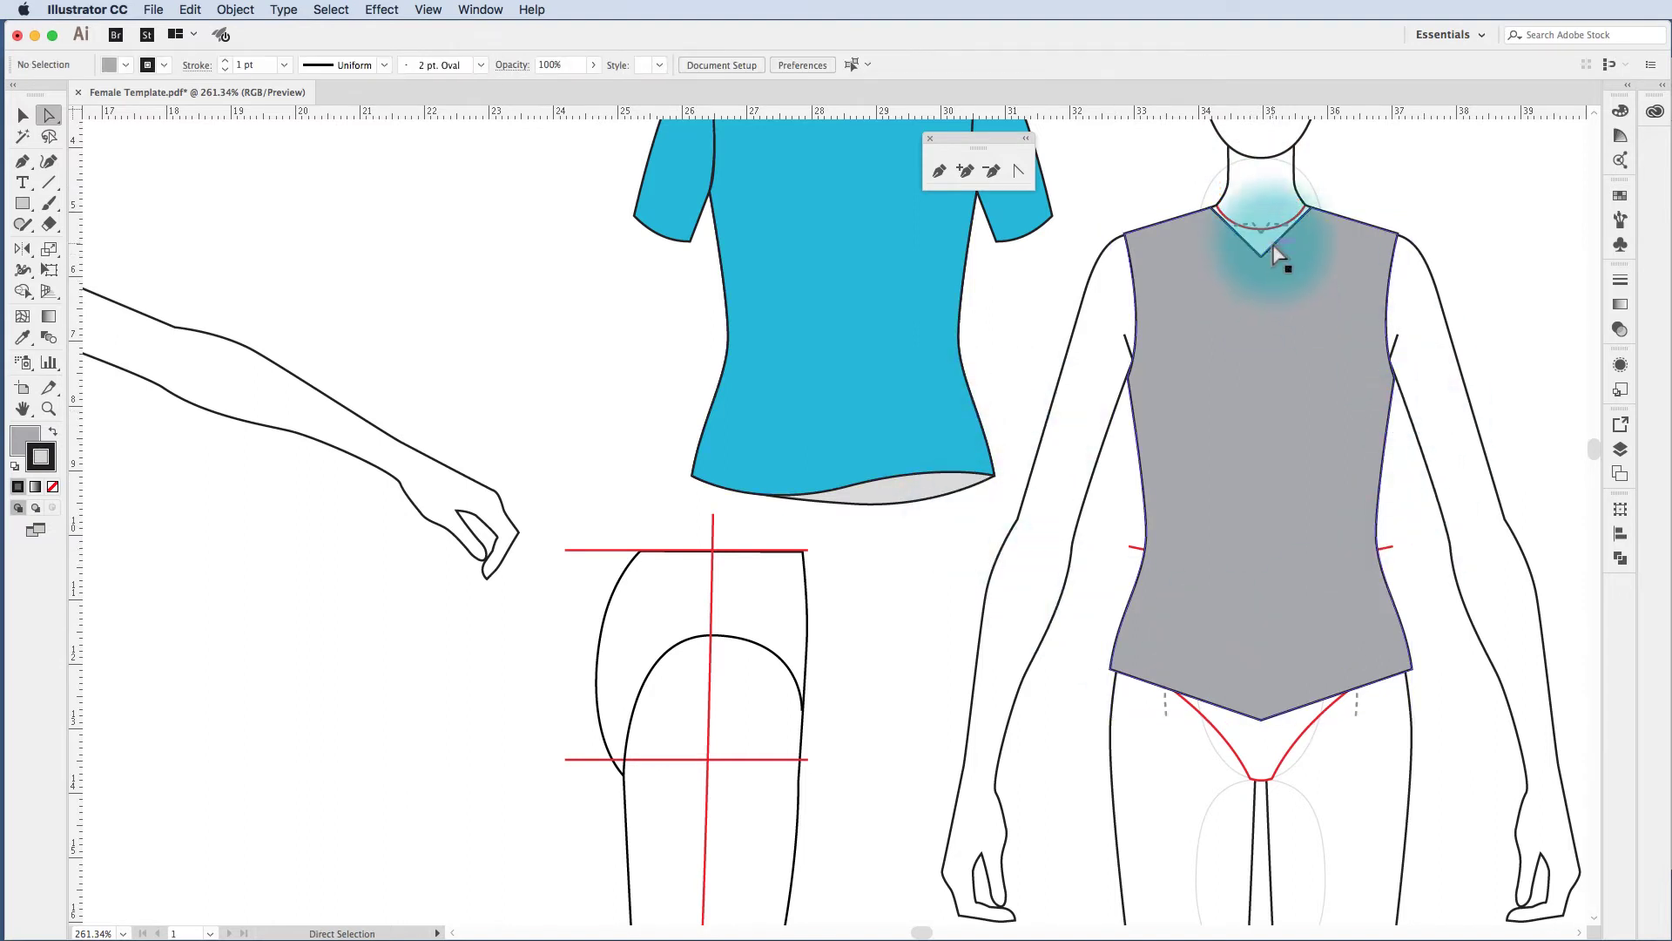
left_click_drag(1261, 260, 1257, 193)
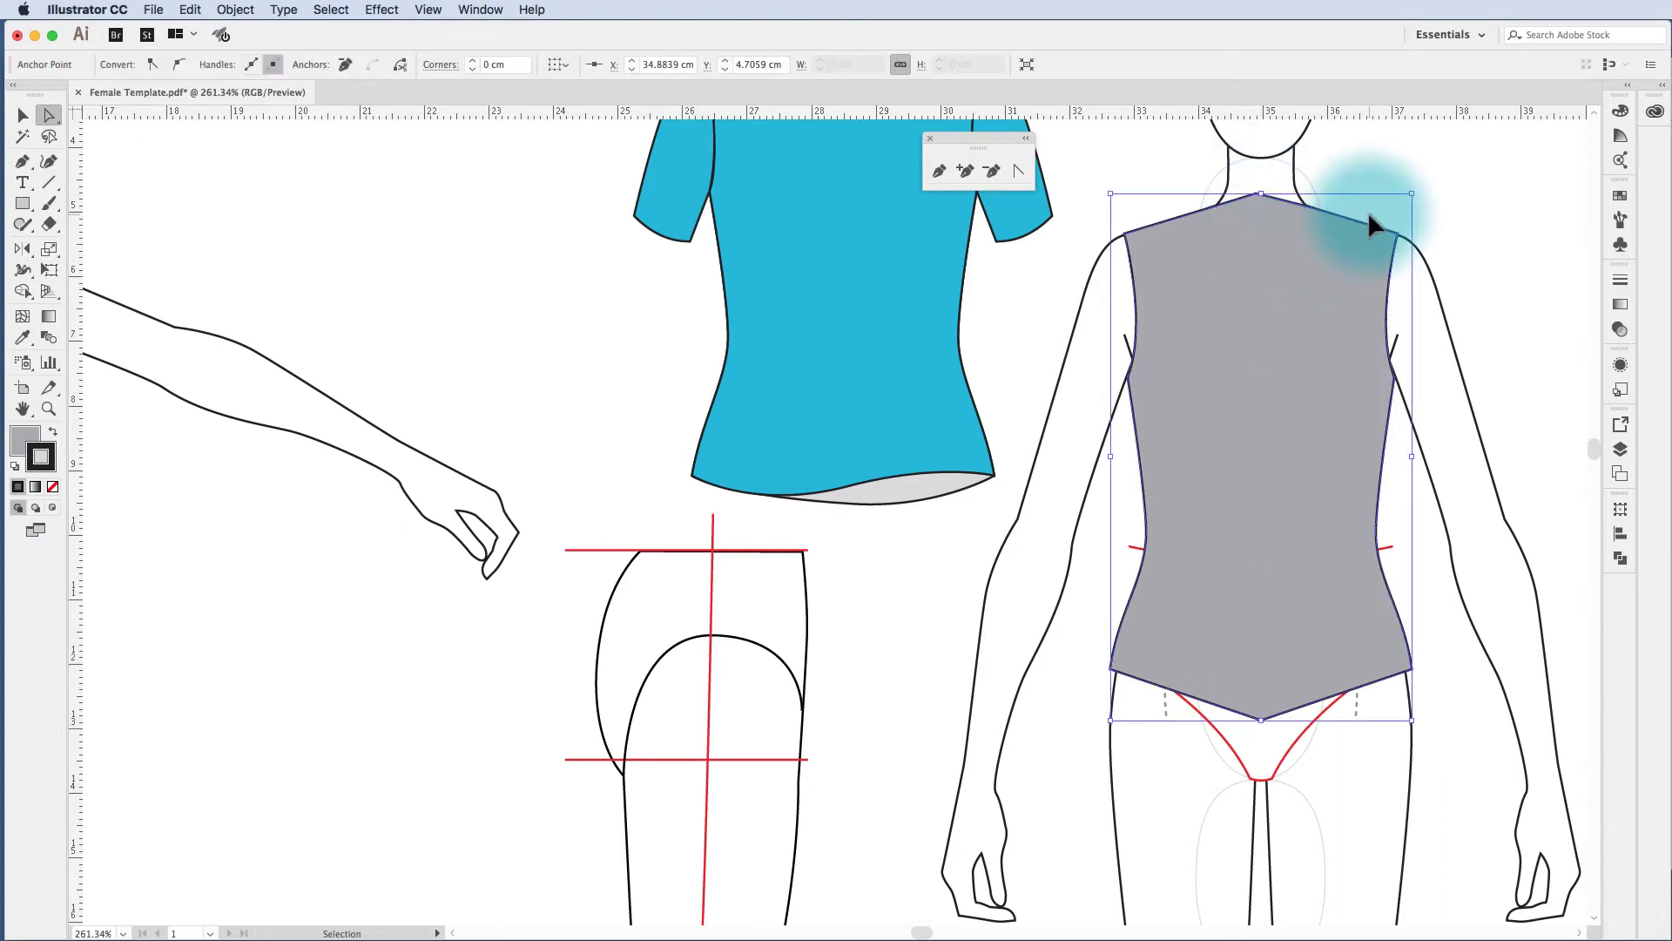
key("ctrl+z")
left_click(1262, 200)
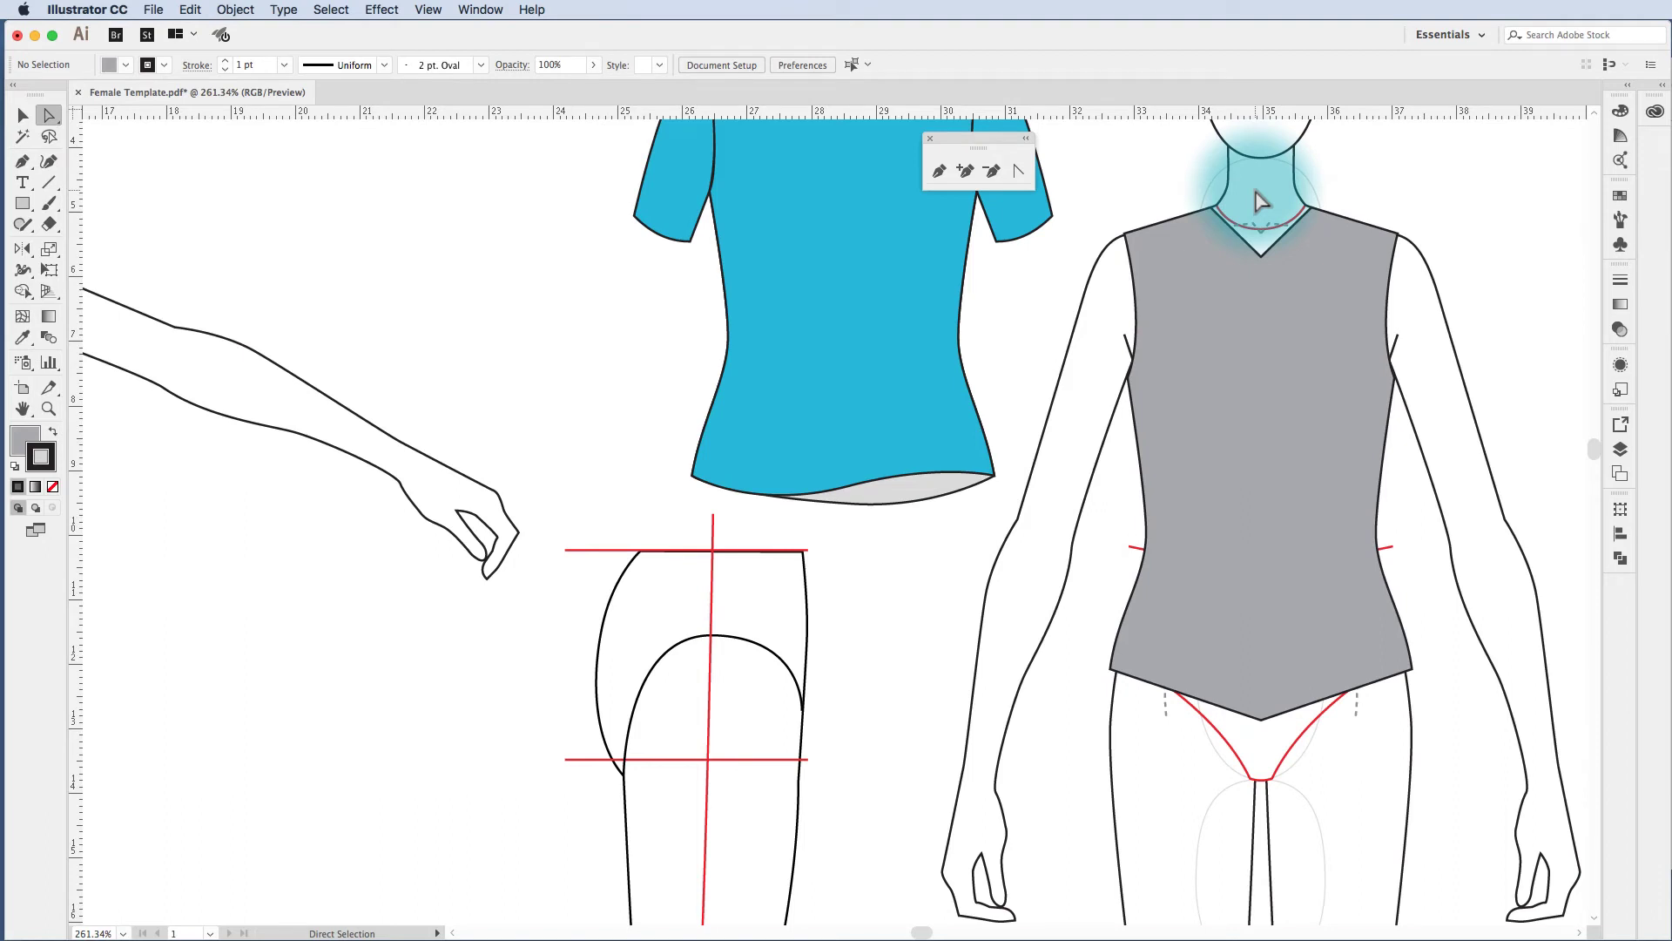
Pull curve handles out of the V-neck anchor to round it into a scoop neckline.
left_click(1019, 172)
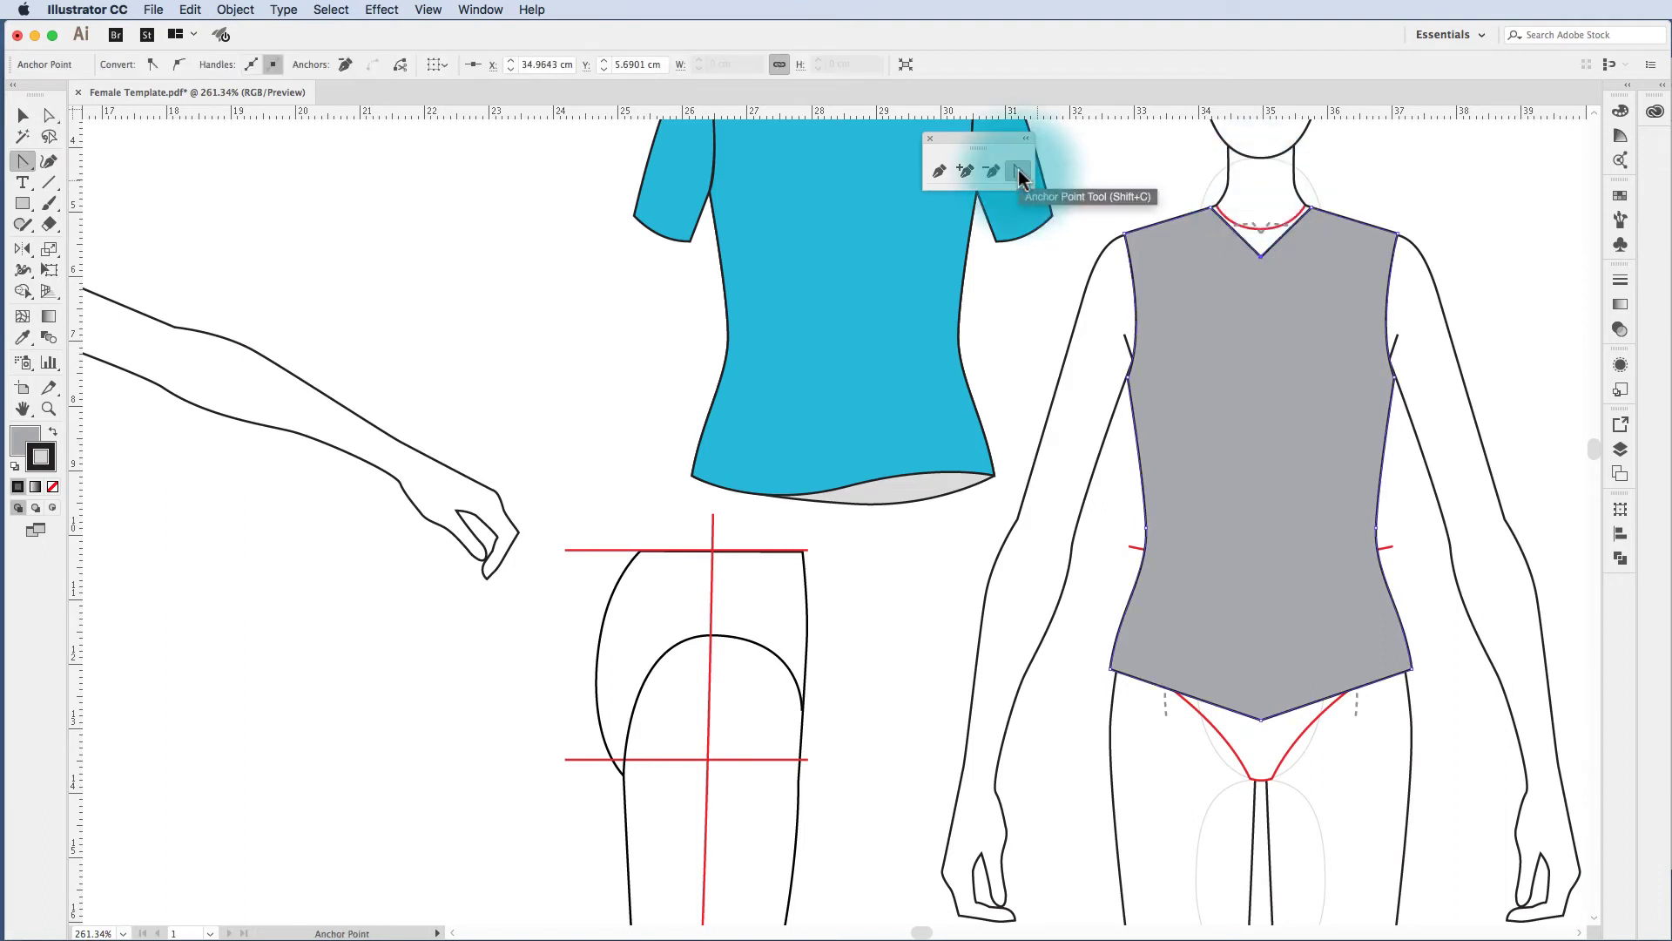
left_click(1263, 257)
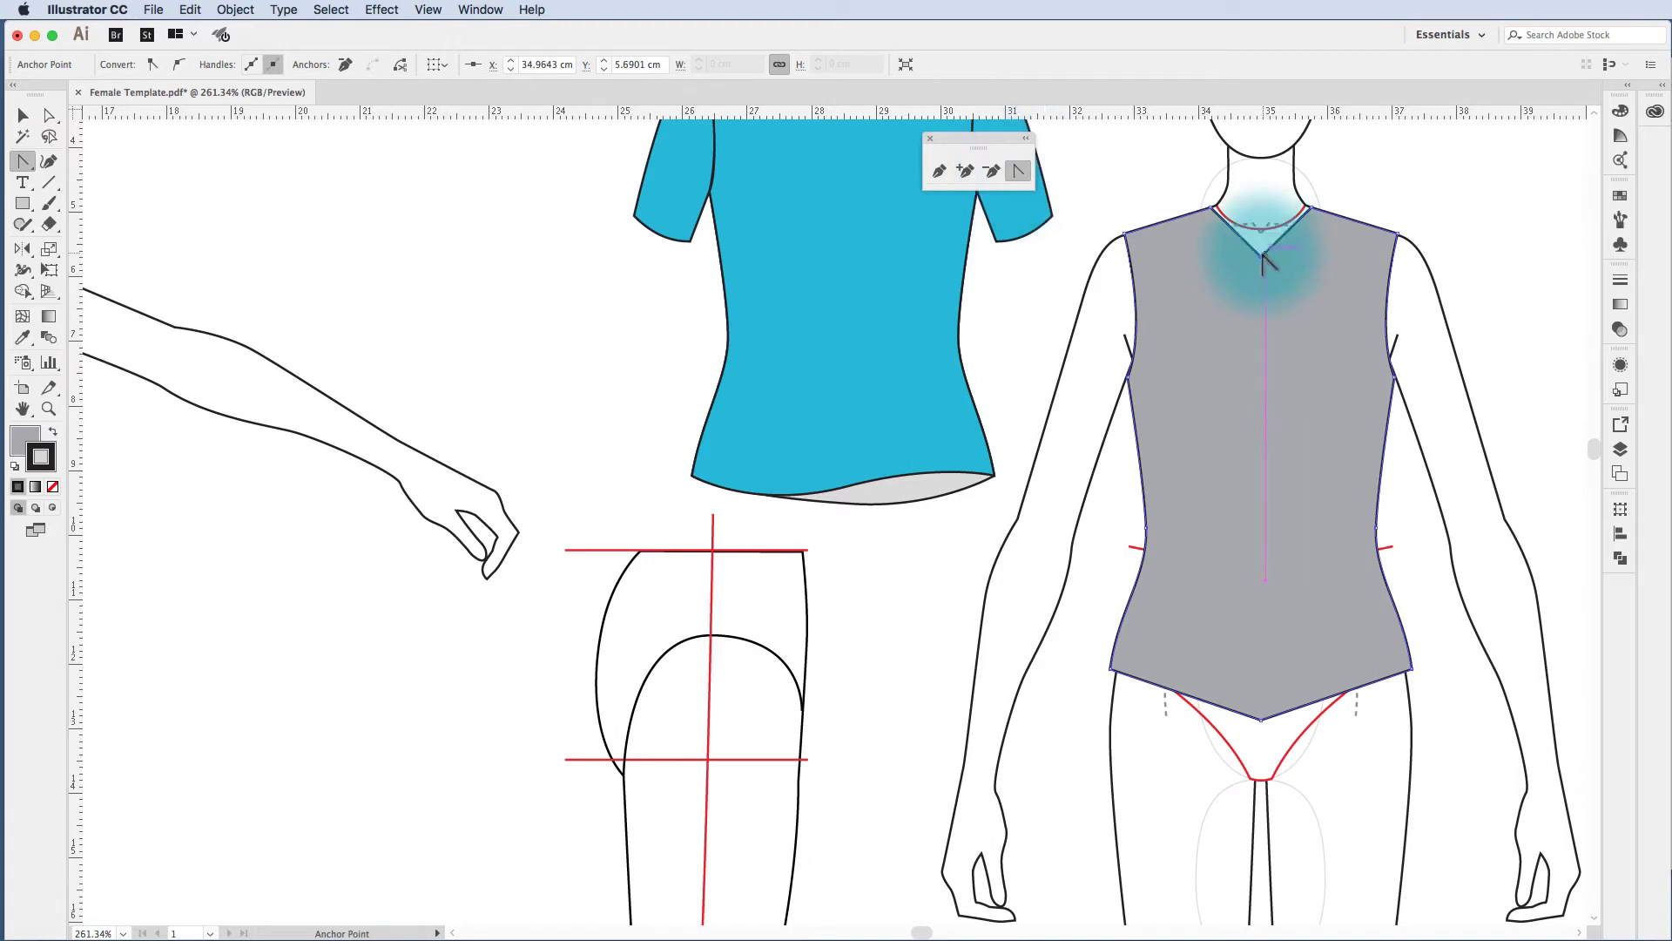
left_click_drag(1263, 261, 1310, 266)
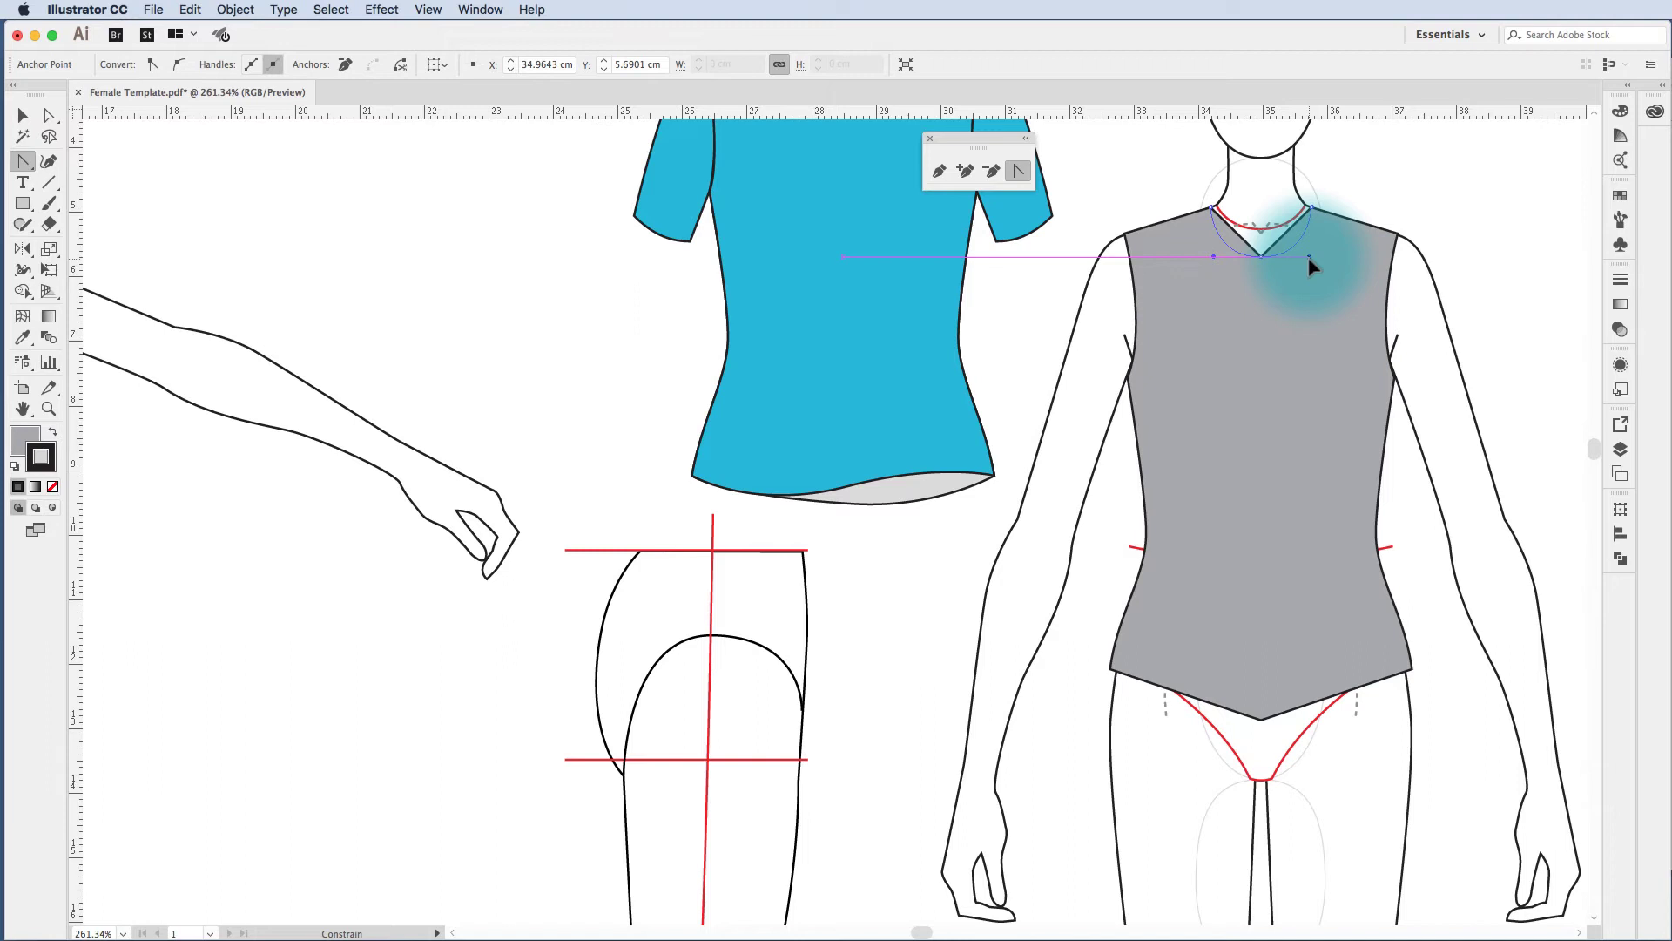
mouse_move(1309, 258)
left_mouse_down()
mouse_move(1306, 223)
mouse_move(1303, 270)
mouse_move(1274, 217)
mouse_move(1311, 272)
left_mouse_up()
left_click_drag(1310, 271, 1310, 271)
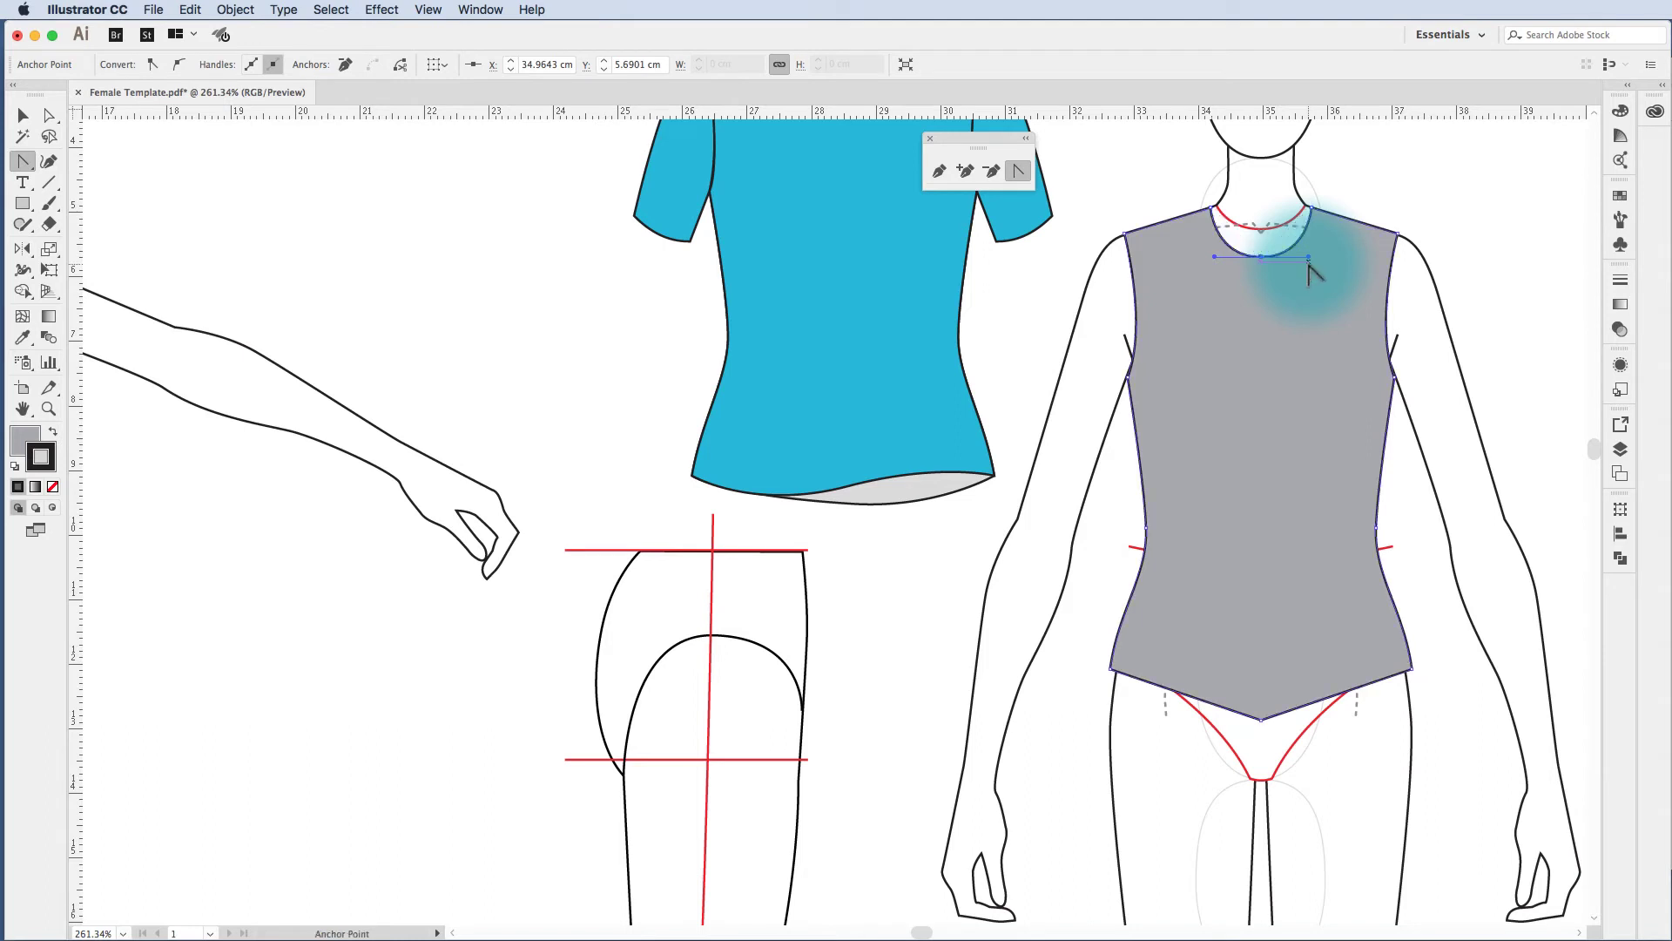
Convert the pointed bottom anchor into a smoothly curved hem.
left_click(1261, 719)
key("v")
left_click(1295, 338)
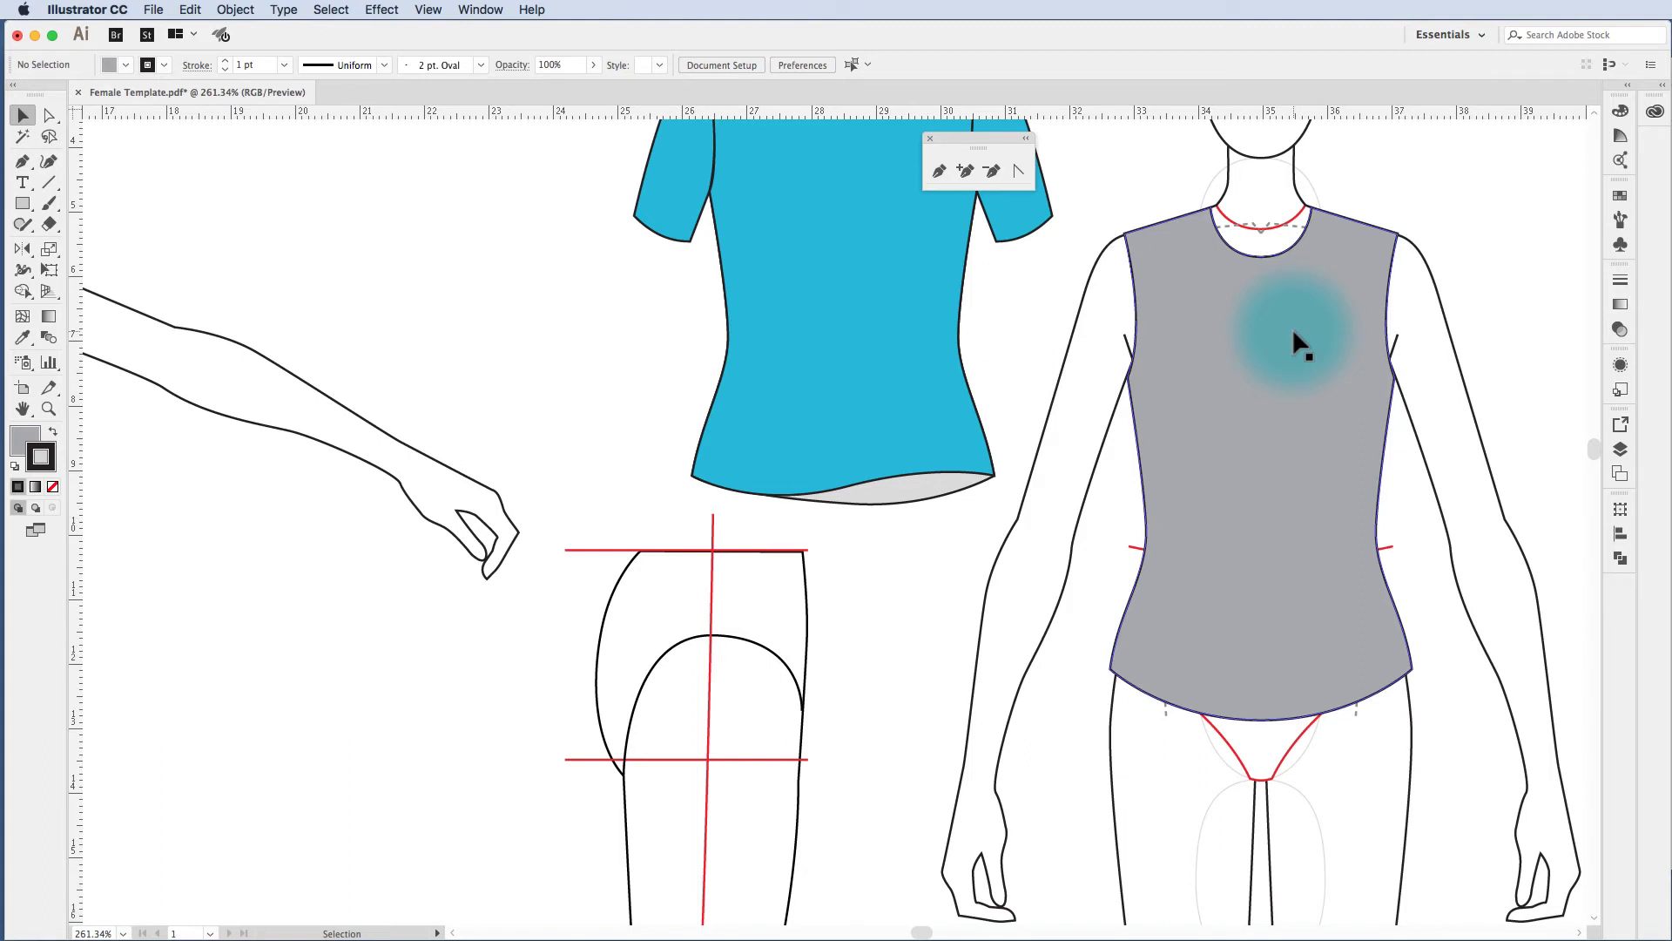
Draw a closed sleeve shape from the armhole up to the bodice's left shoulder.
left_click(1179, 296)
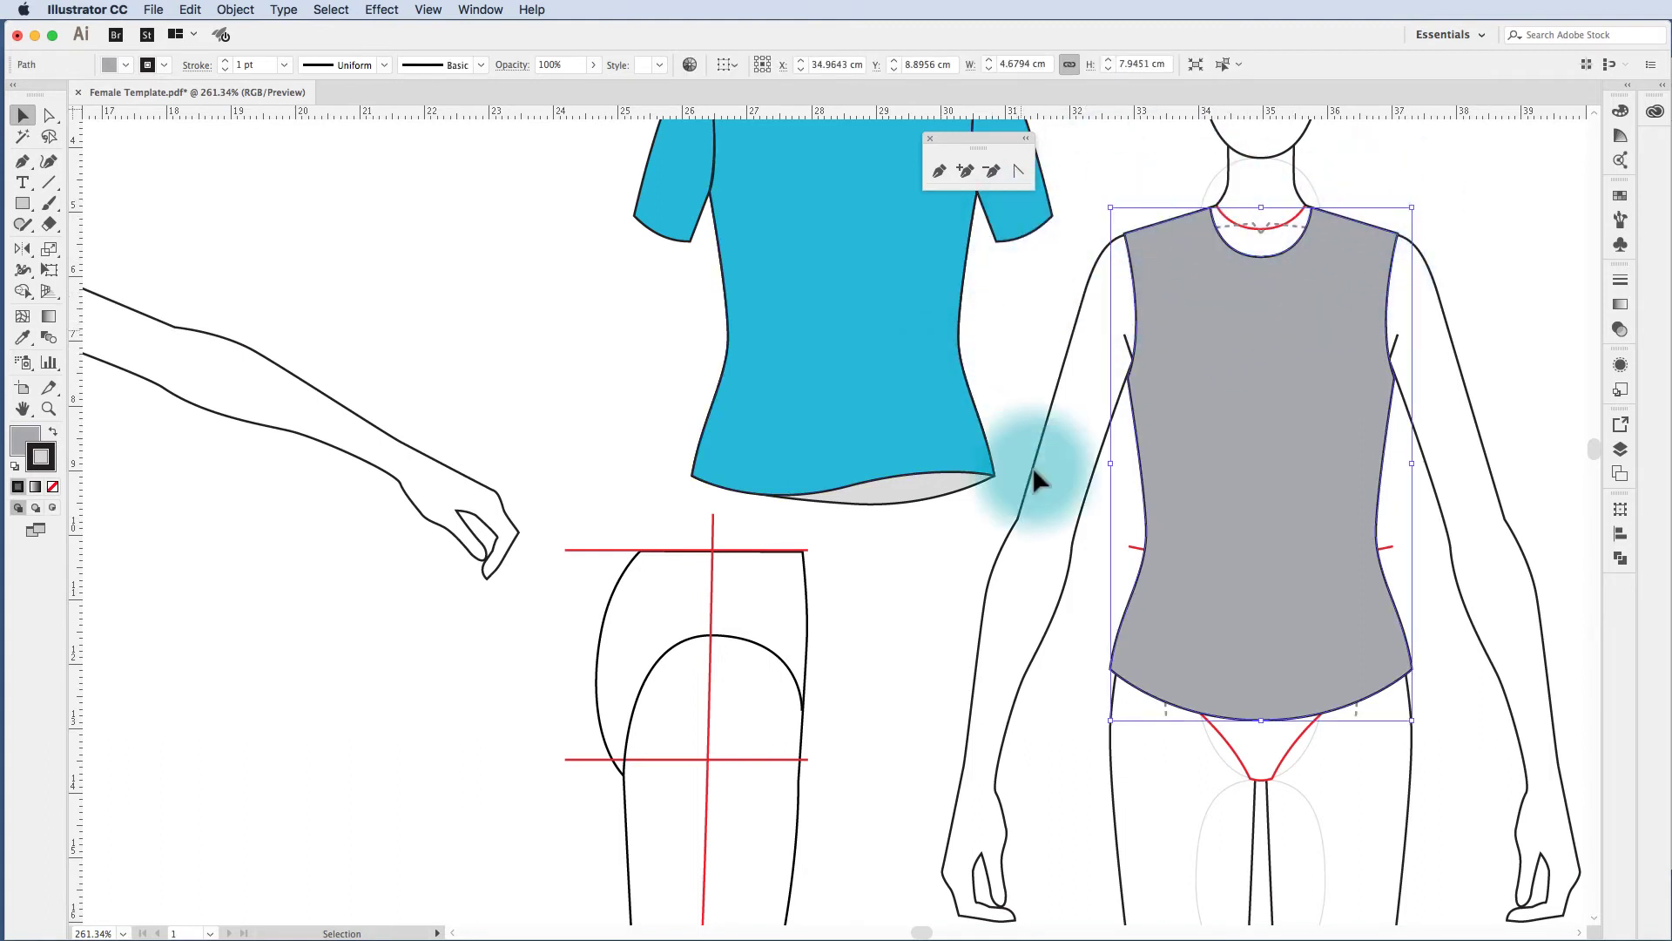
left_click(1022, 380)
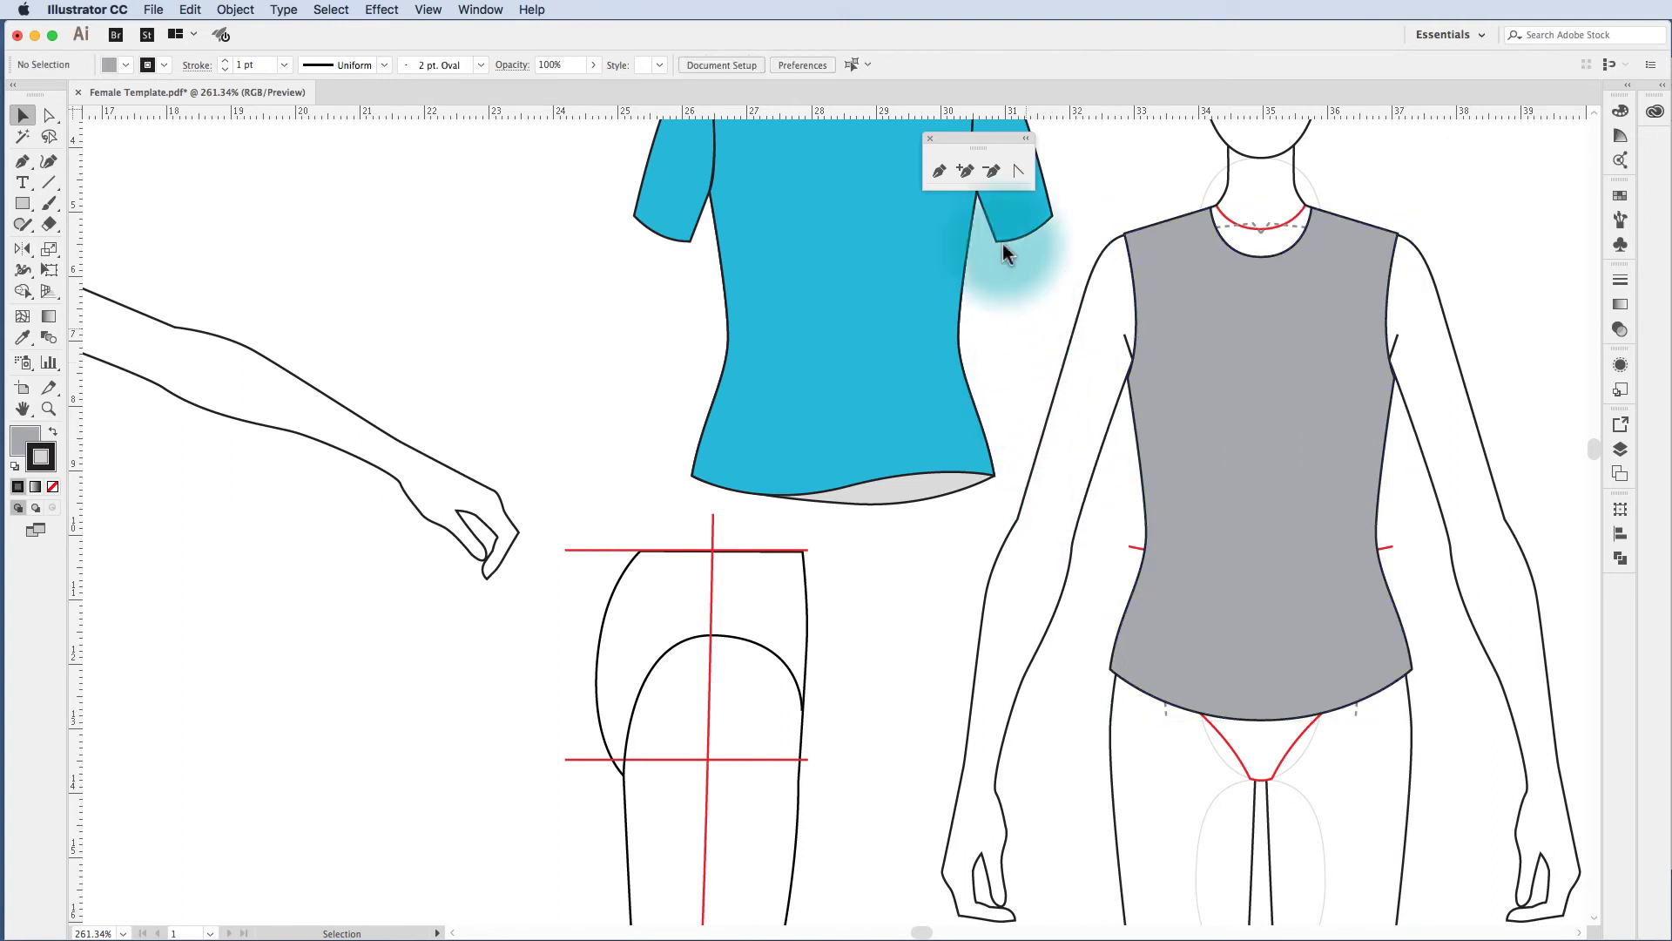
left_click(939, 171)
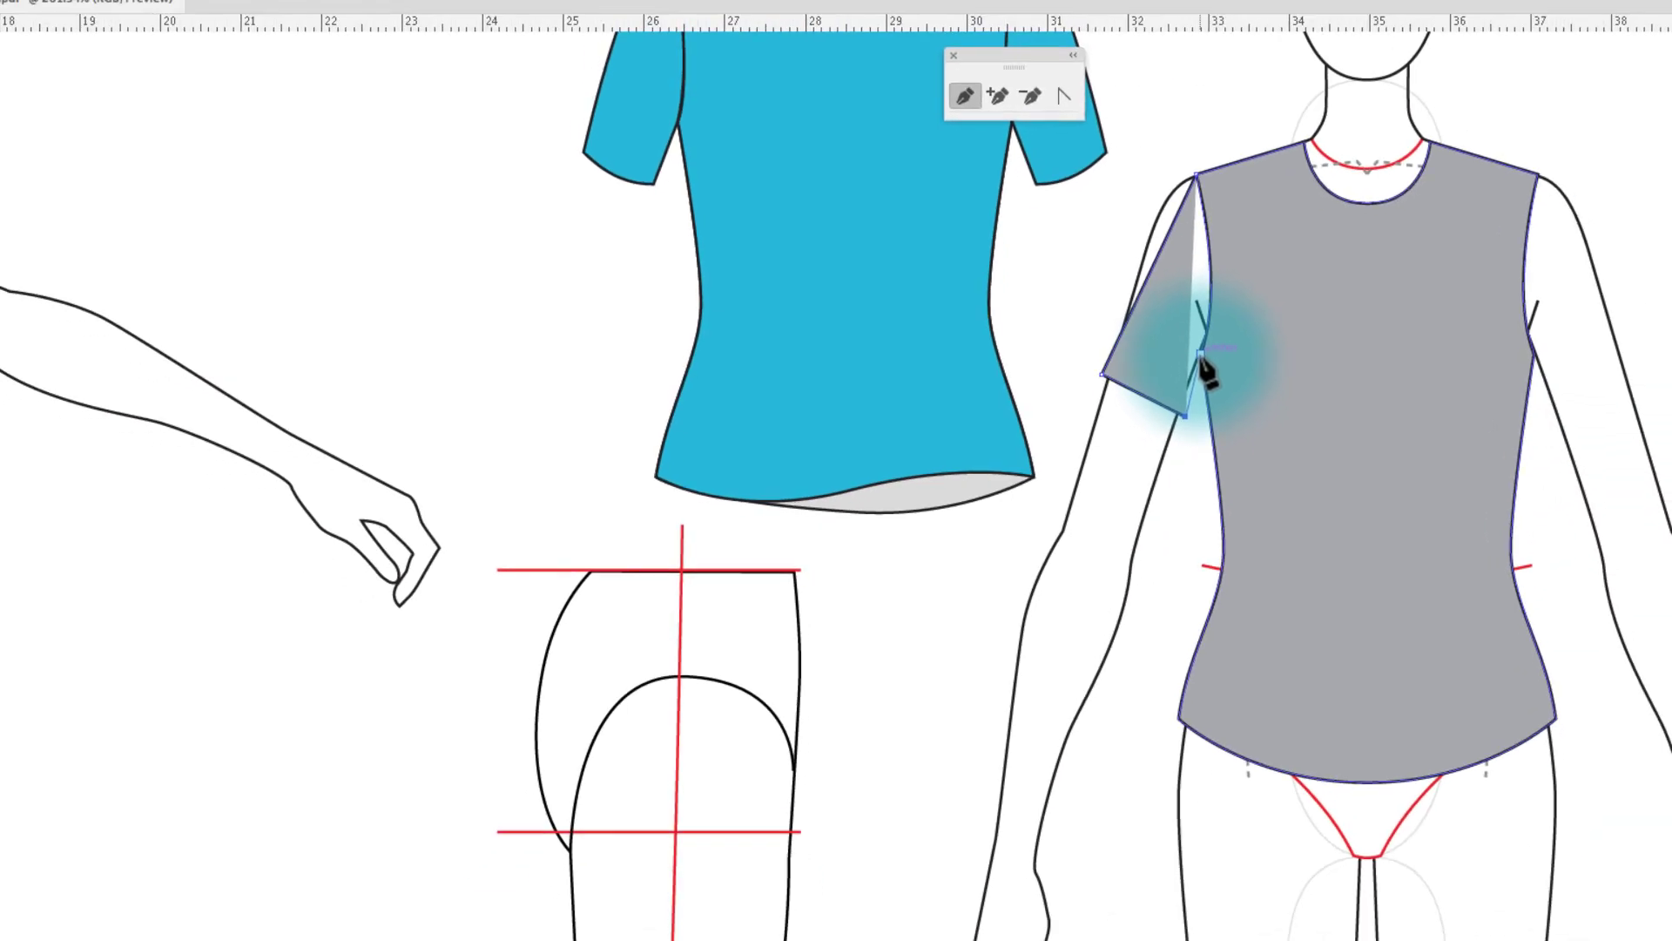
left_click(1201, 353)
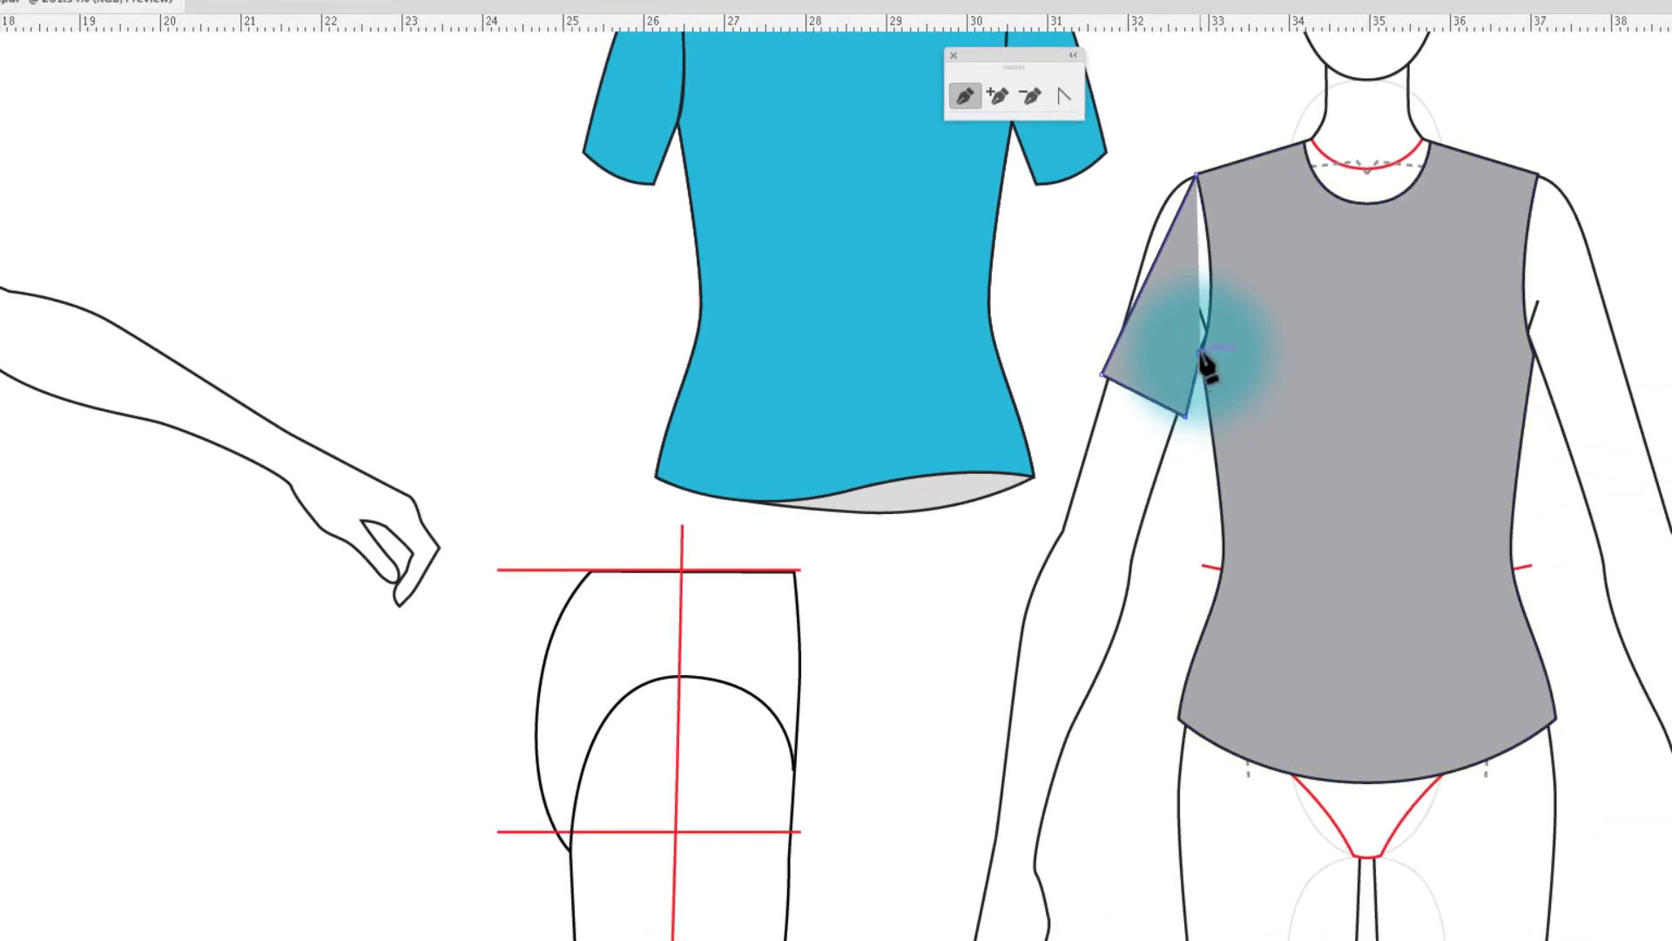
left_click(1196, 175)
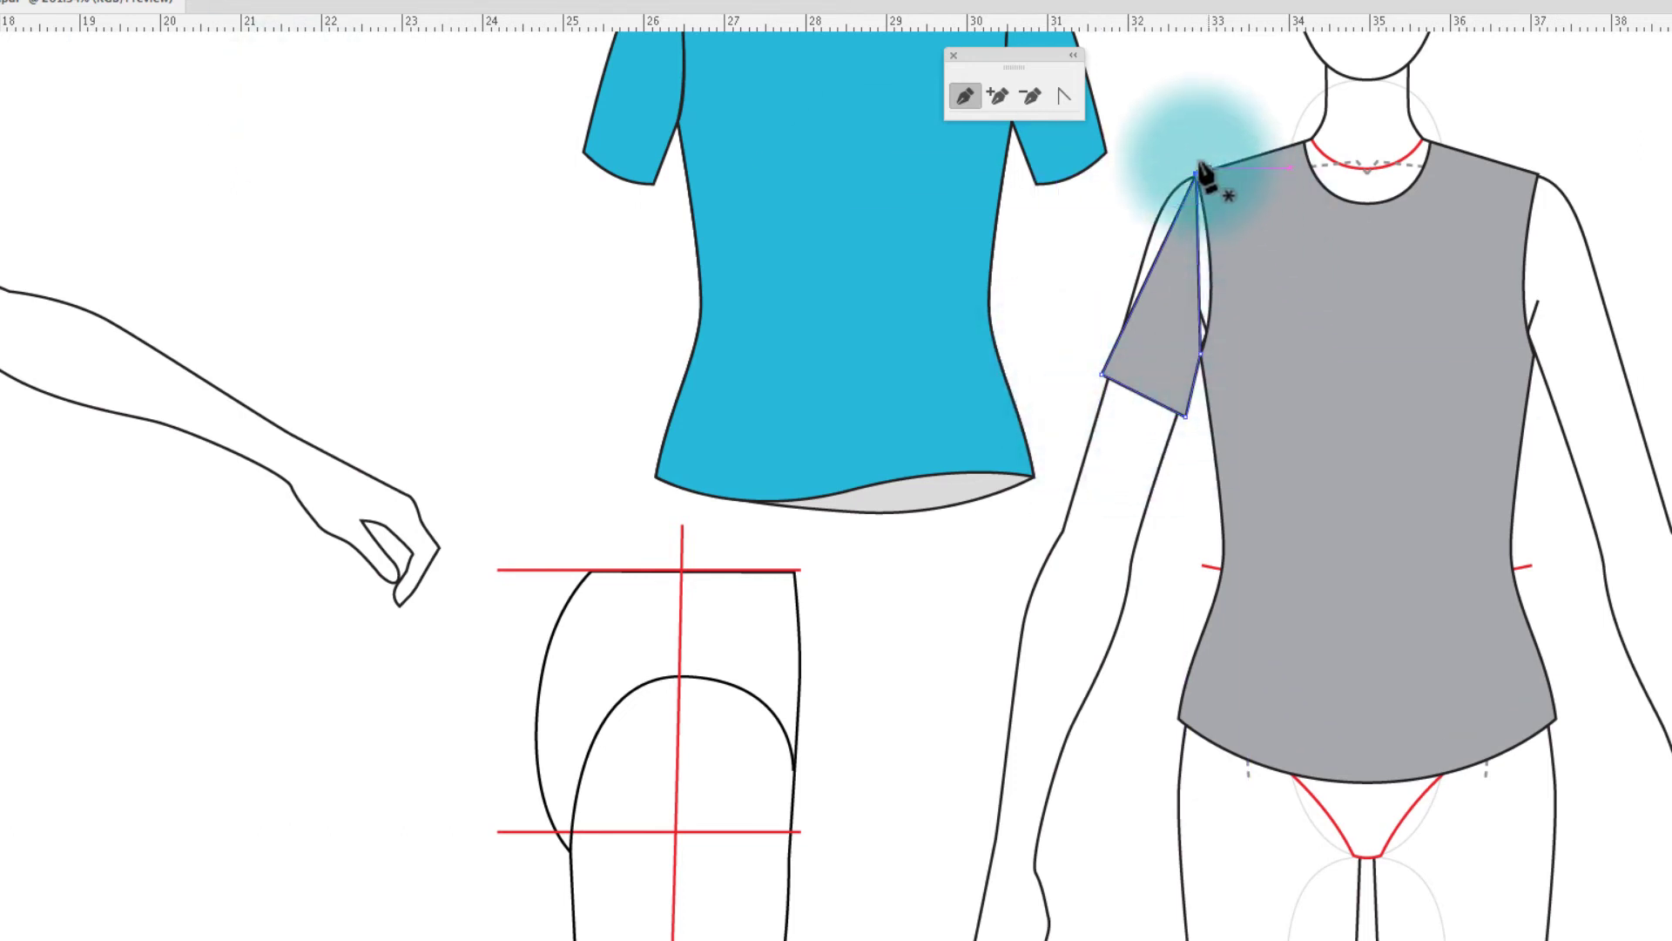
Bend the sleeve's outer, lower and seam edges into smooth curves.
left_click(1065, 95)
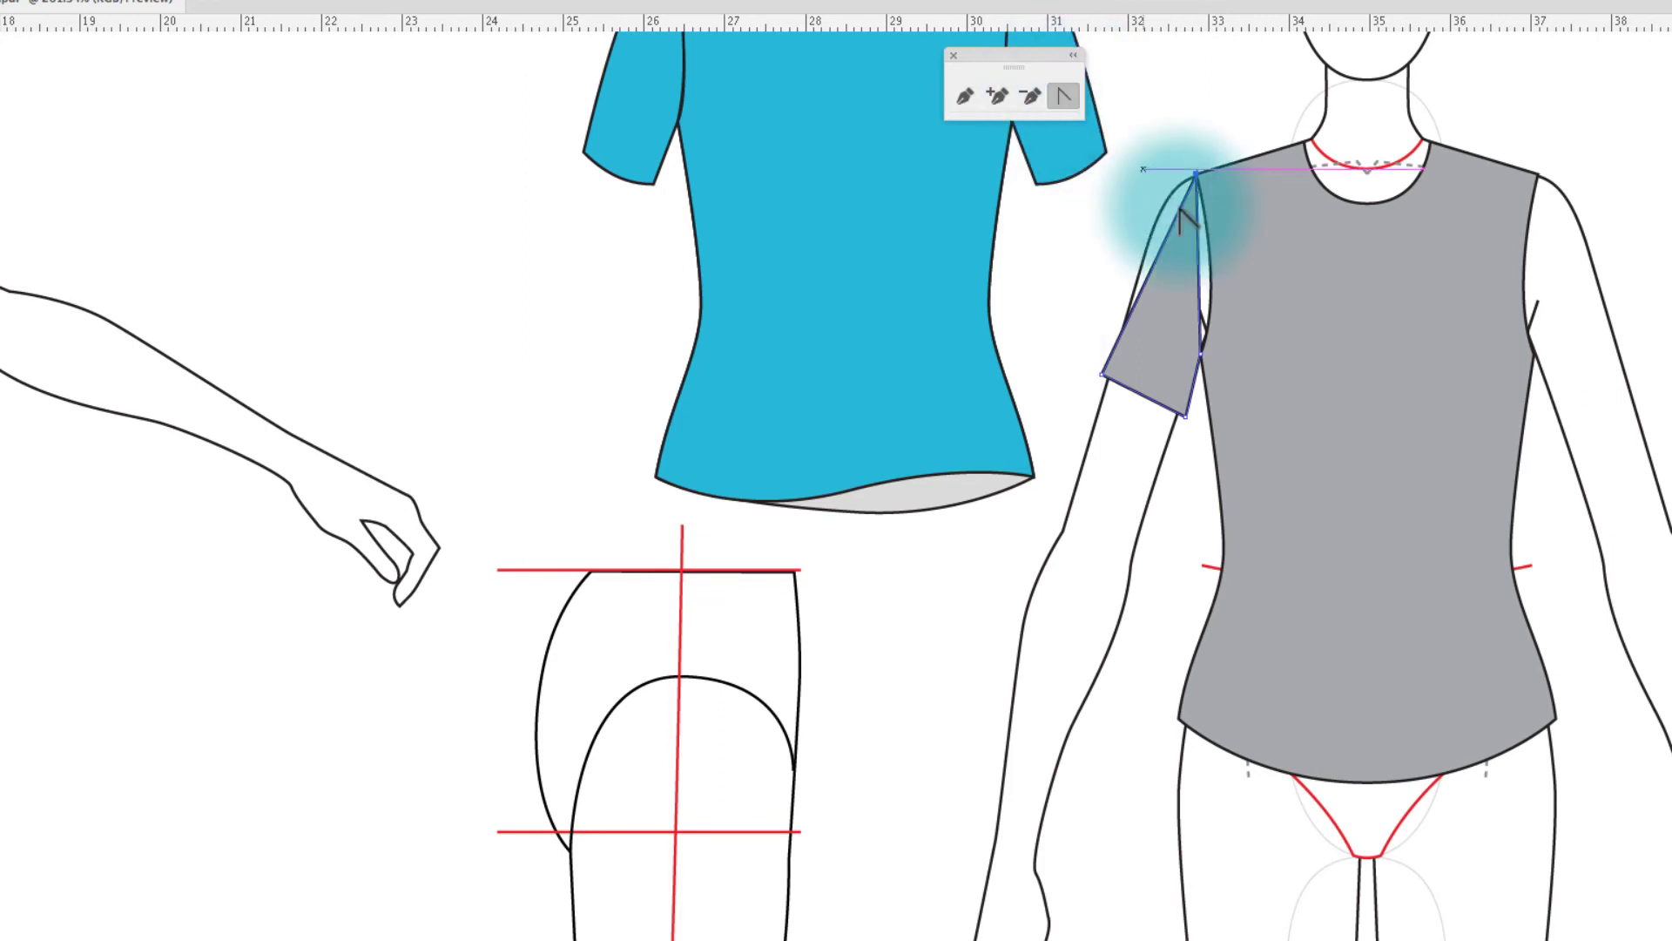
left_click_drag(1164, 242, 1159, 223)
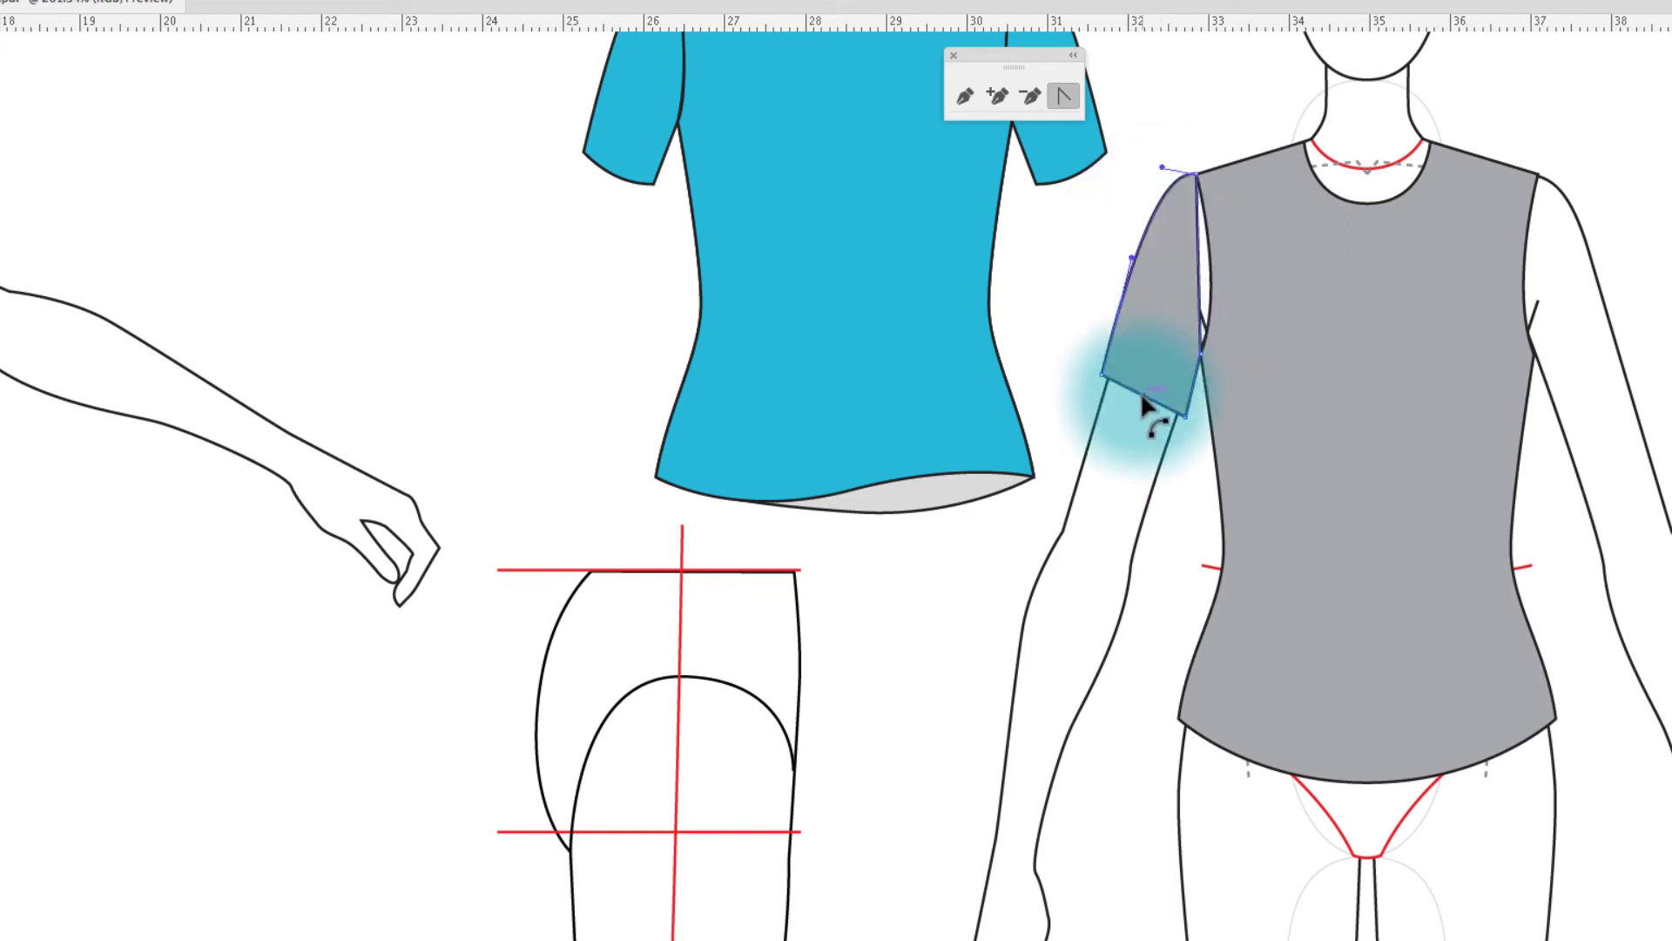
left_click_drag(1144, 403, 1141, 410)
key("z")
left_click_drag(1127, 161, 1343, 425)
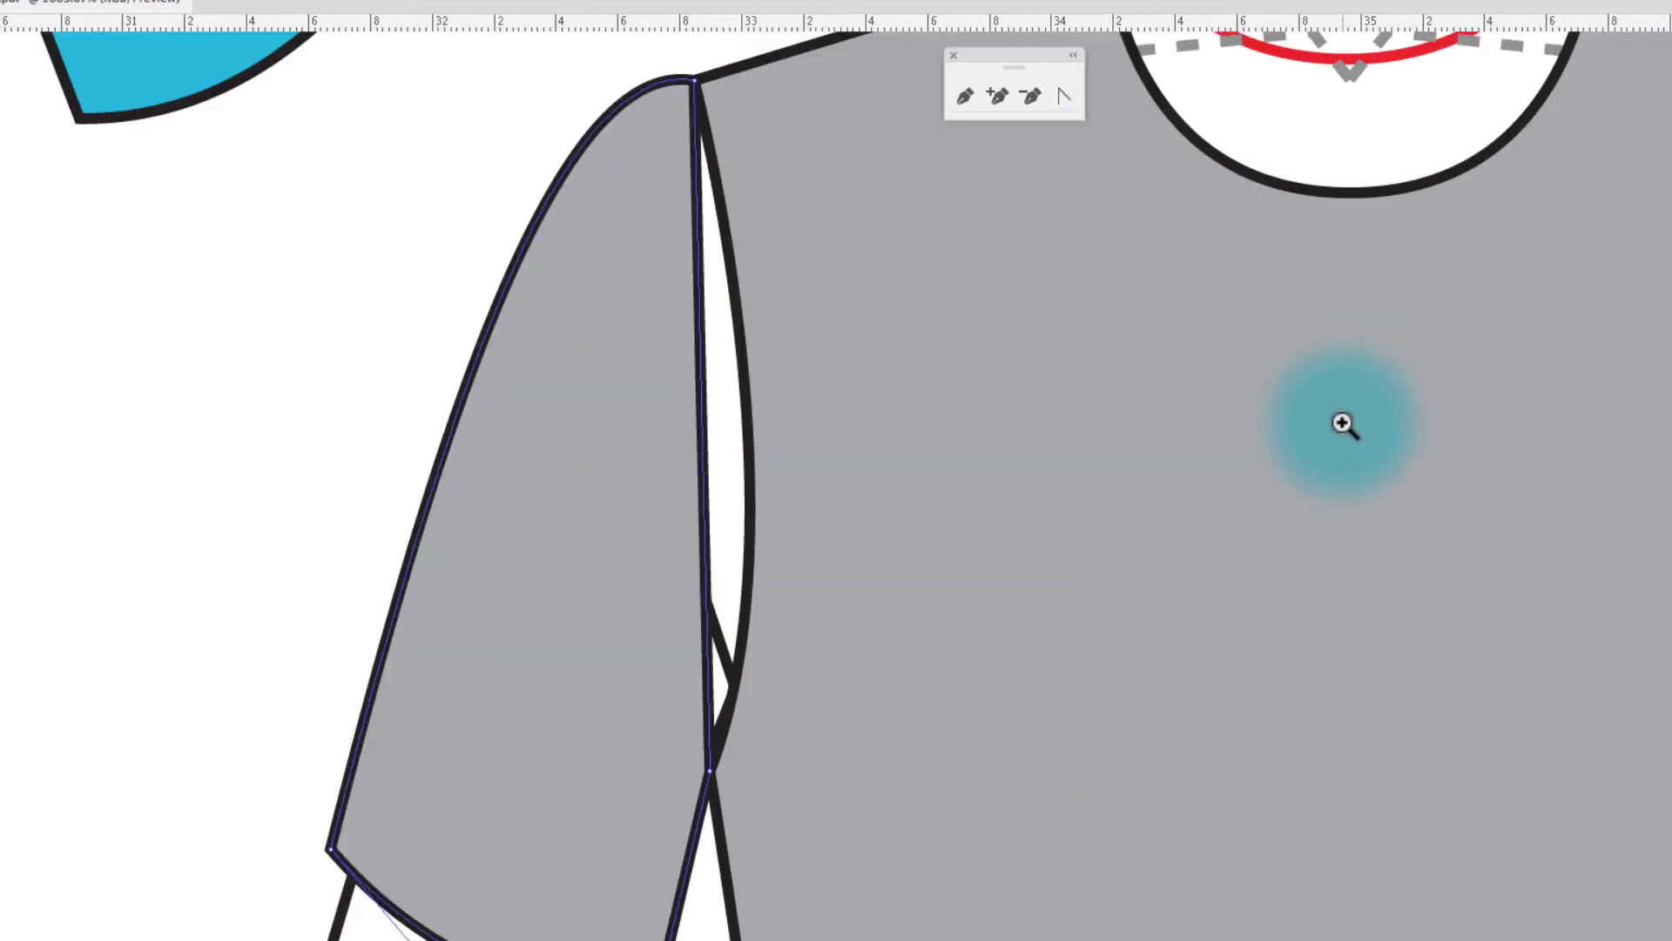
left_click(1063, 97)
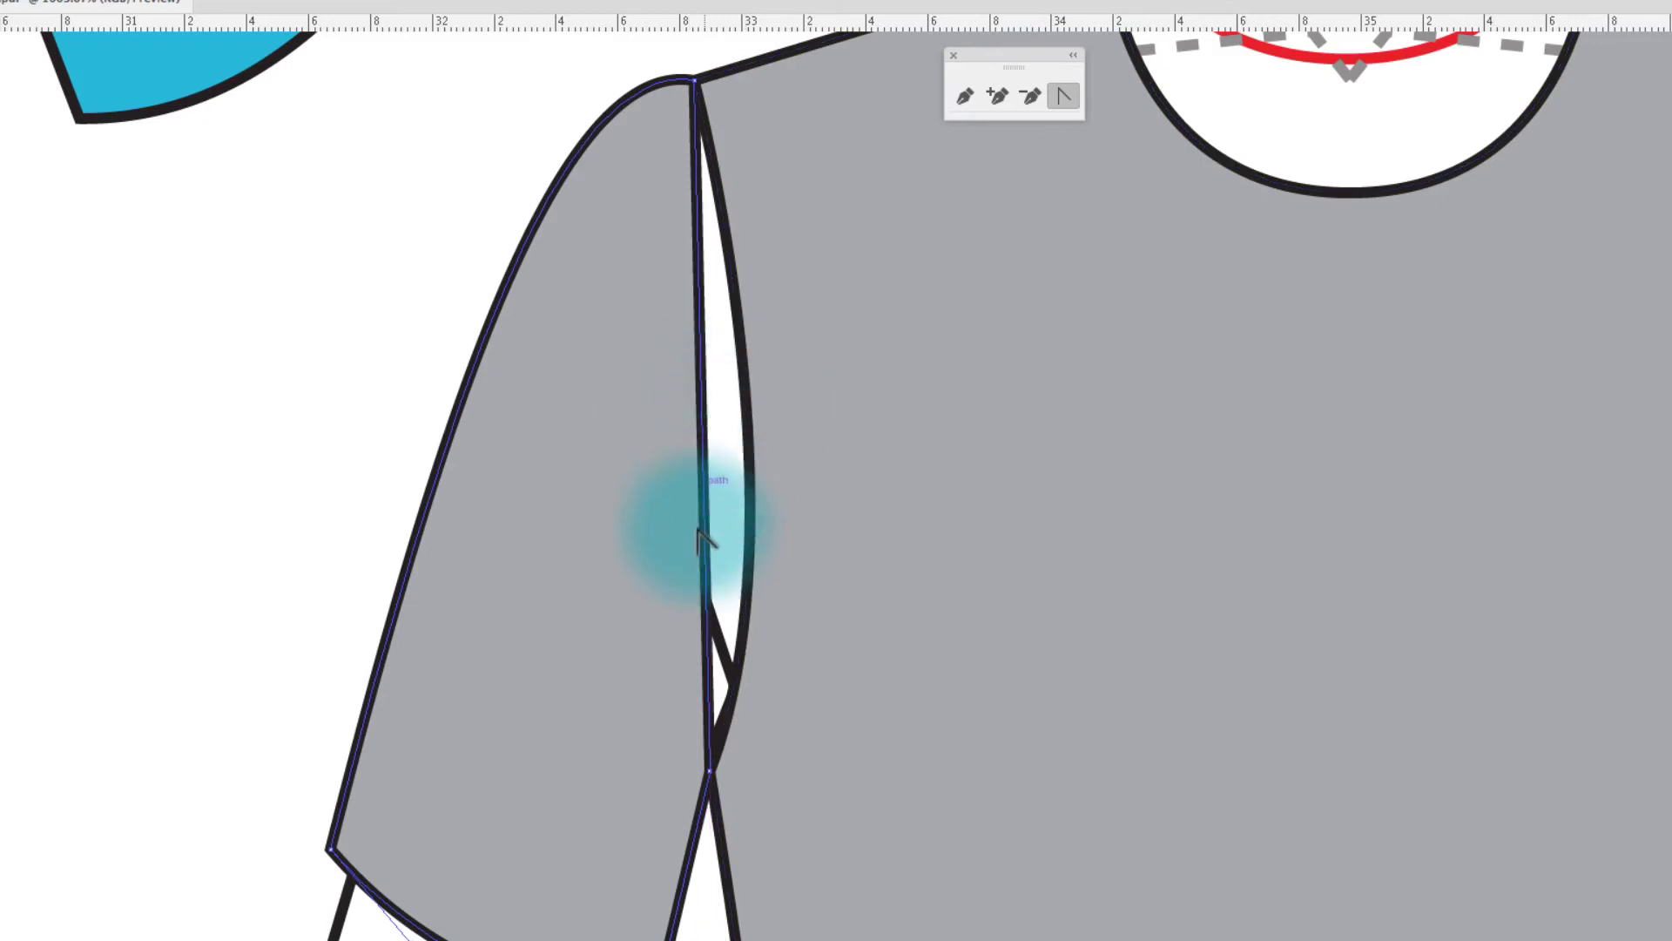
left_click_drag(708, 668, 914, 684)
Select the sleeve and send it to the back behind the bodice via Object > Arrange.
key("a")
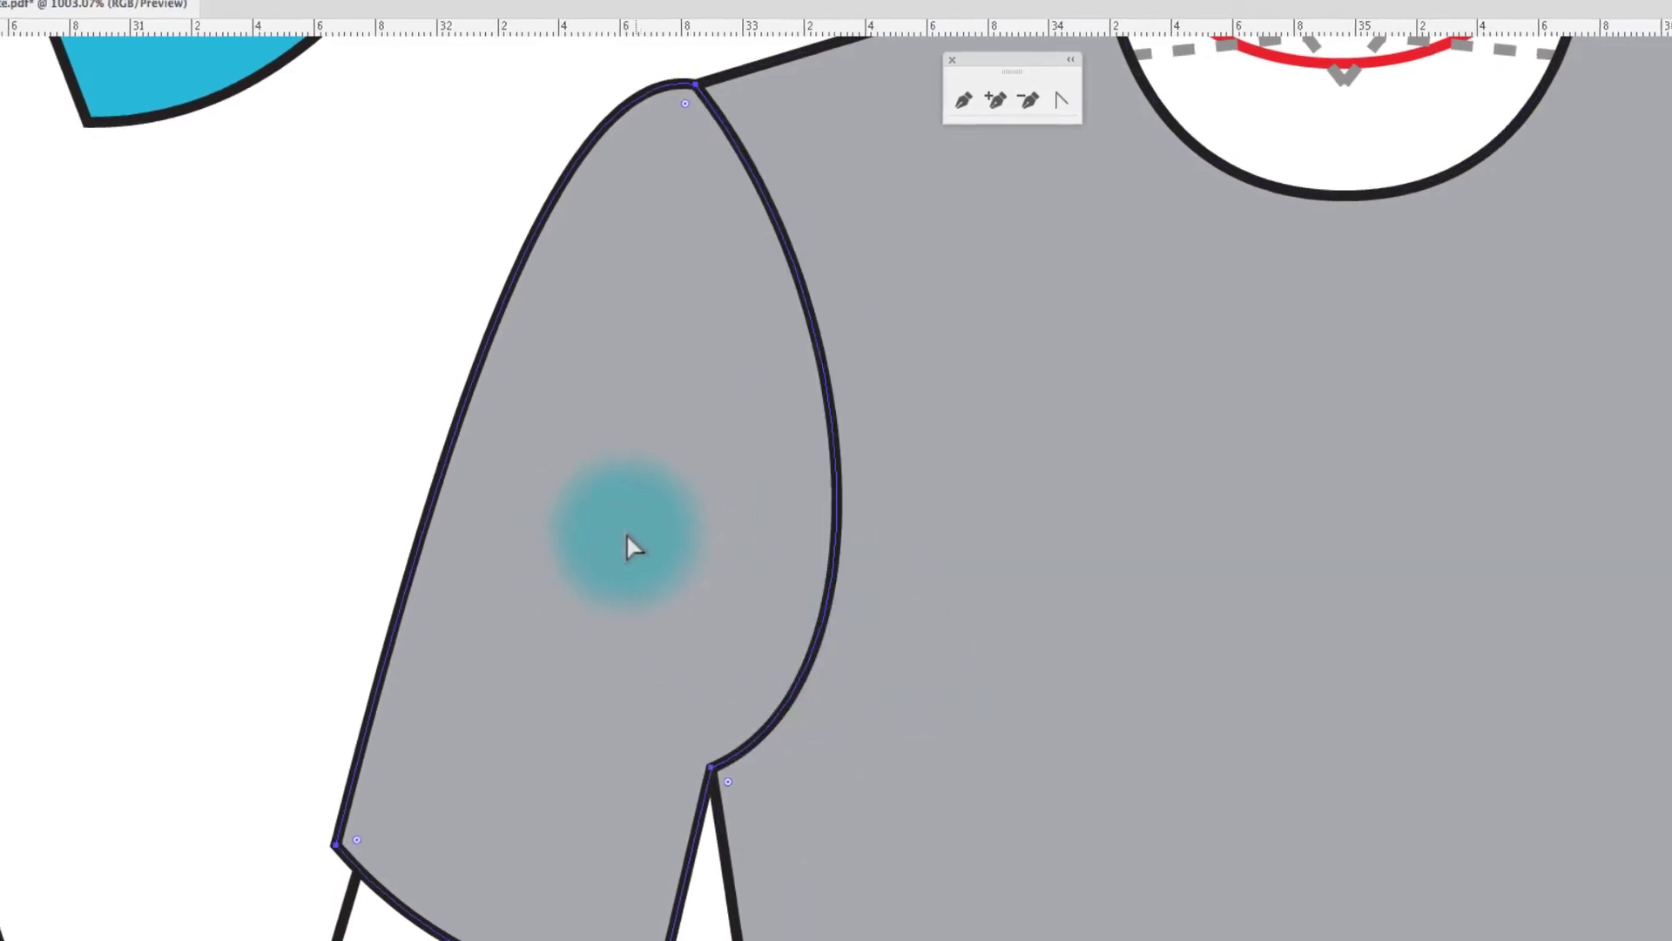
key("v")
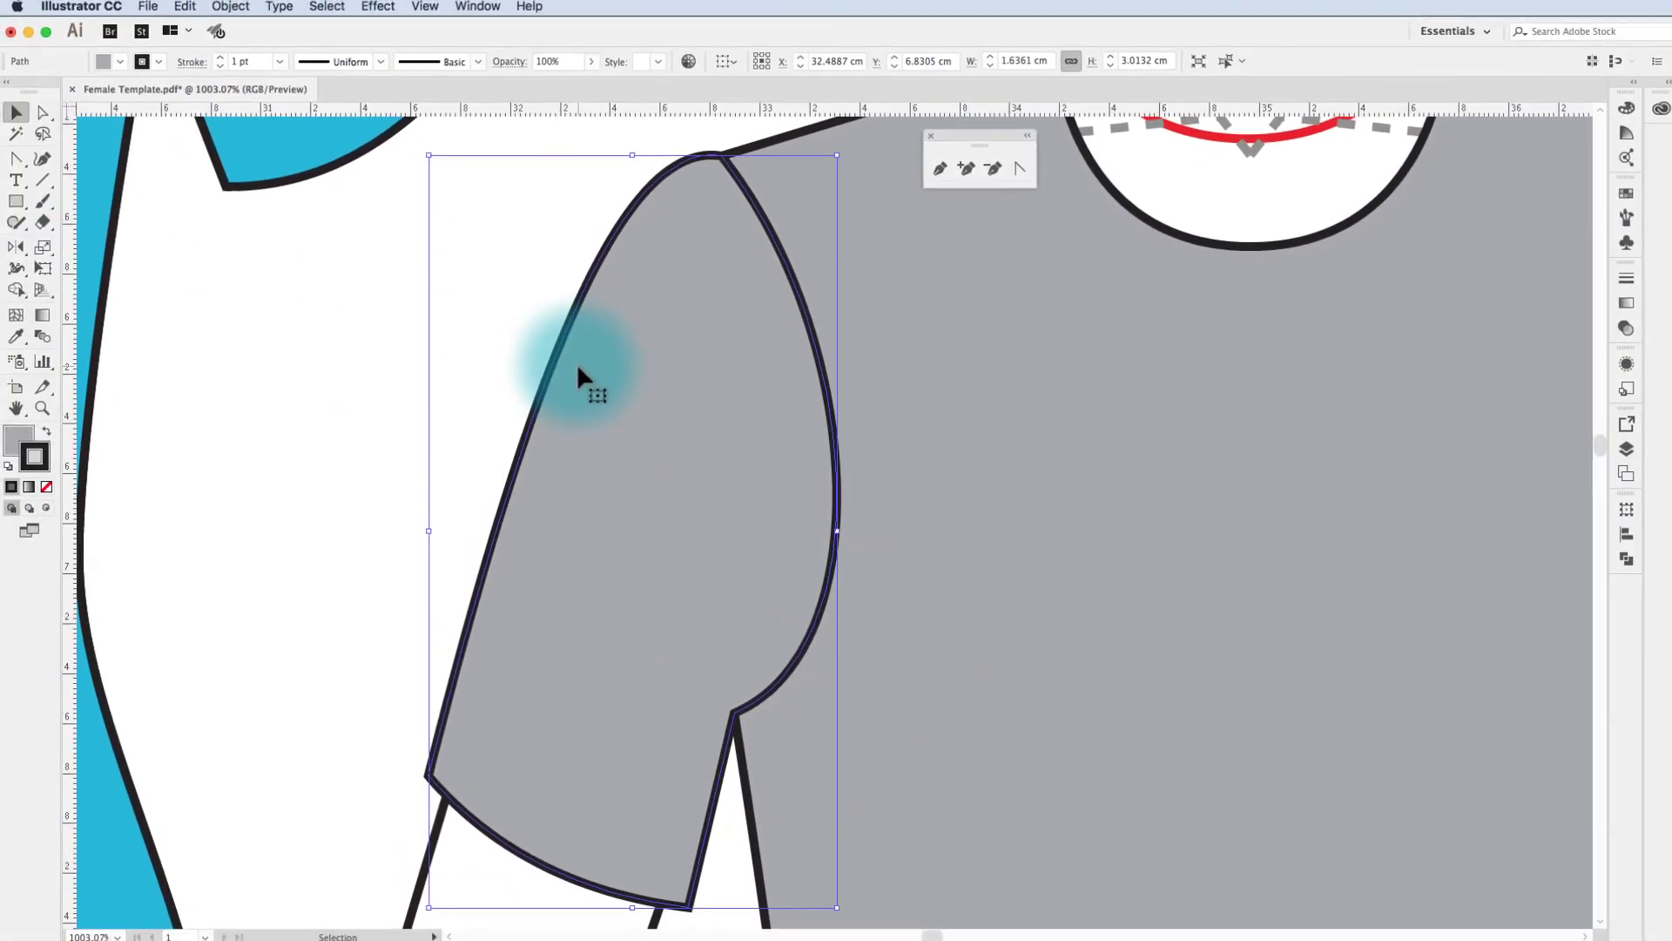
left_click(231, 6)
mouse_move(232, 48)
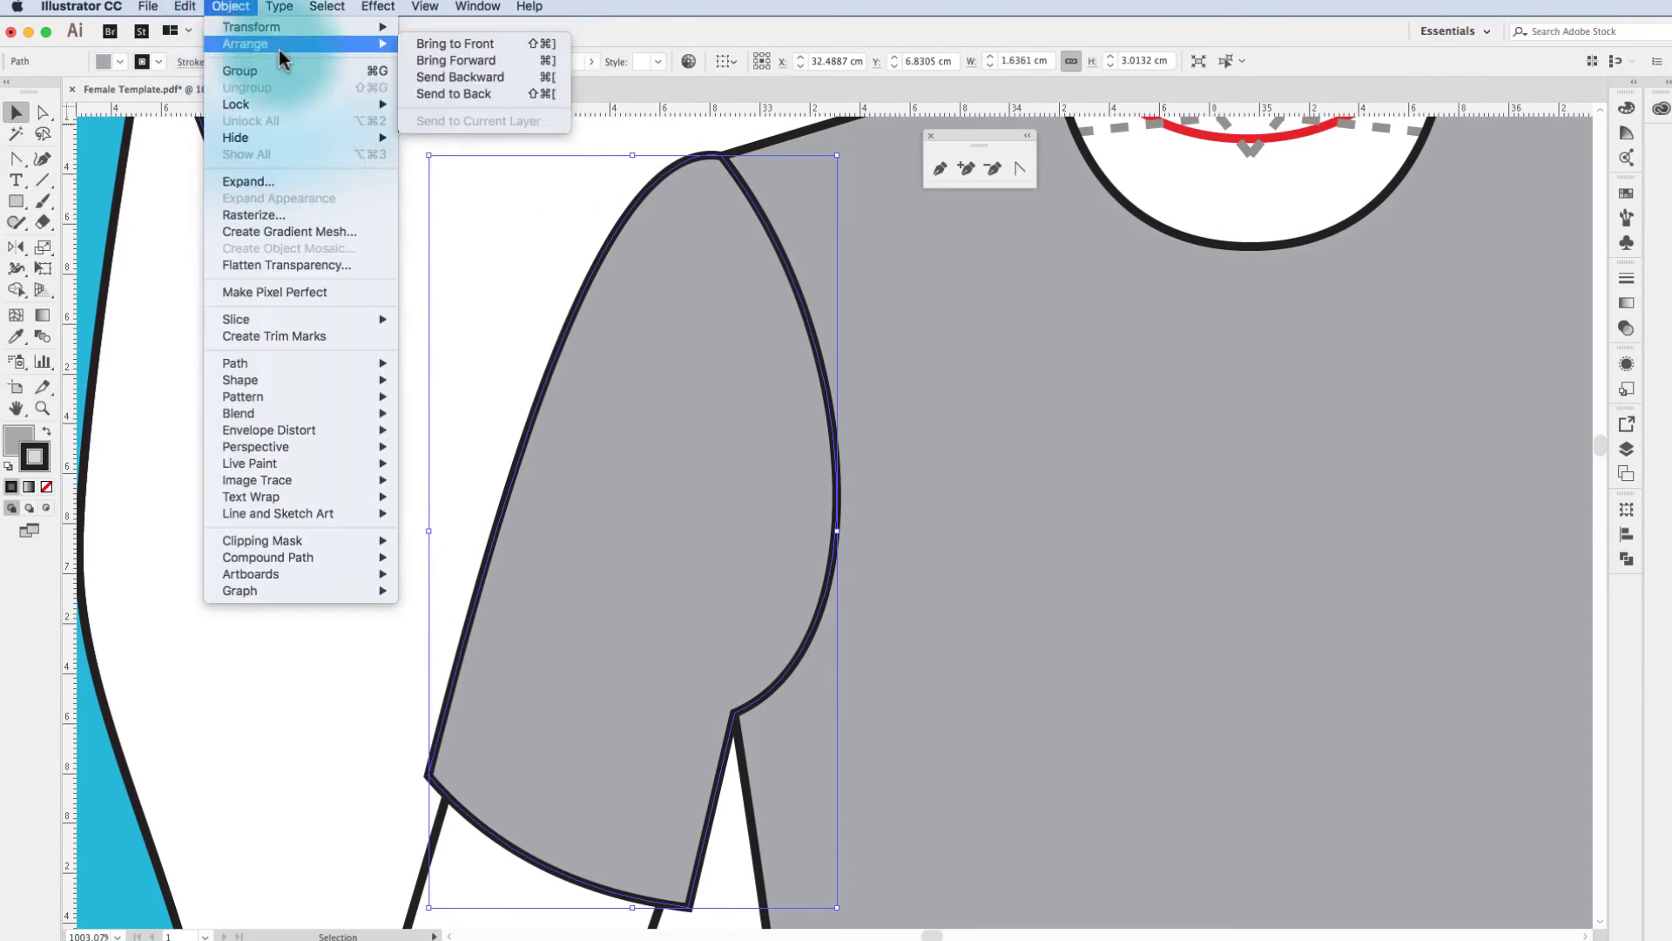
left_click(456, 92)
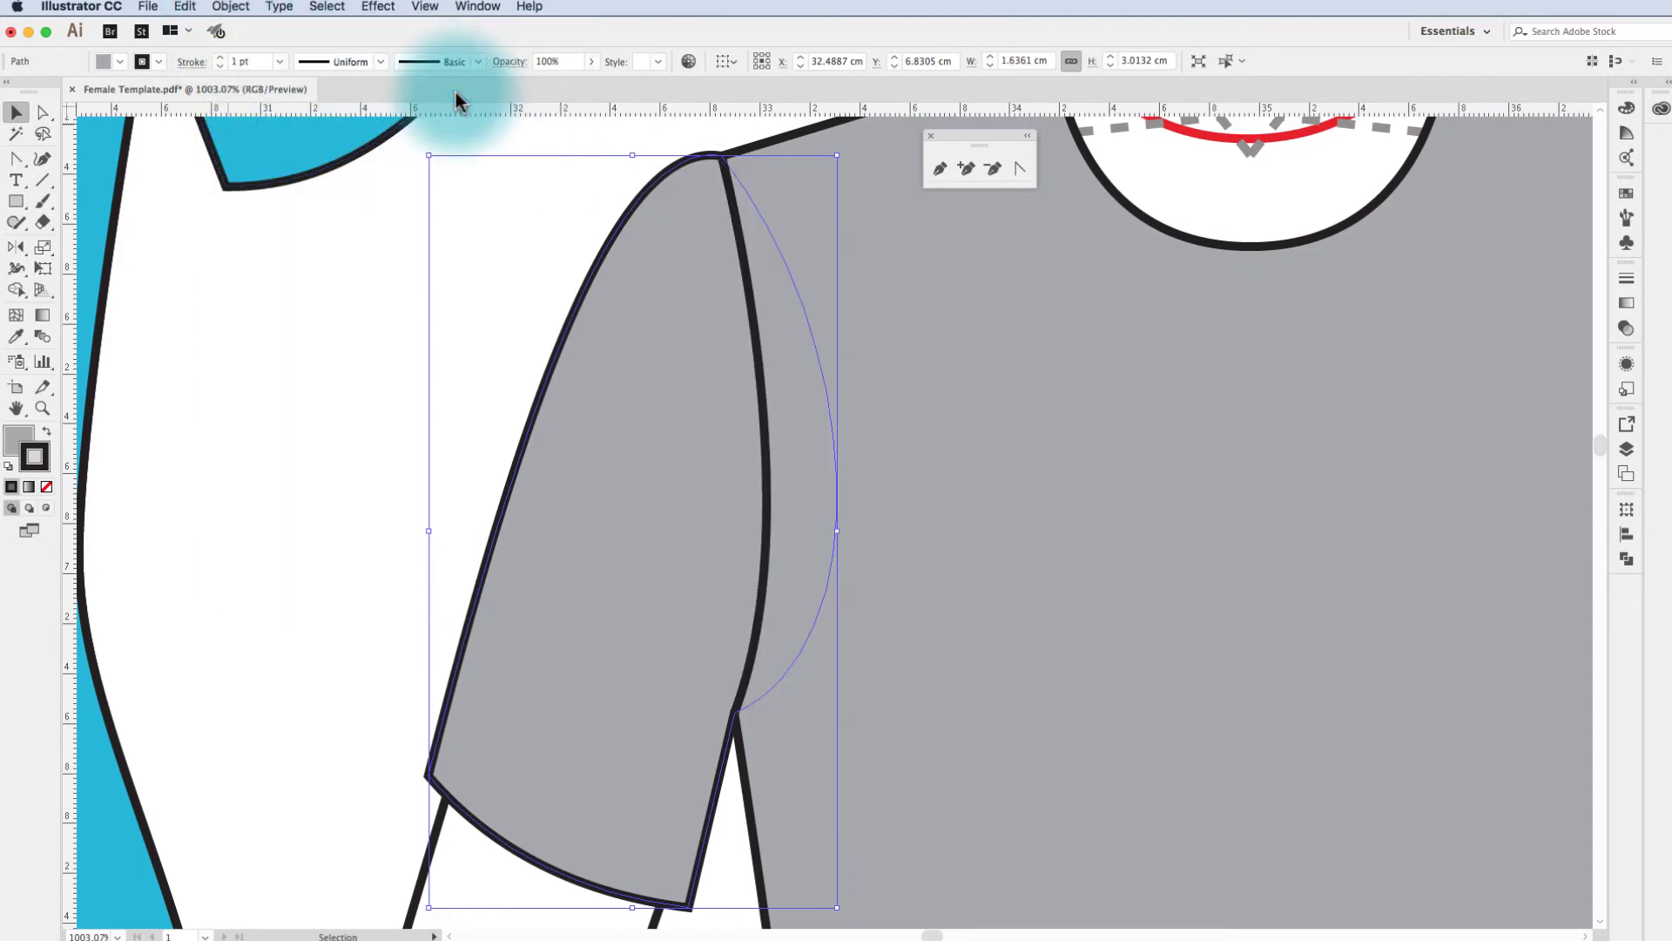
key("super+minus")
key("super+minus")
key("super+minus")
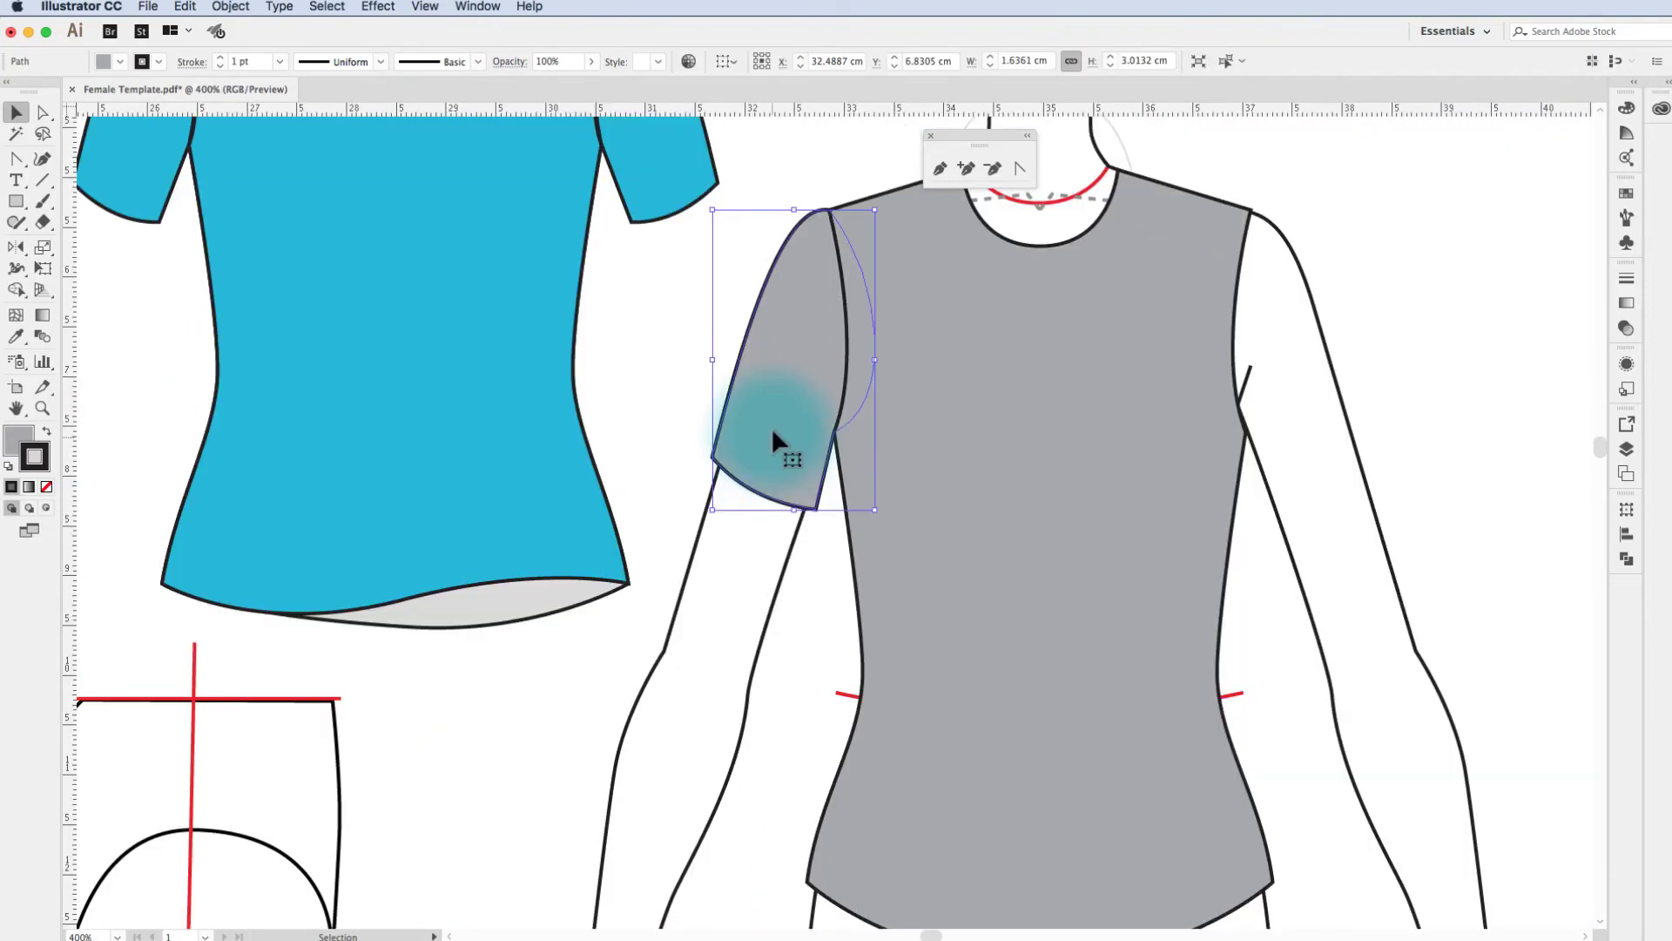
Reflect a copy of the sleeve across the neckline centre onto the bodice's right shoulder.
left_click_drag(979, 134, 1042, 122)
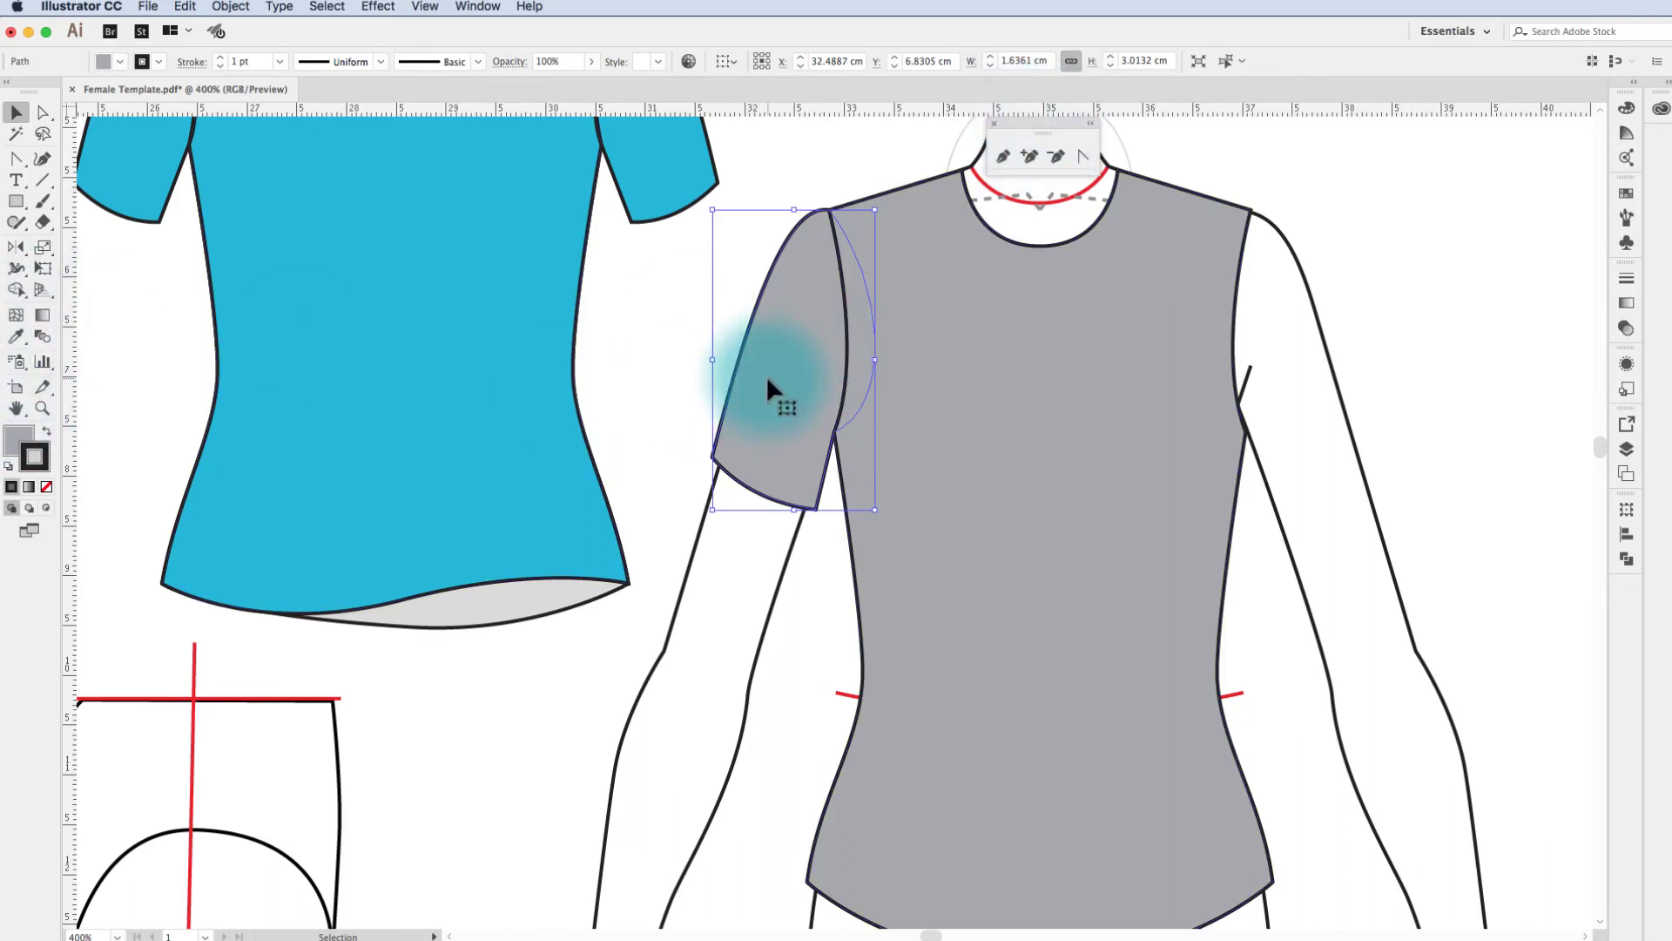
left_click(16, 247)
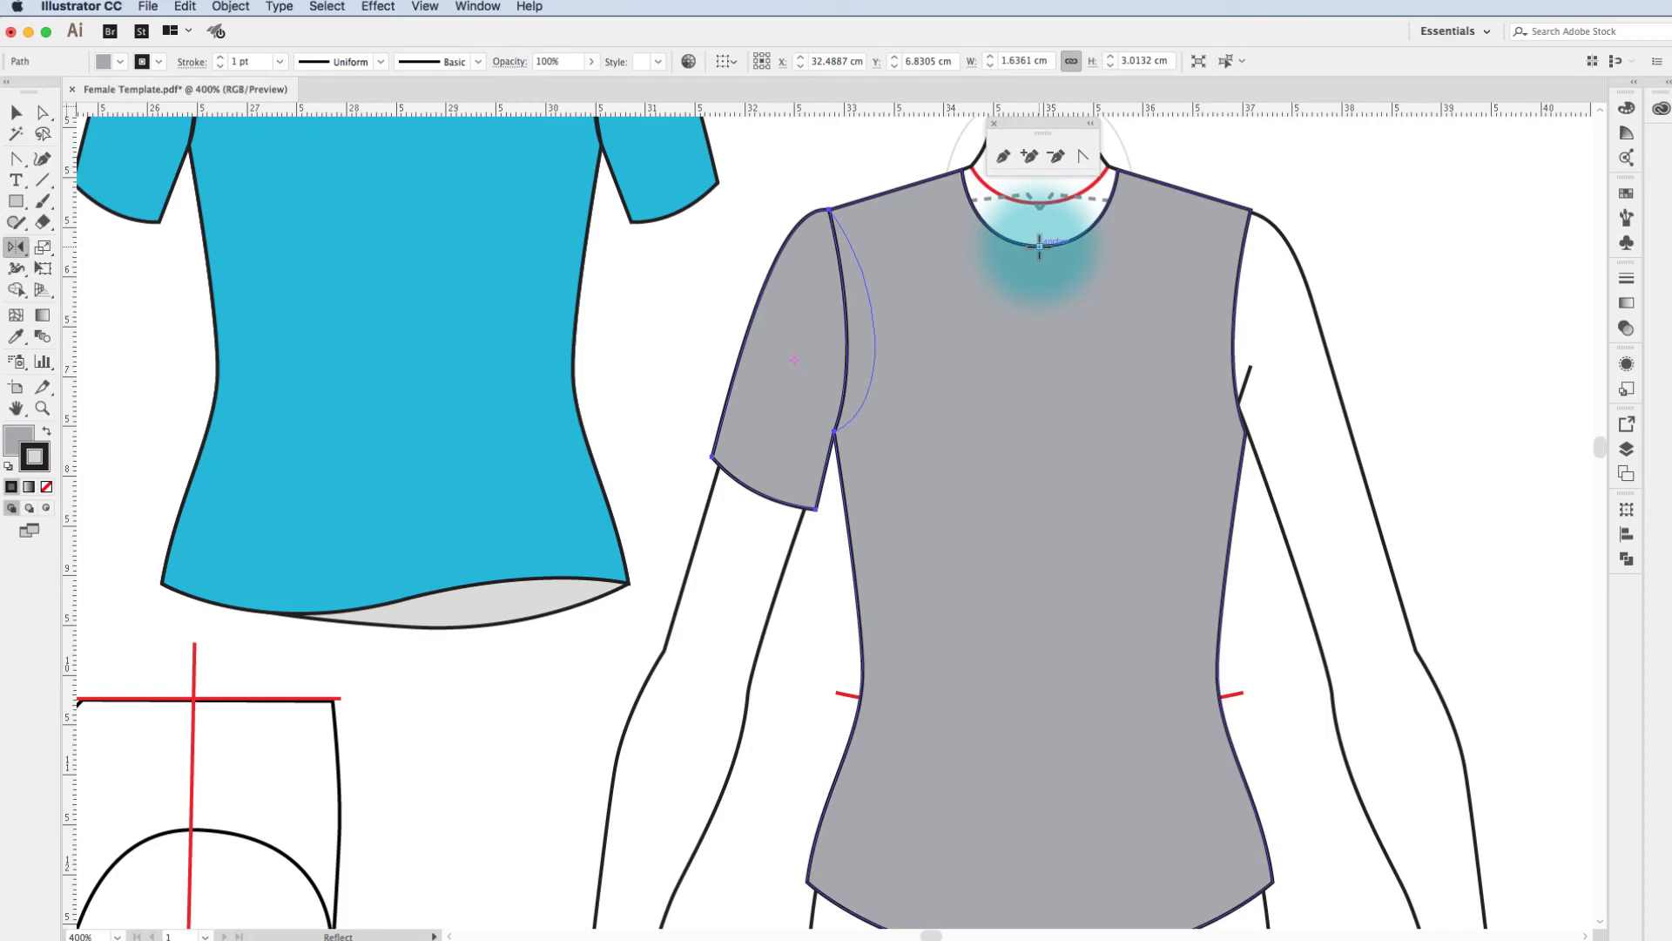
left_click(1039, 246)
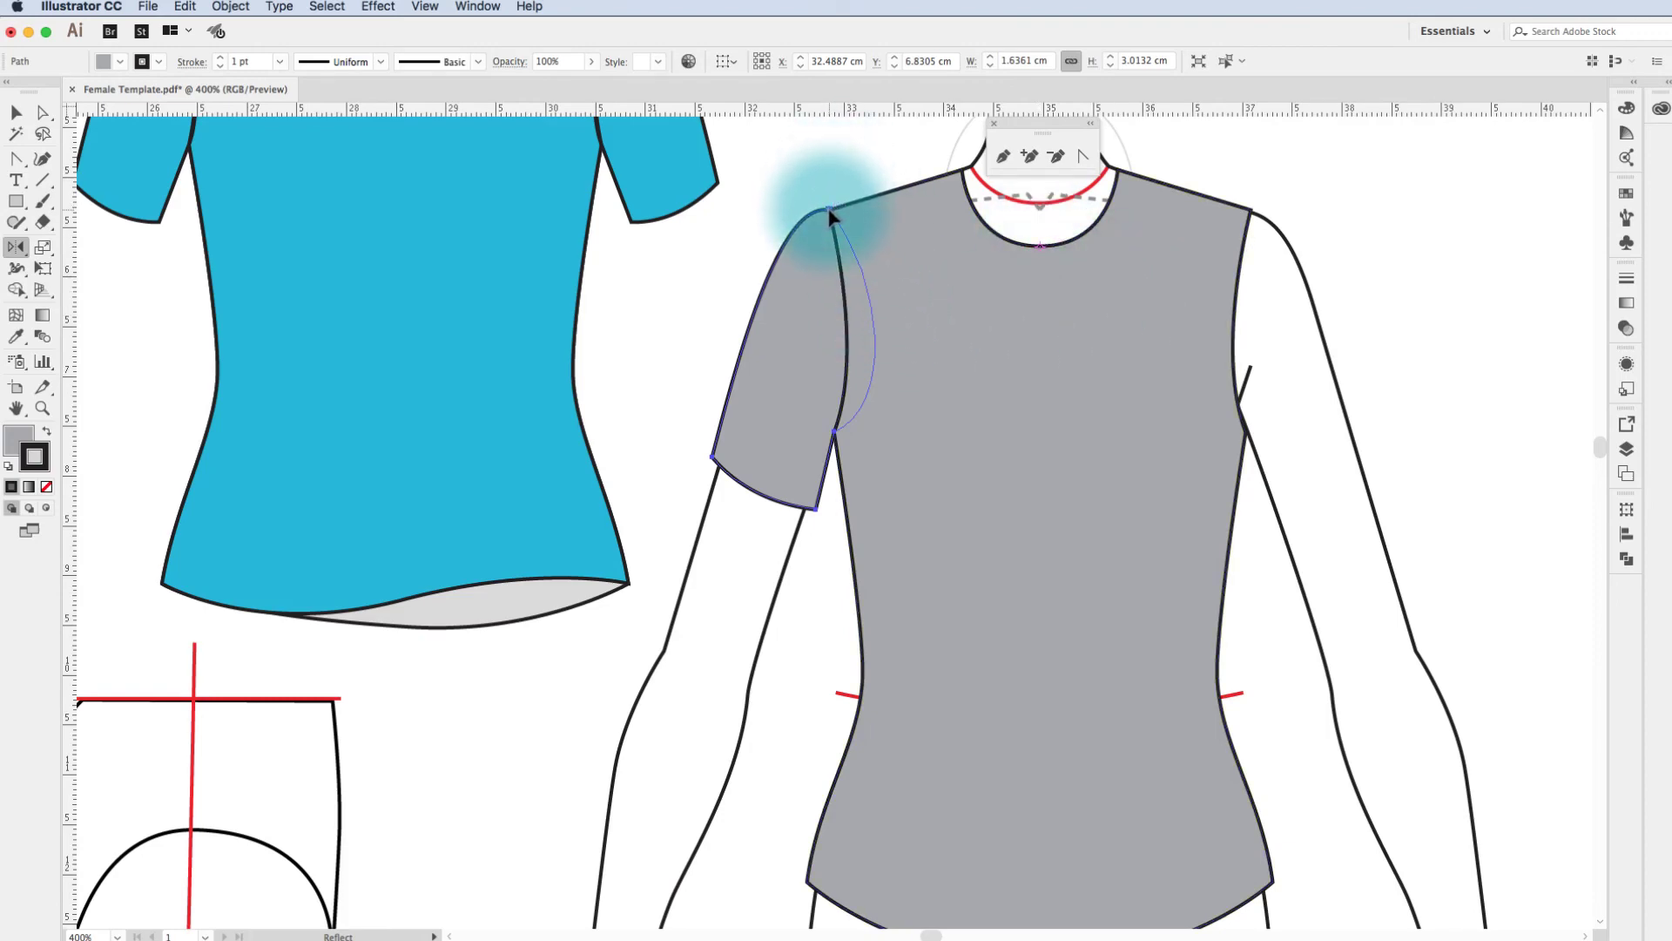
left_click_drag(831, 216, 1254, 222)
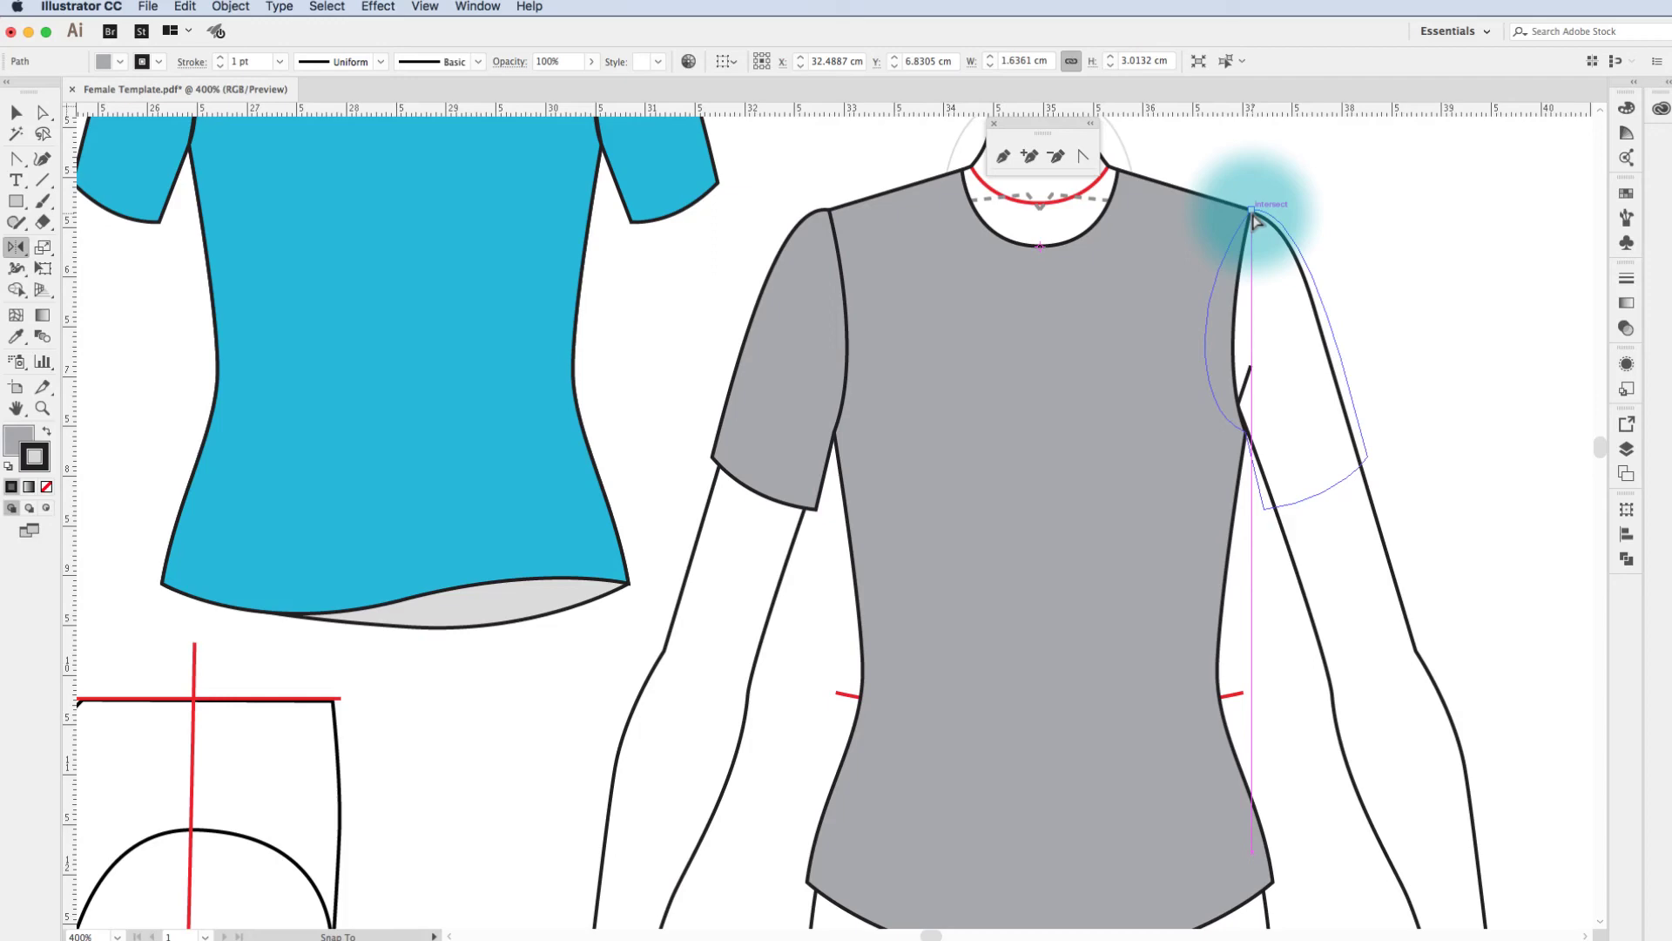
left_click_drag(1255, 222, 1255, 222)
key("v")
key("super+minus")
left_click(1023, 366)
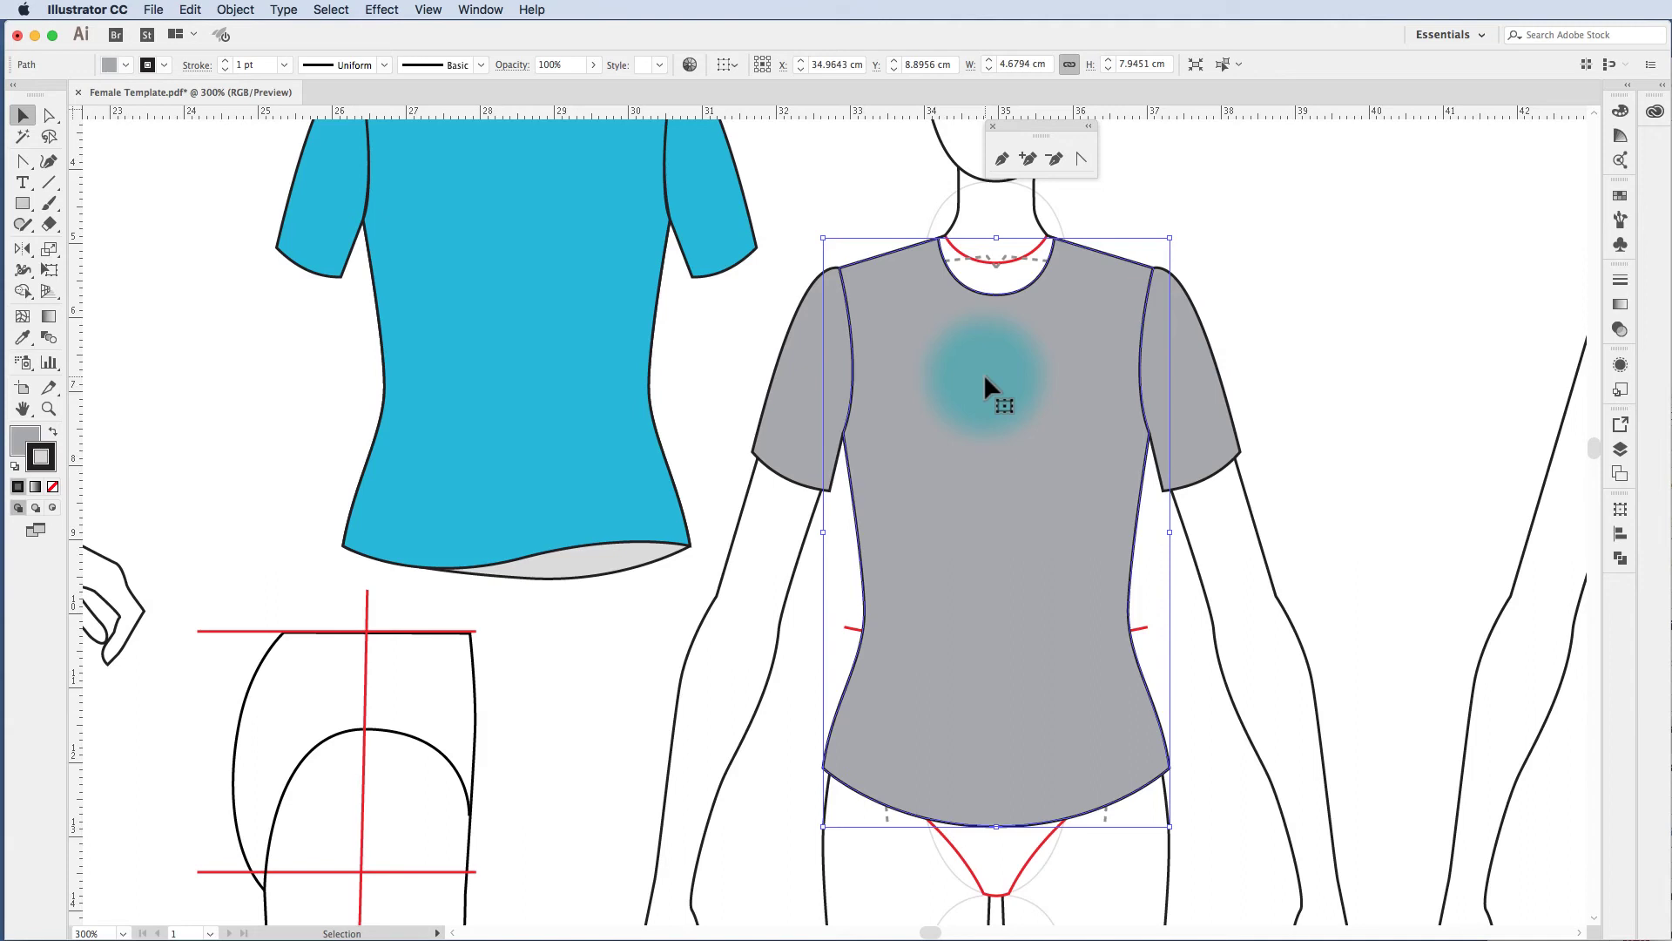
Copy the grey shirt body and Paste in Back to create a back layer.
left_click(190, 9)
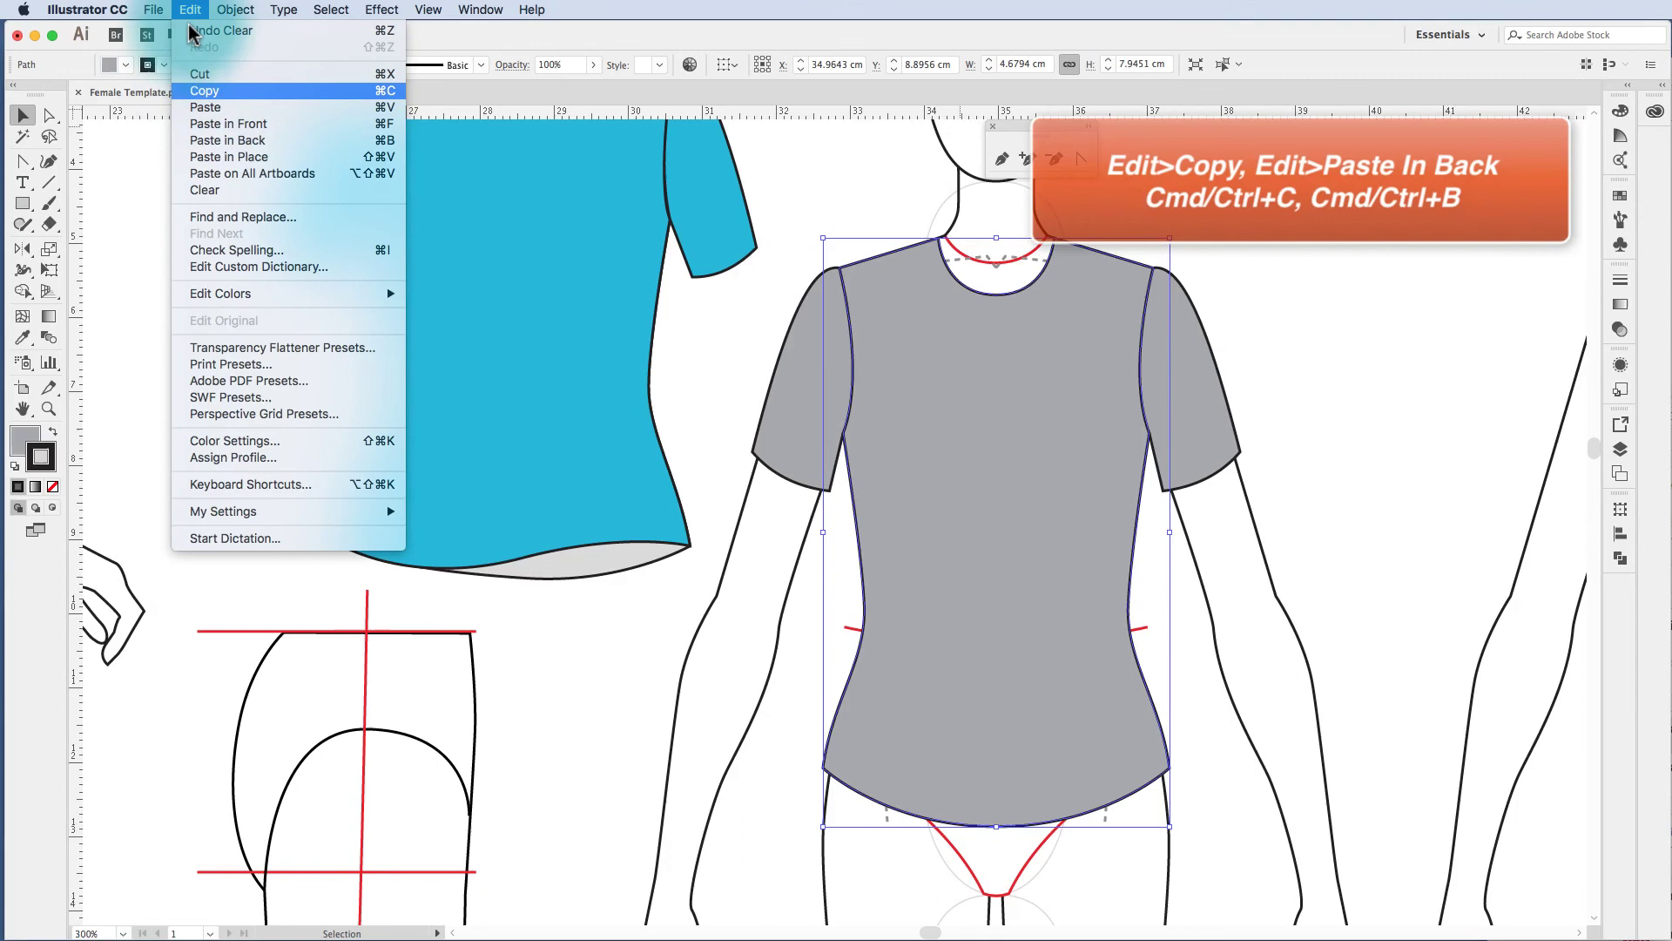
left_click(205, 91)
left_click(190, 10)
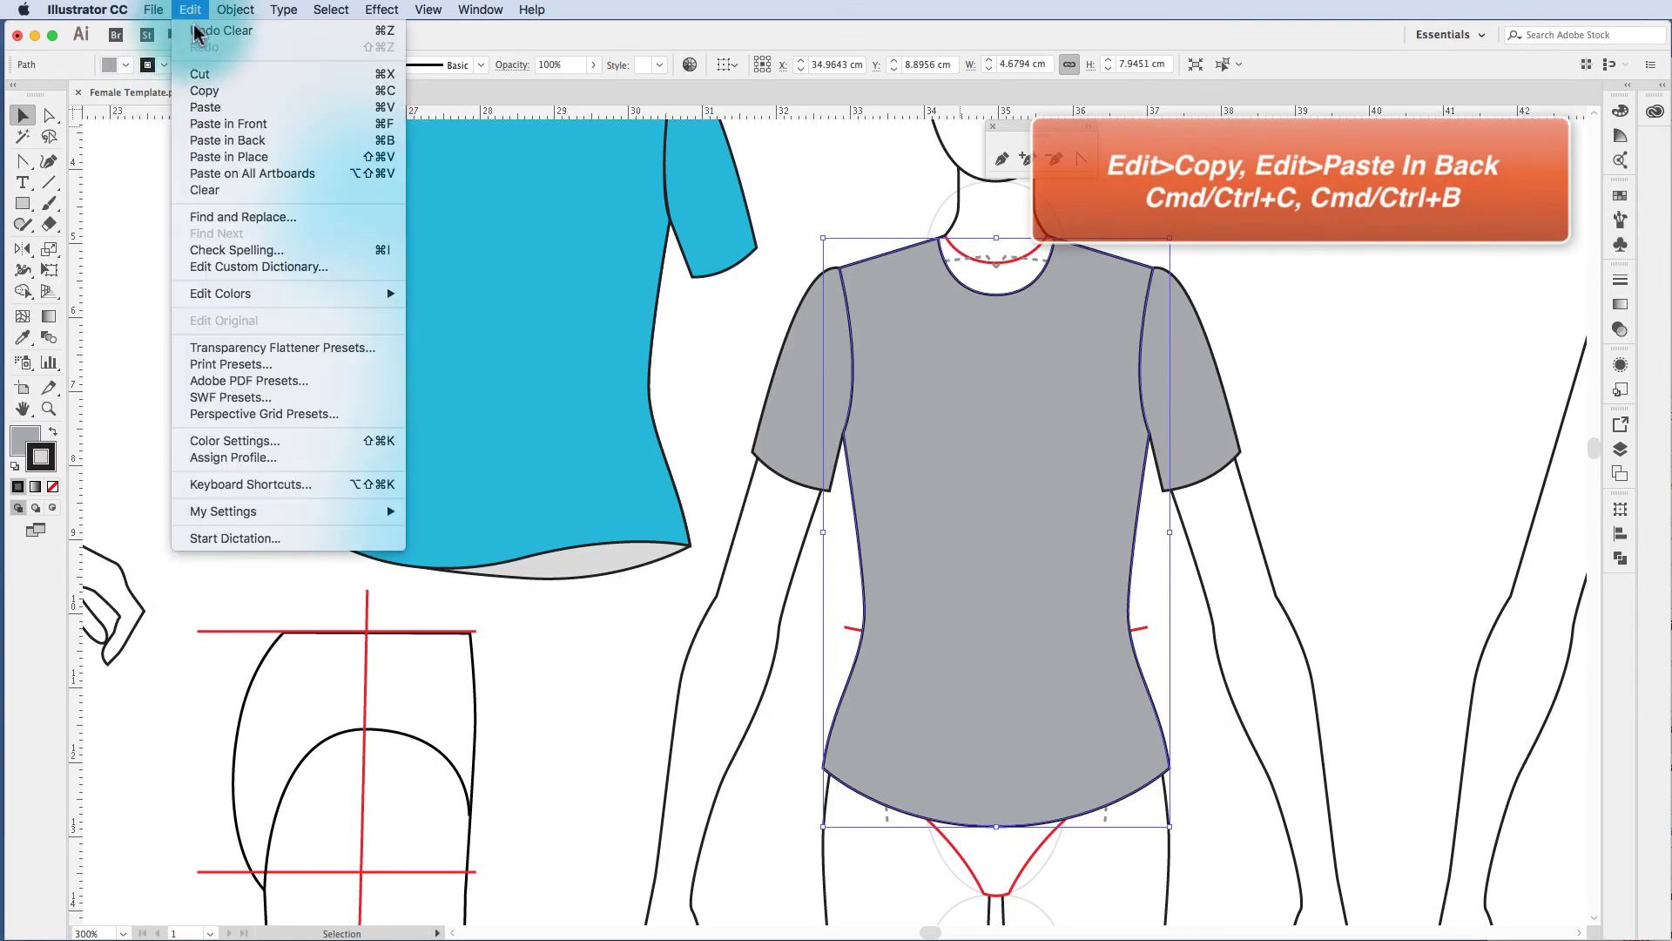
left_click(228, 142)
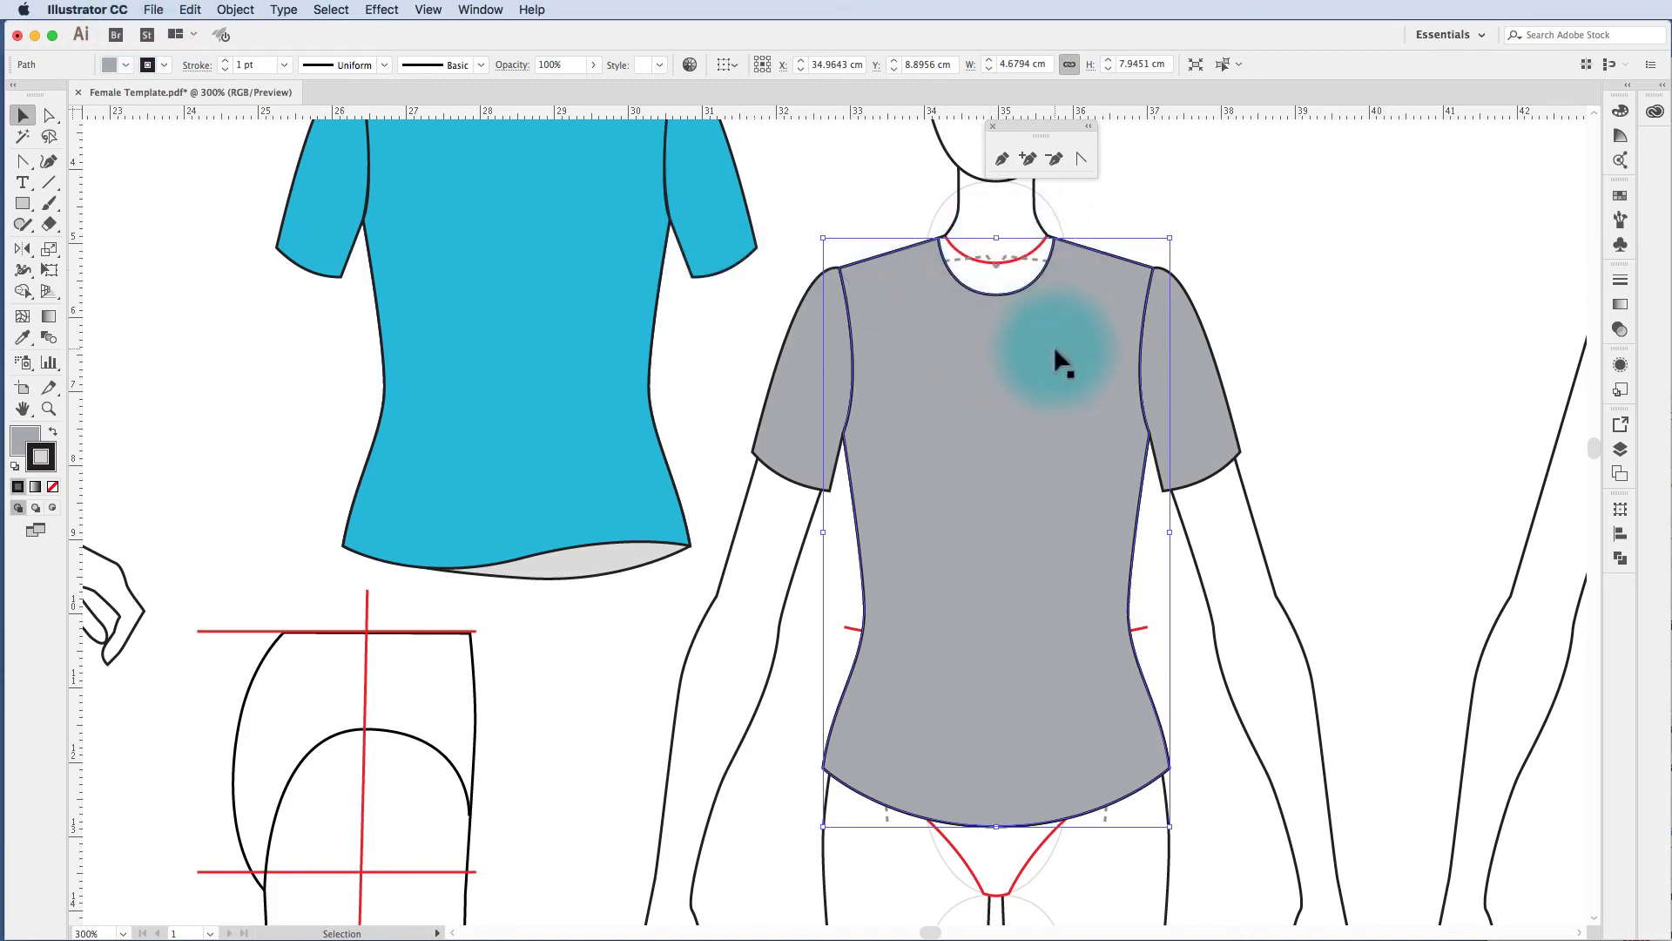
Set the Keyboard Increment to 0.5 mm in General preferences.
left_click(93, 10)
mouse_move(100, 59)
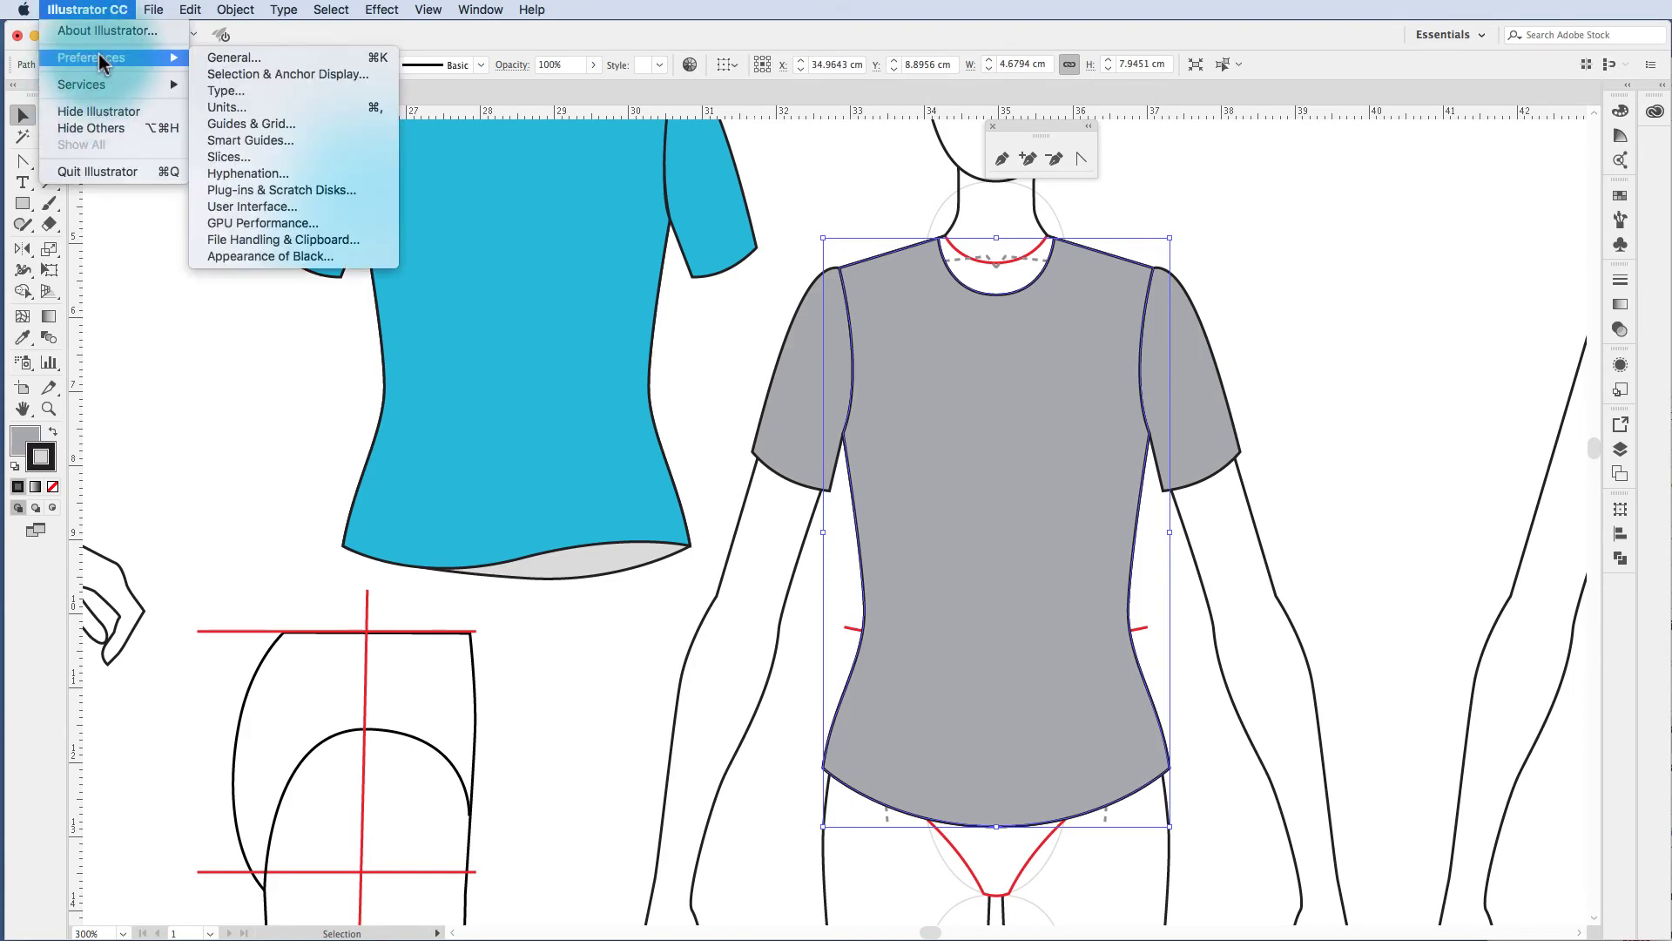
left_click(228, 58)
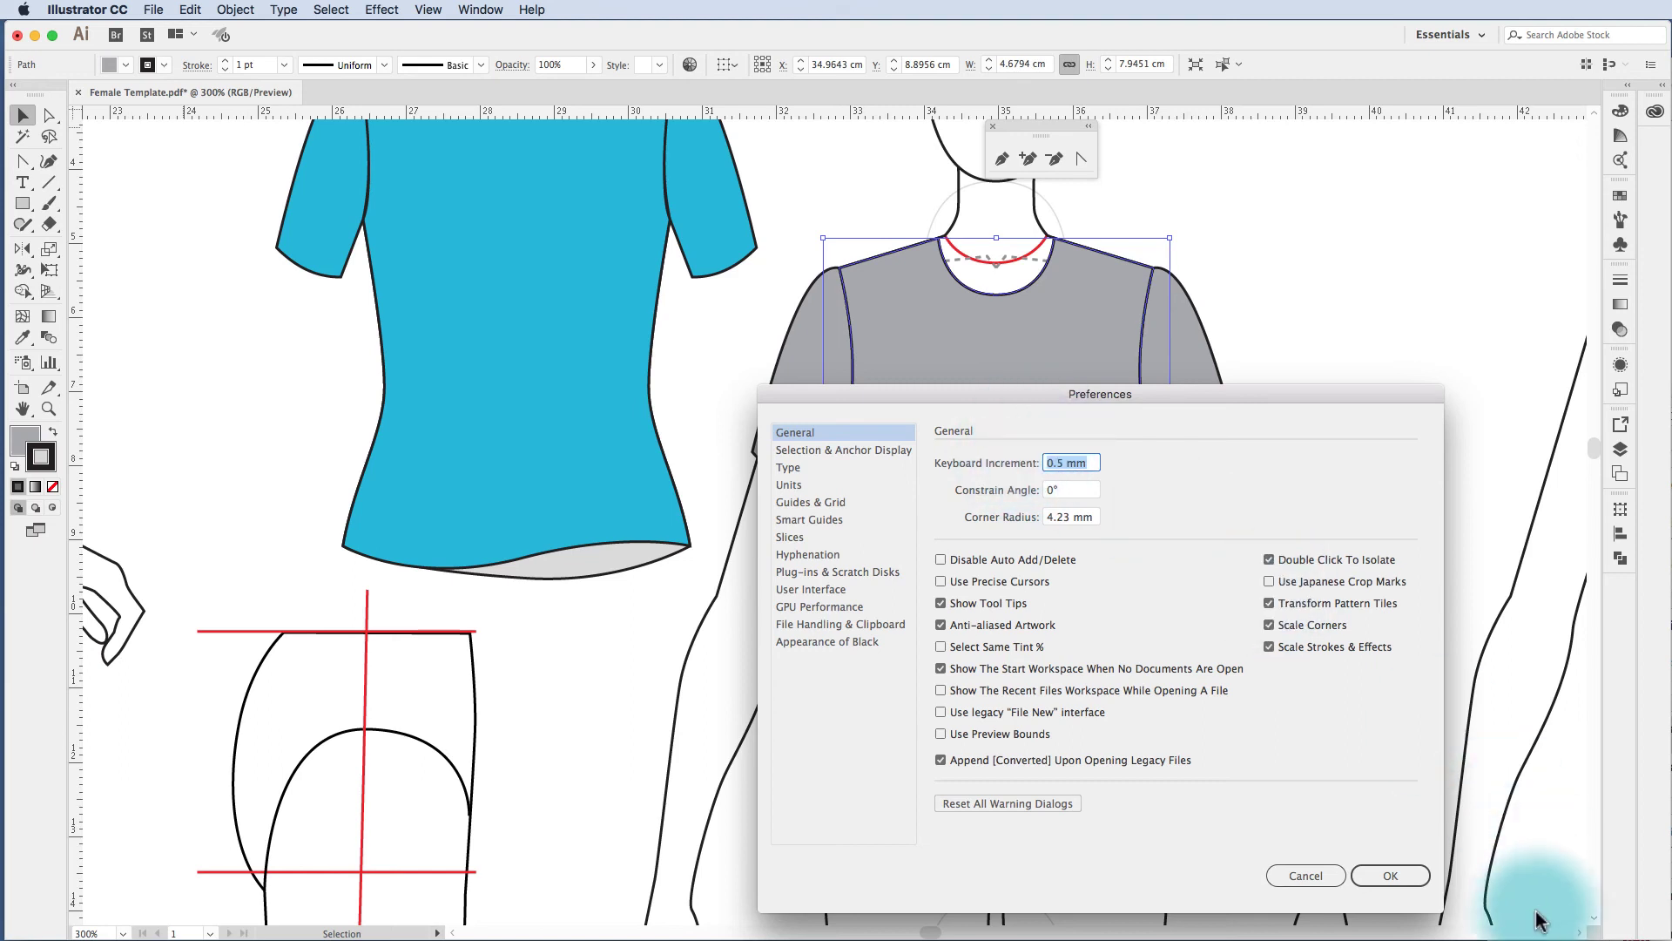
left_click(1391, 876)
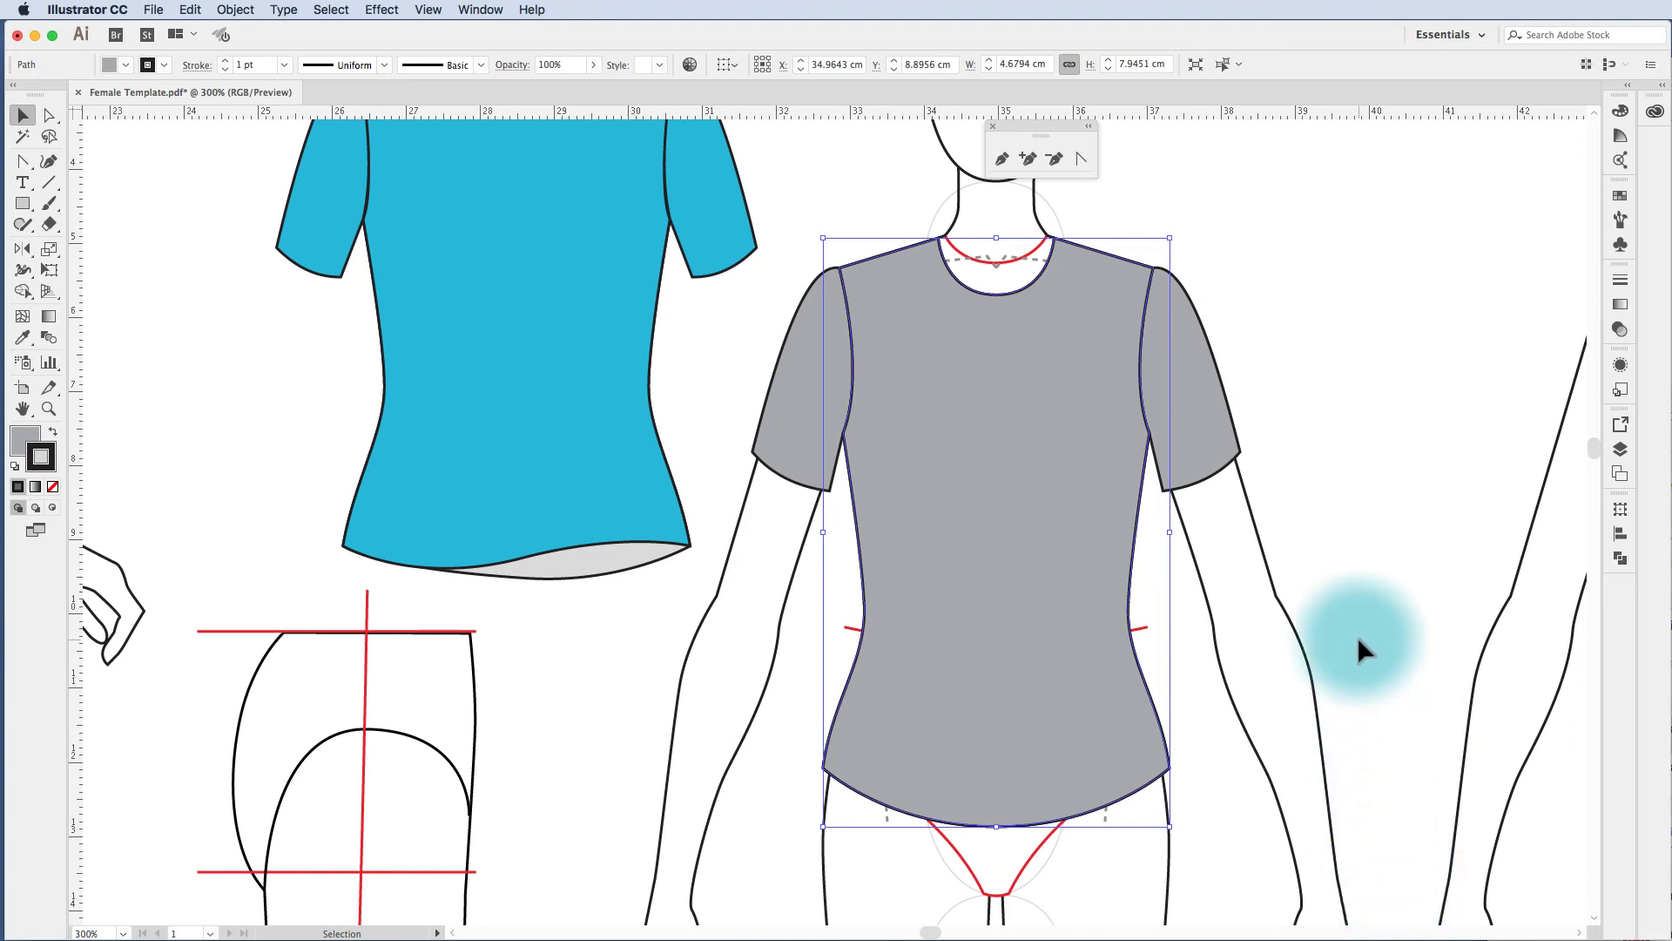
Nudge the back copy up, then raise its neckline anchor two increments.
key("Up")
key("Up")
scroll(1359, 473, "up", 1)
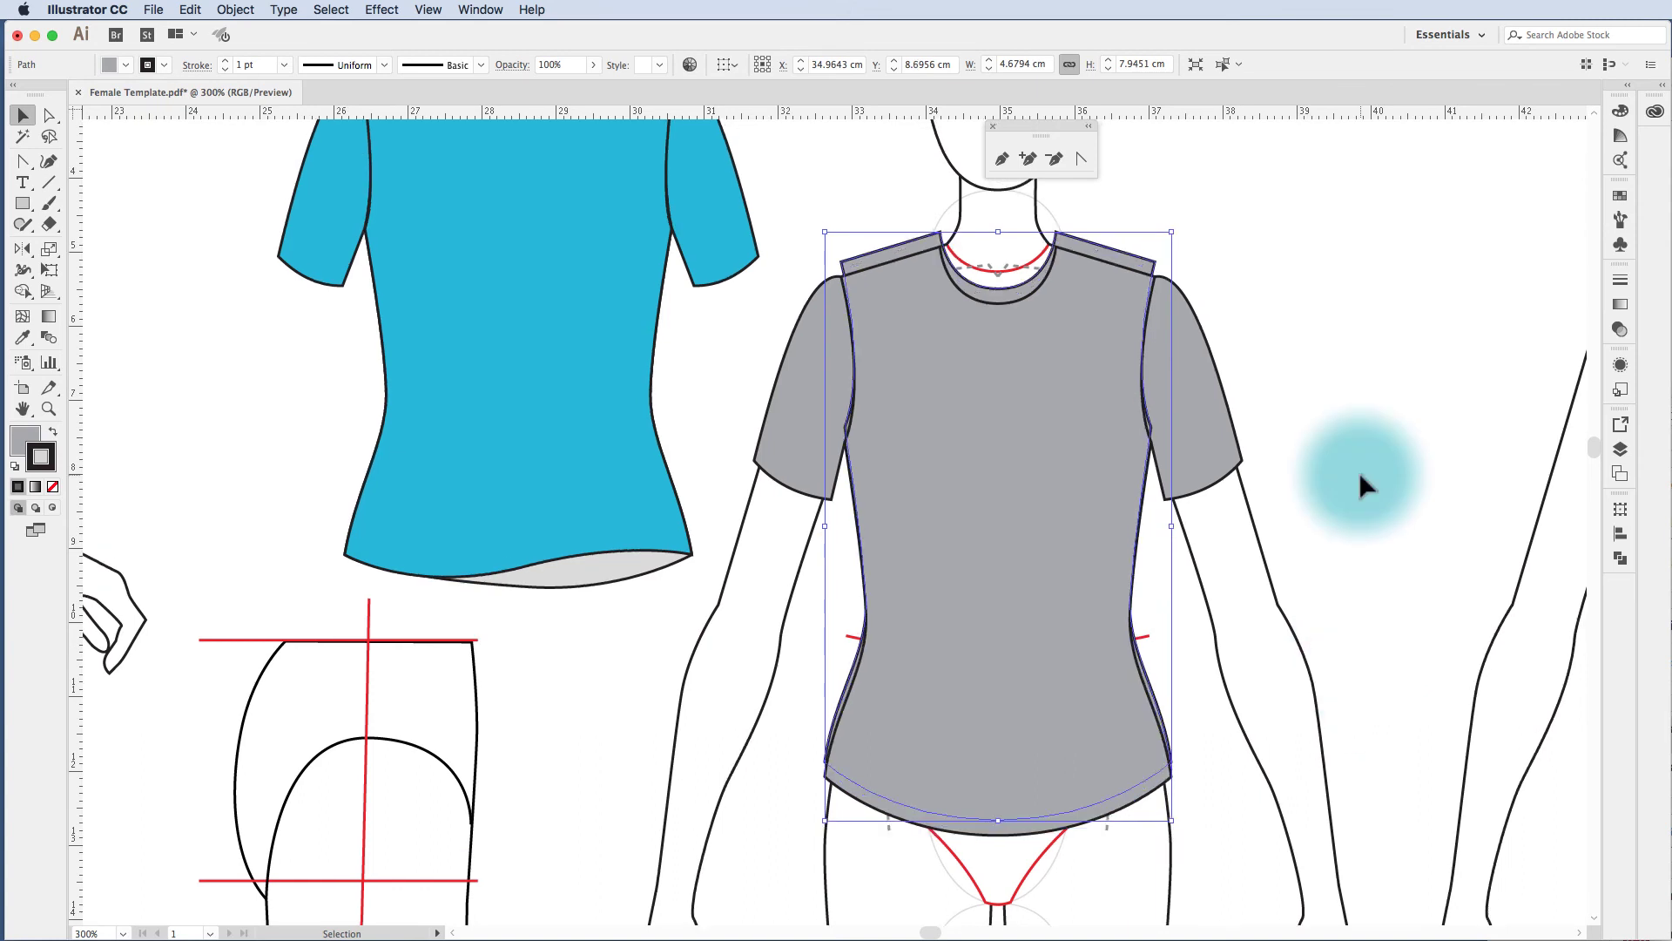
left_click(1362, 484)
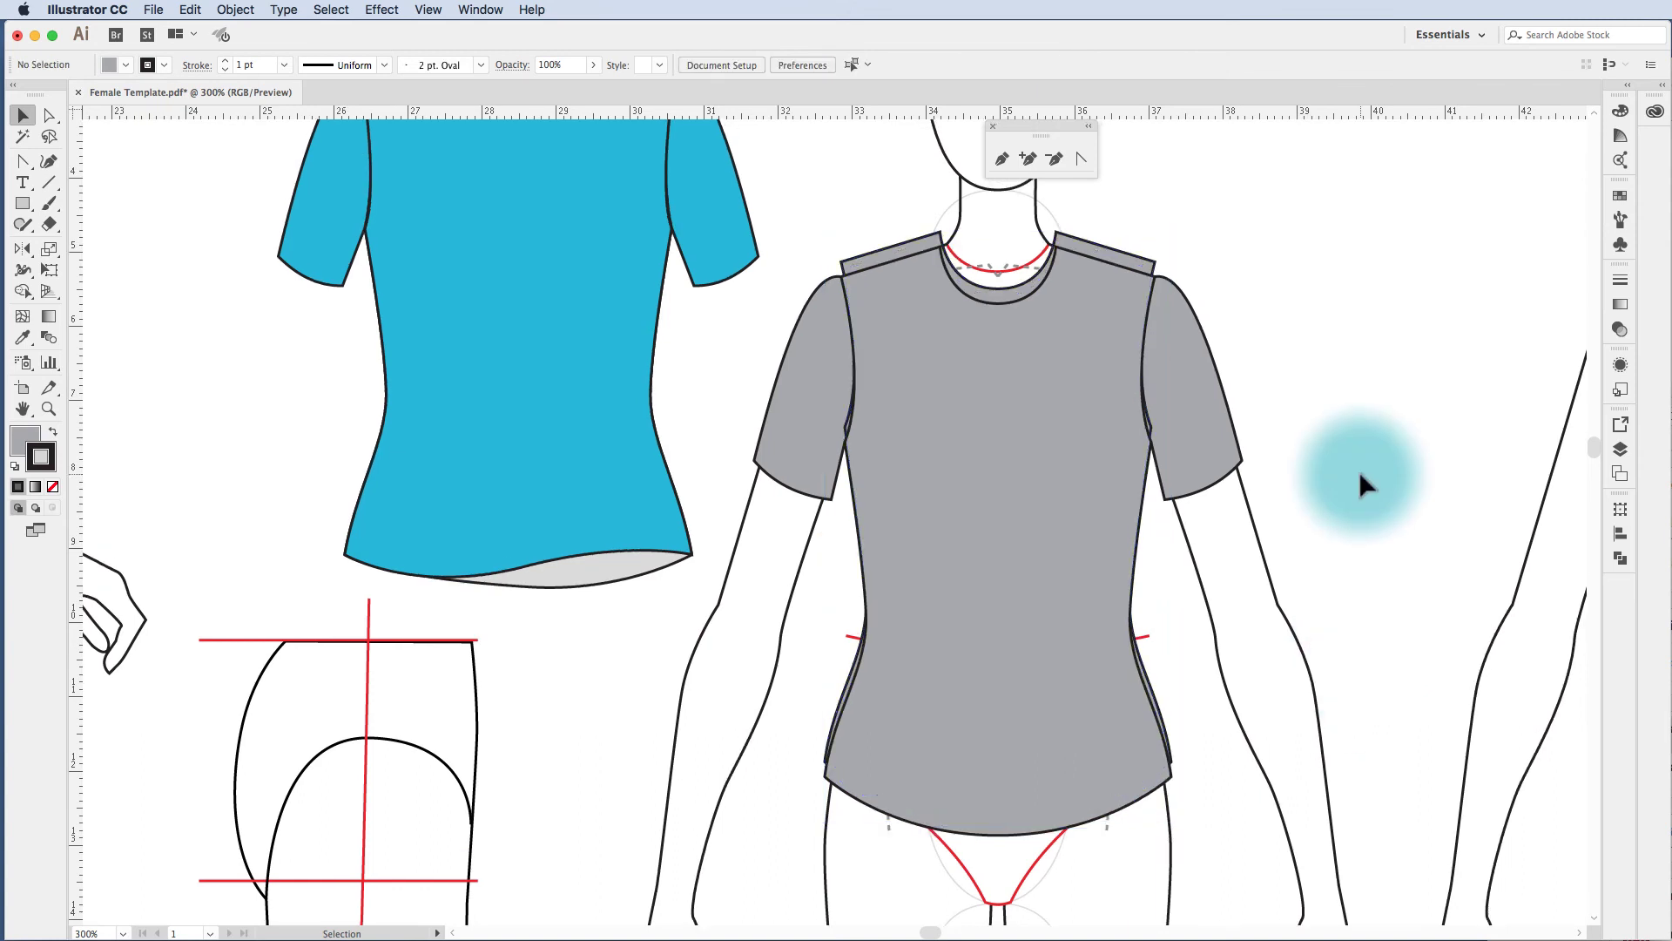
left_click(48, 116)
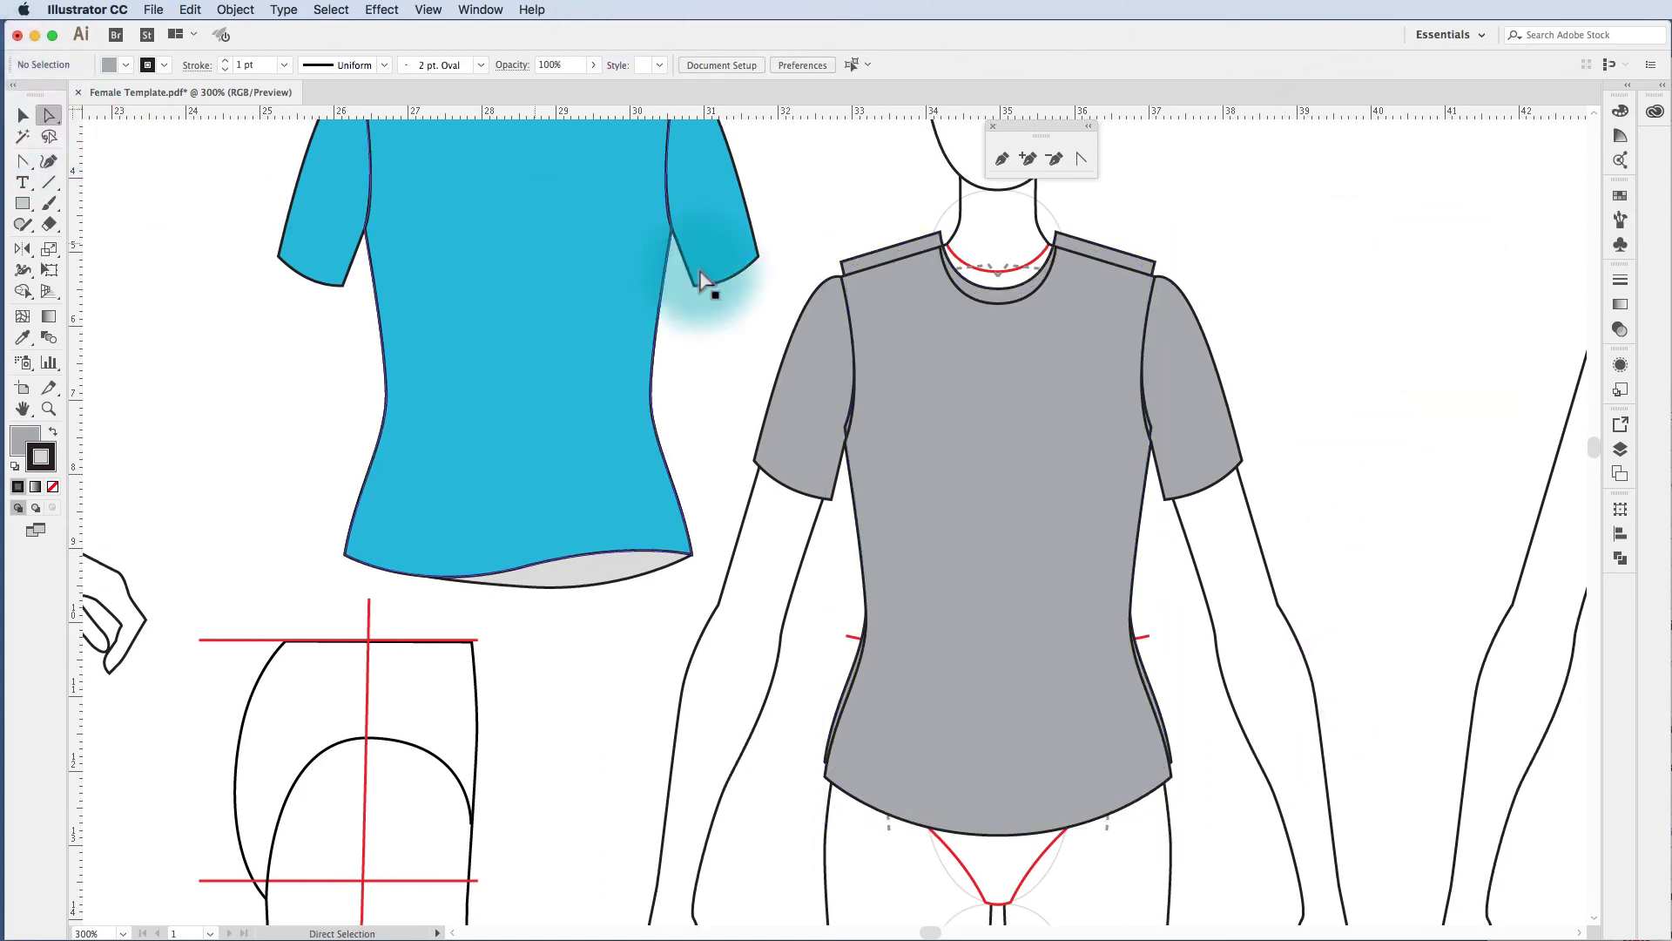
left_click(998, 290)
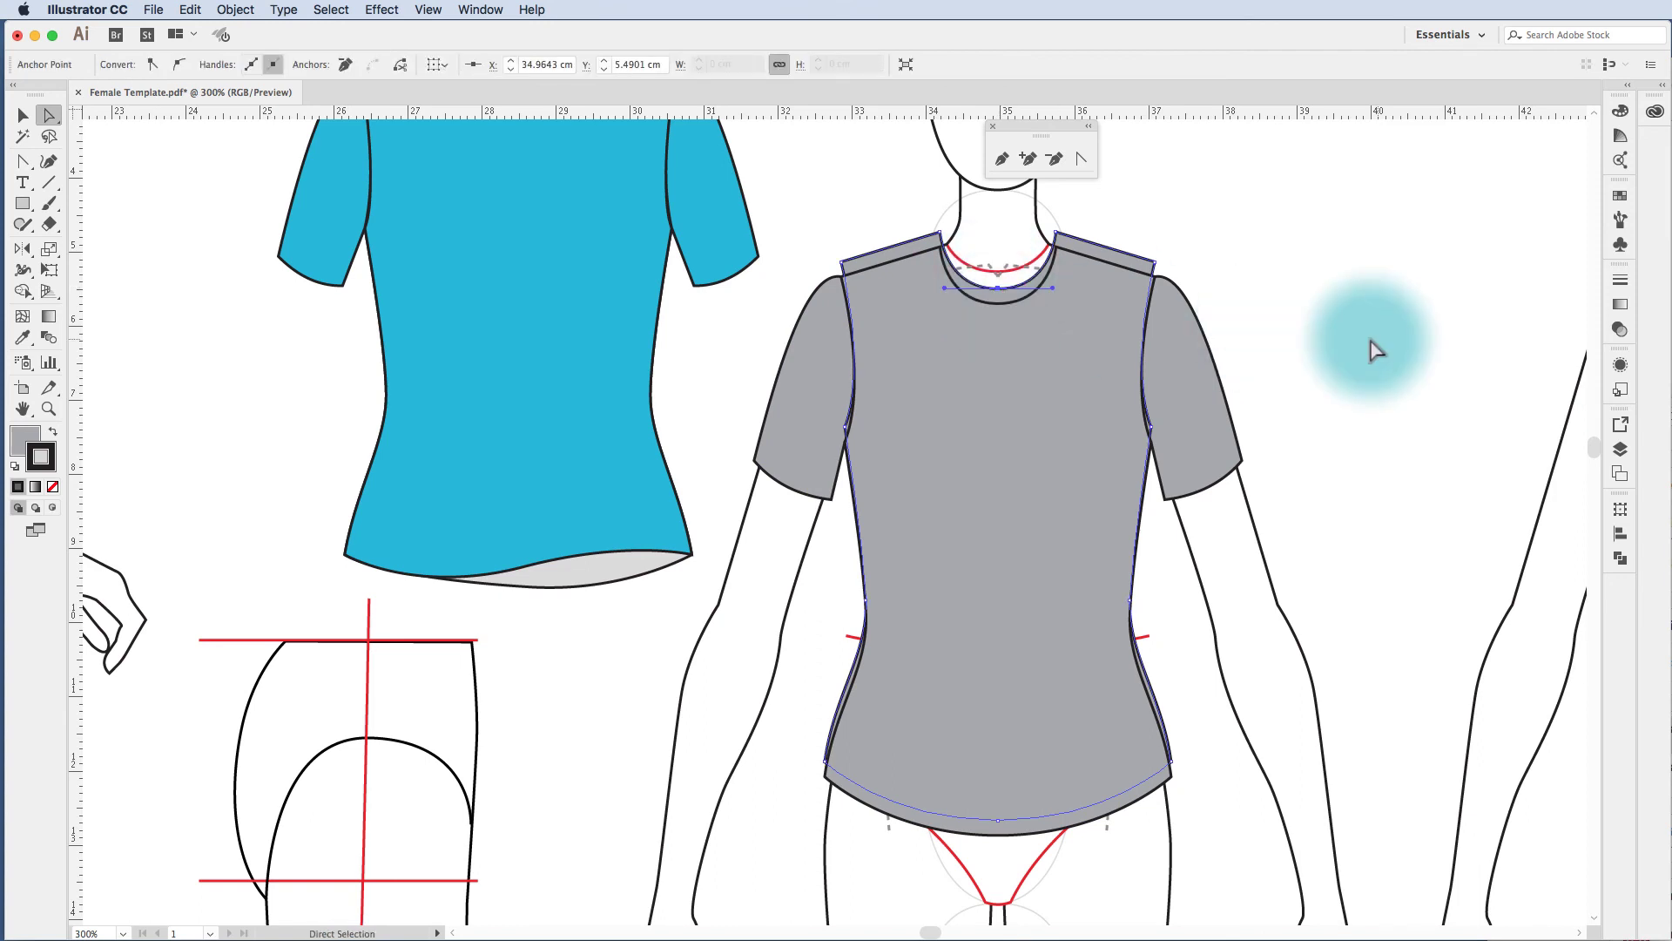
key("Up")
key("Up")
key("Up")
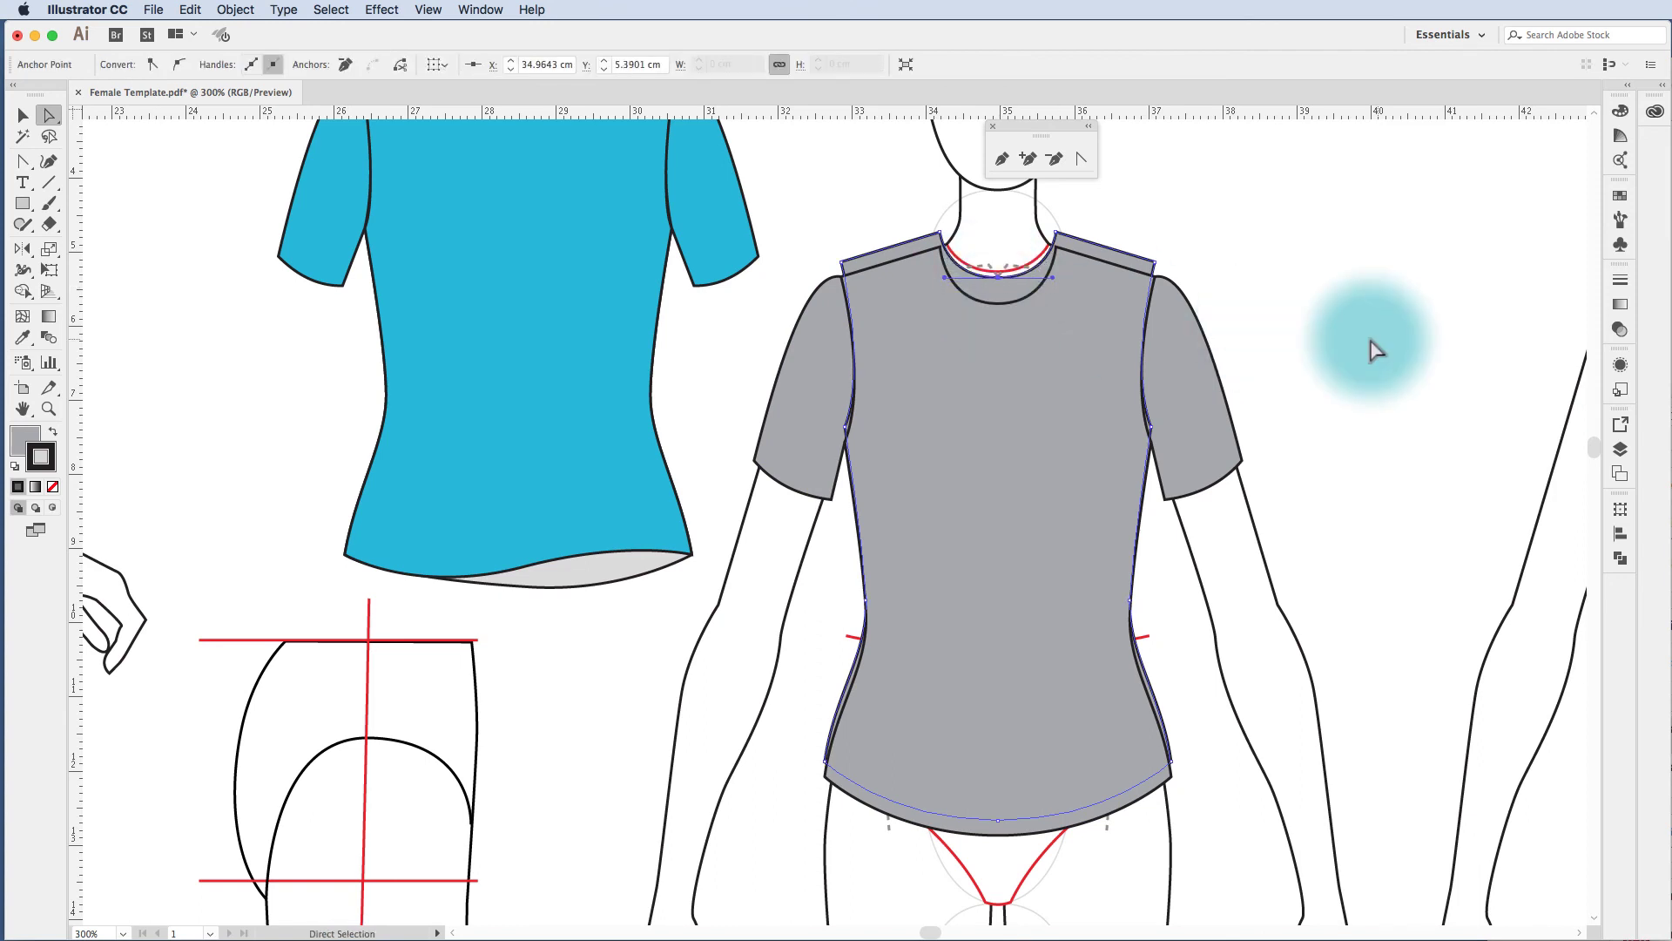
key("Up")
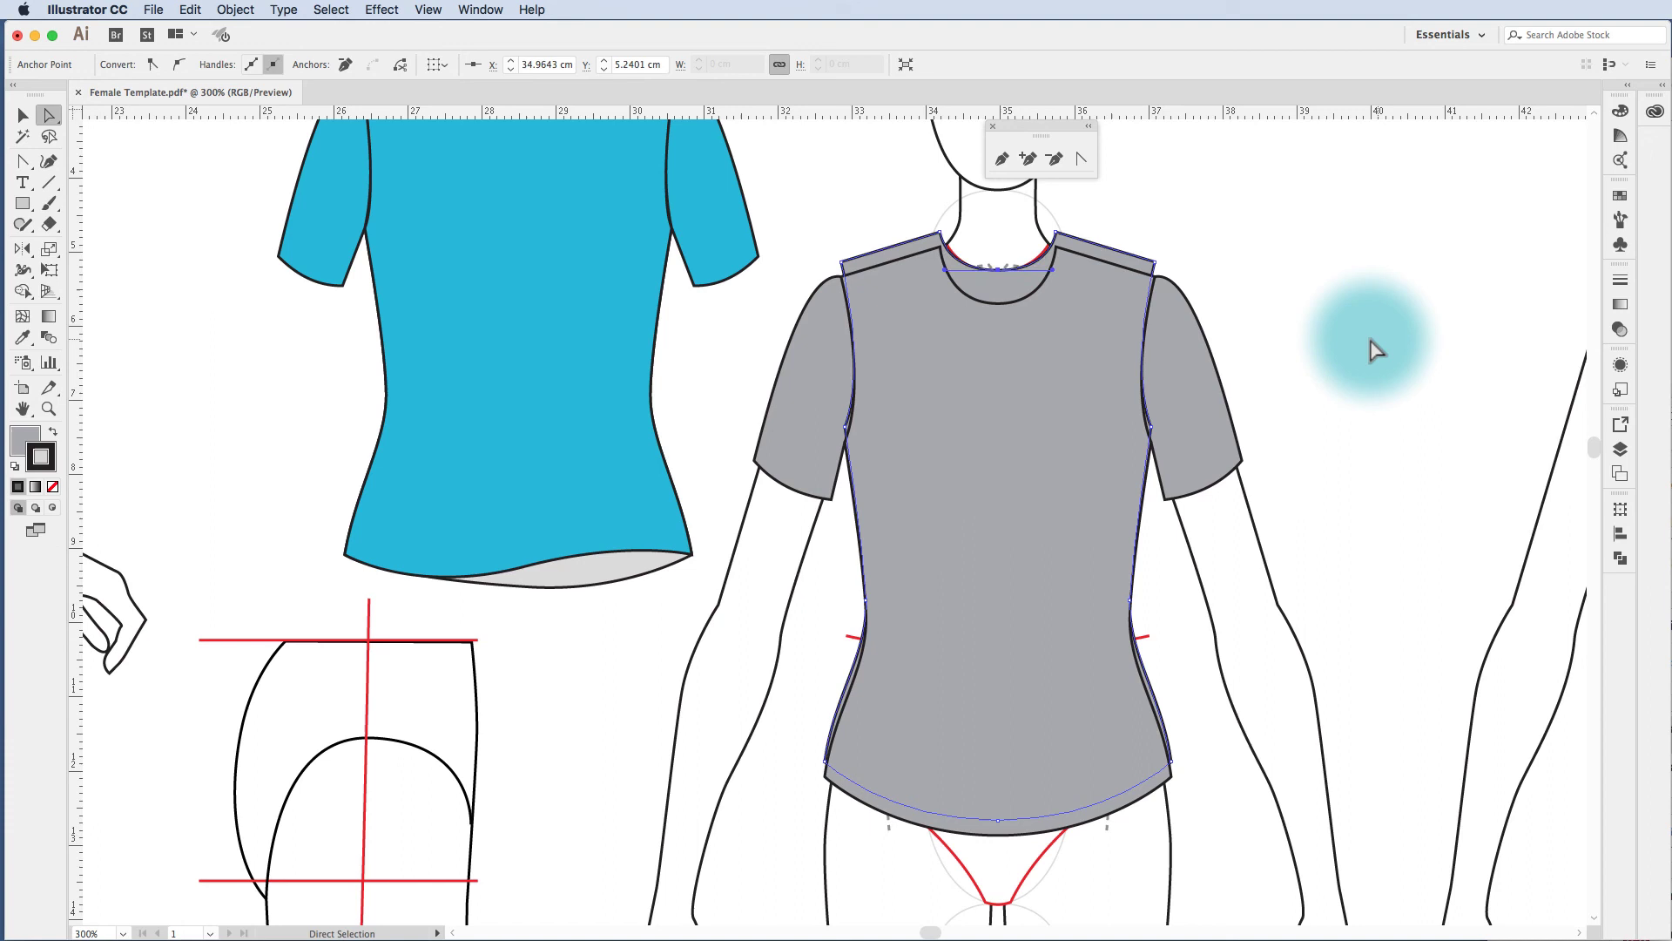
Nudge the whole back shirt piece down two increments to its original position.
left_click(1372, 348)
left_click(22, 117)
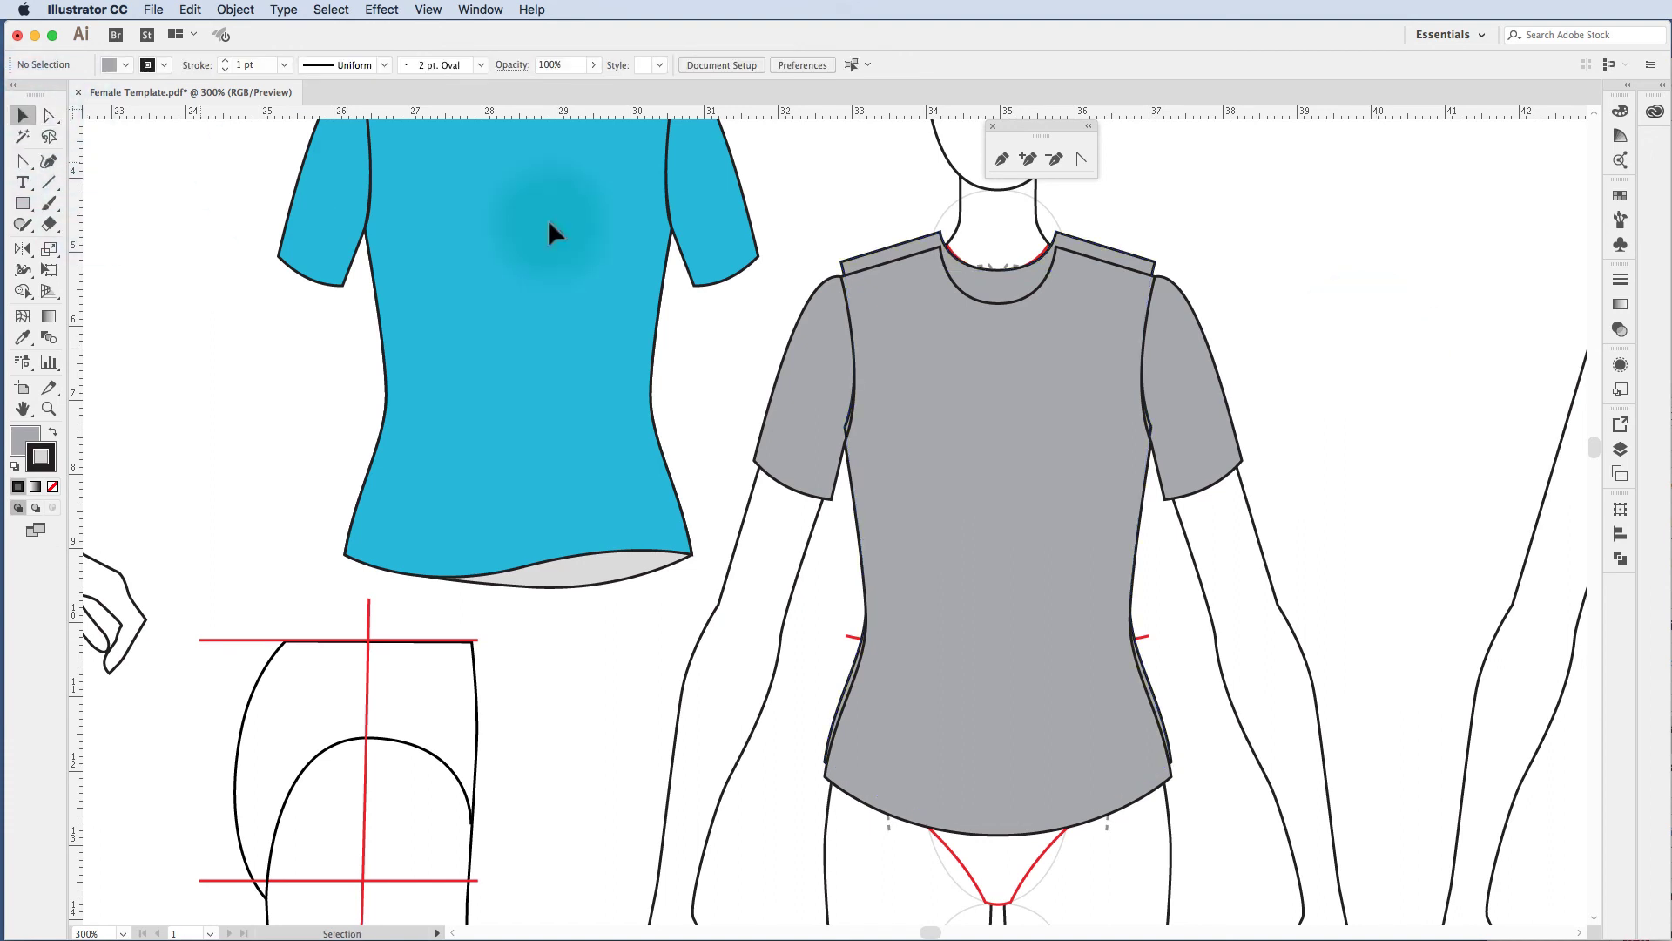
left_click(982, 277)
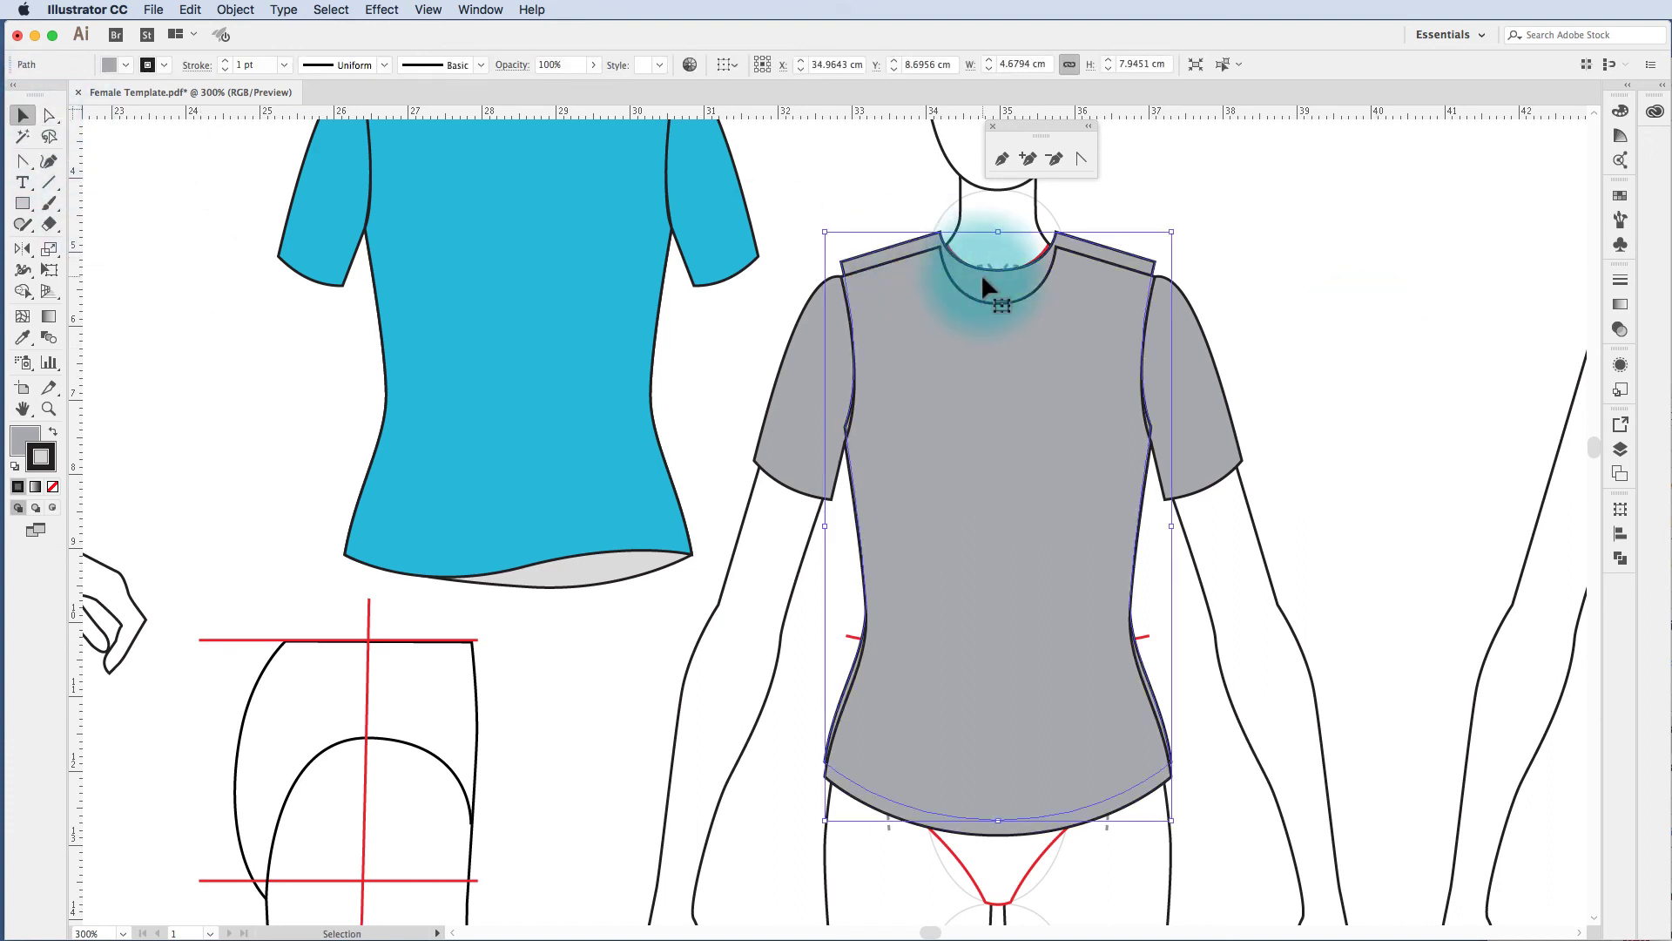
key("Down")
key("Down")
key("Down")
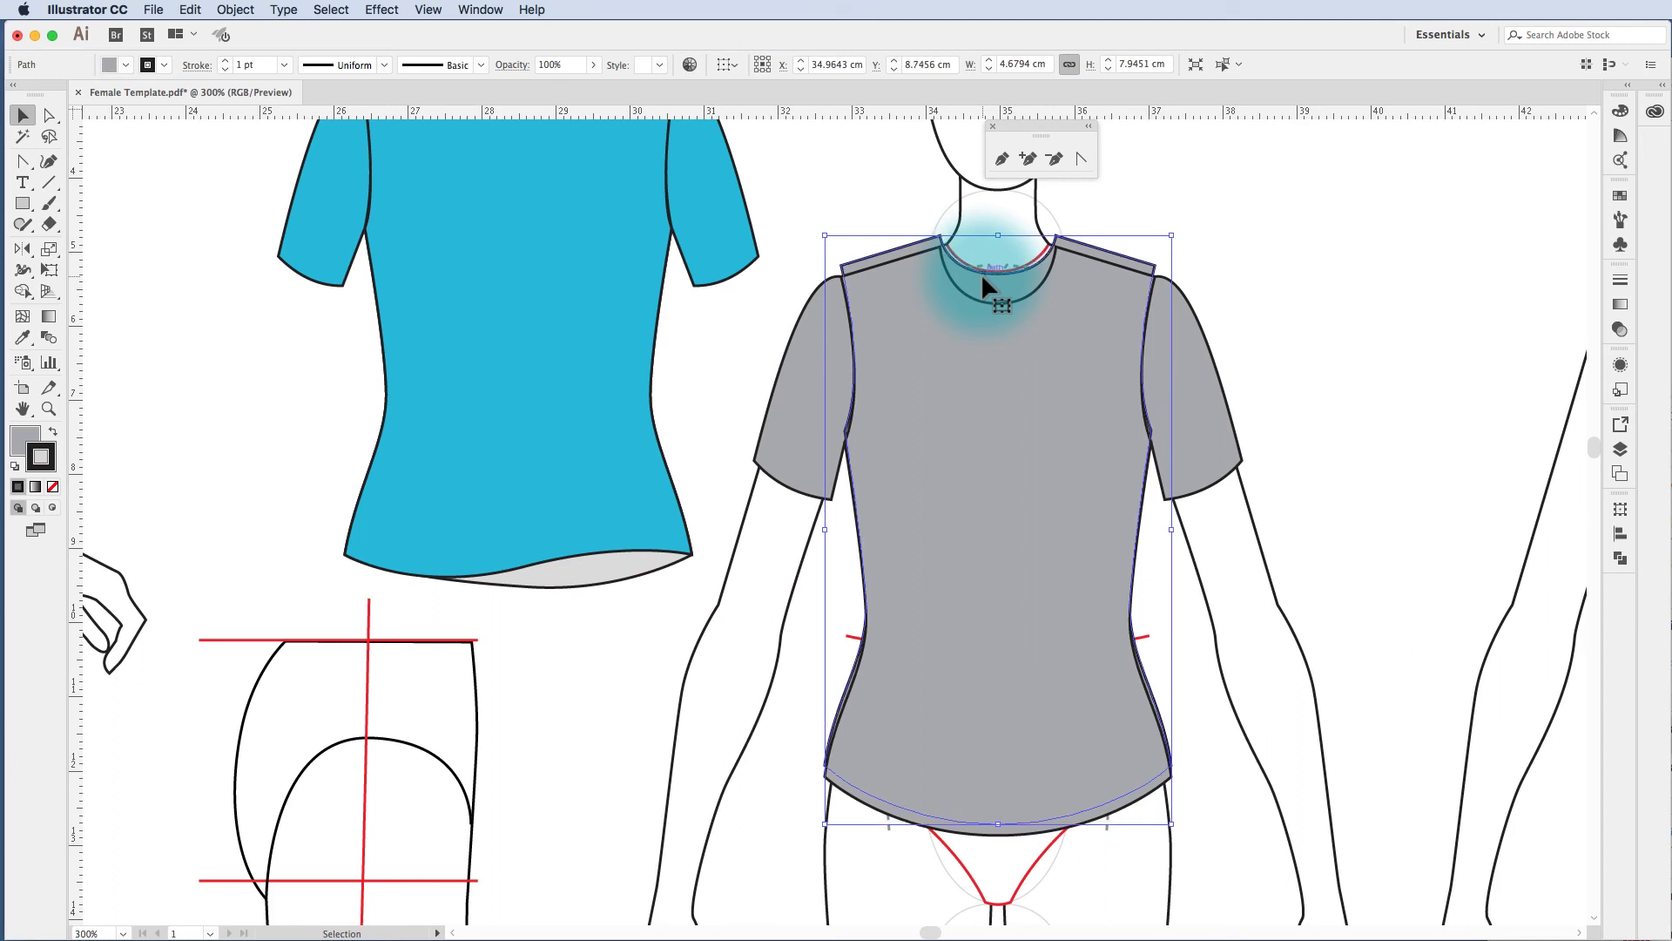
key("Down")
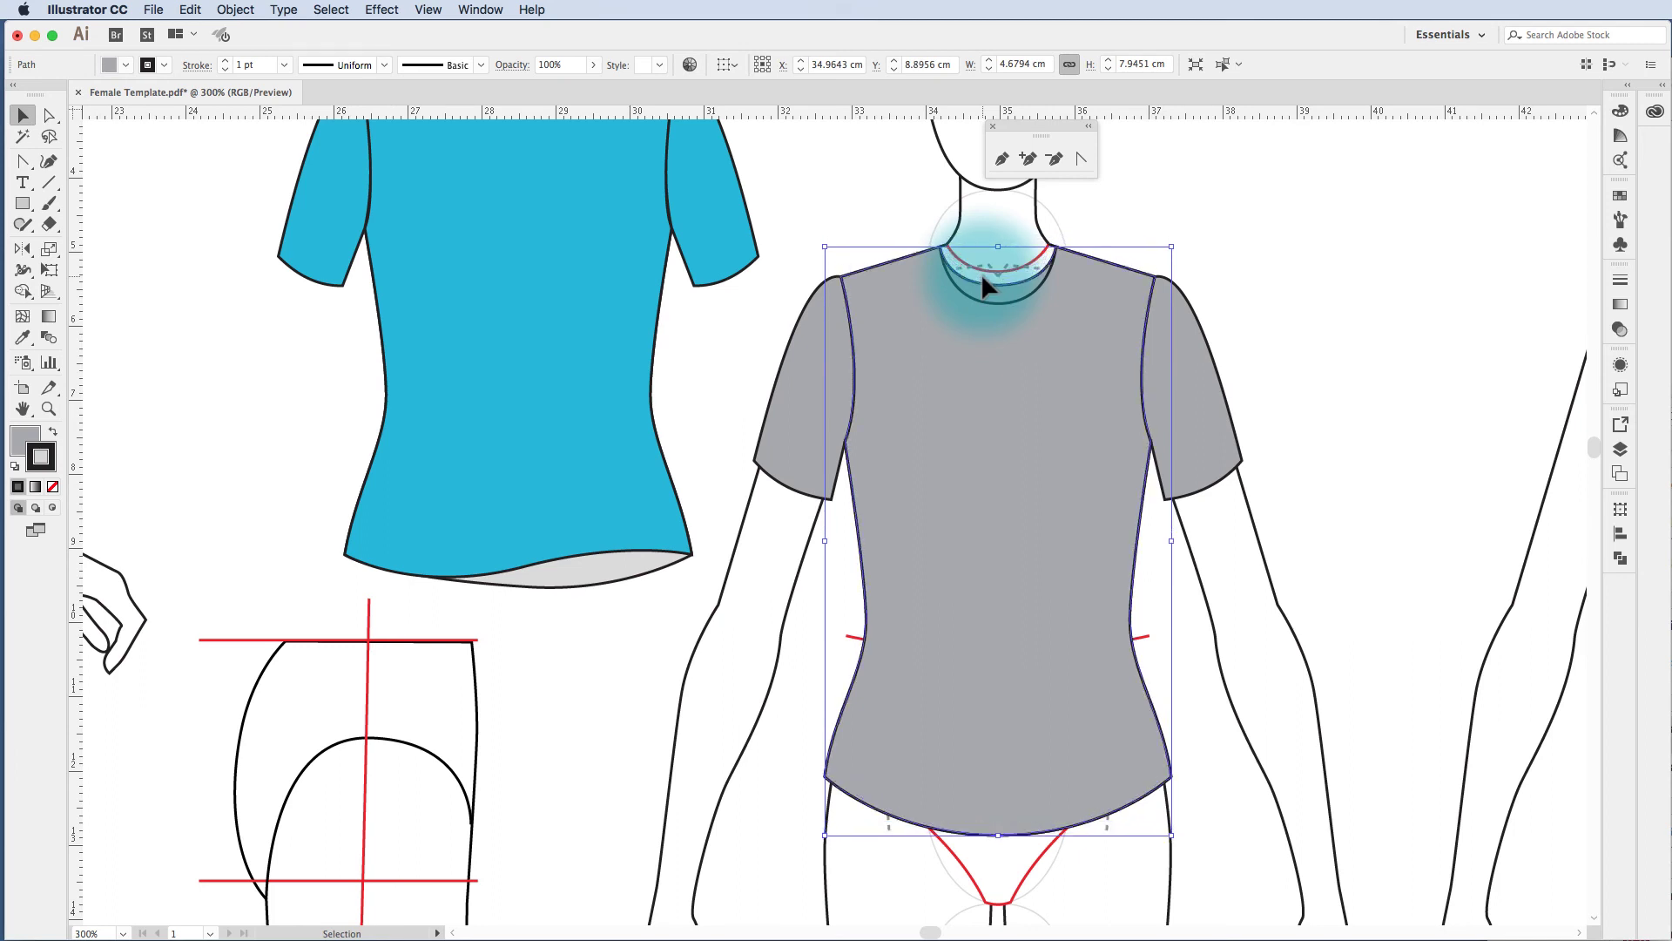
left_click(1331, 353)
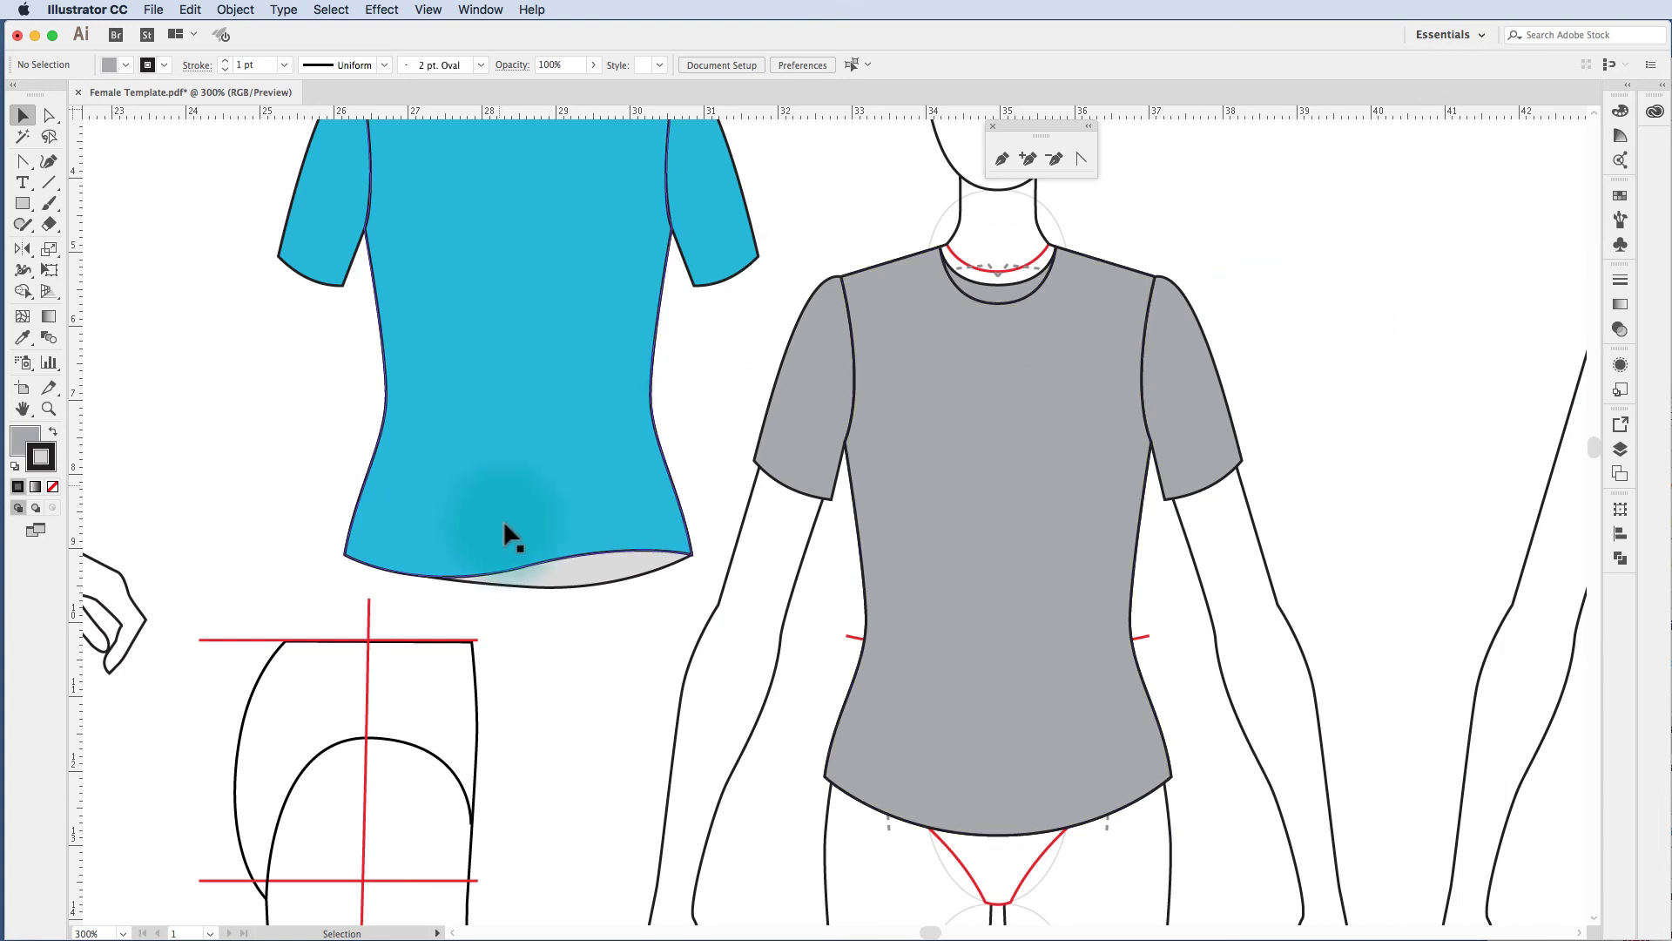
Apply a blue Fill swatch to the shirt front and the left and right sleeves together.
left_click(950, 344)
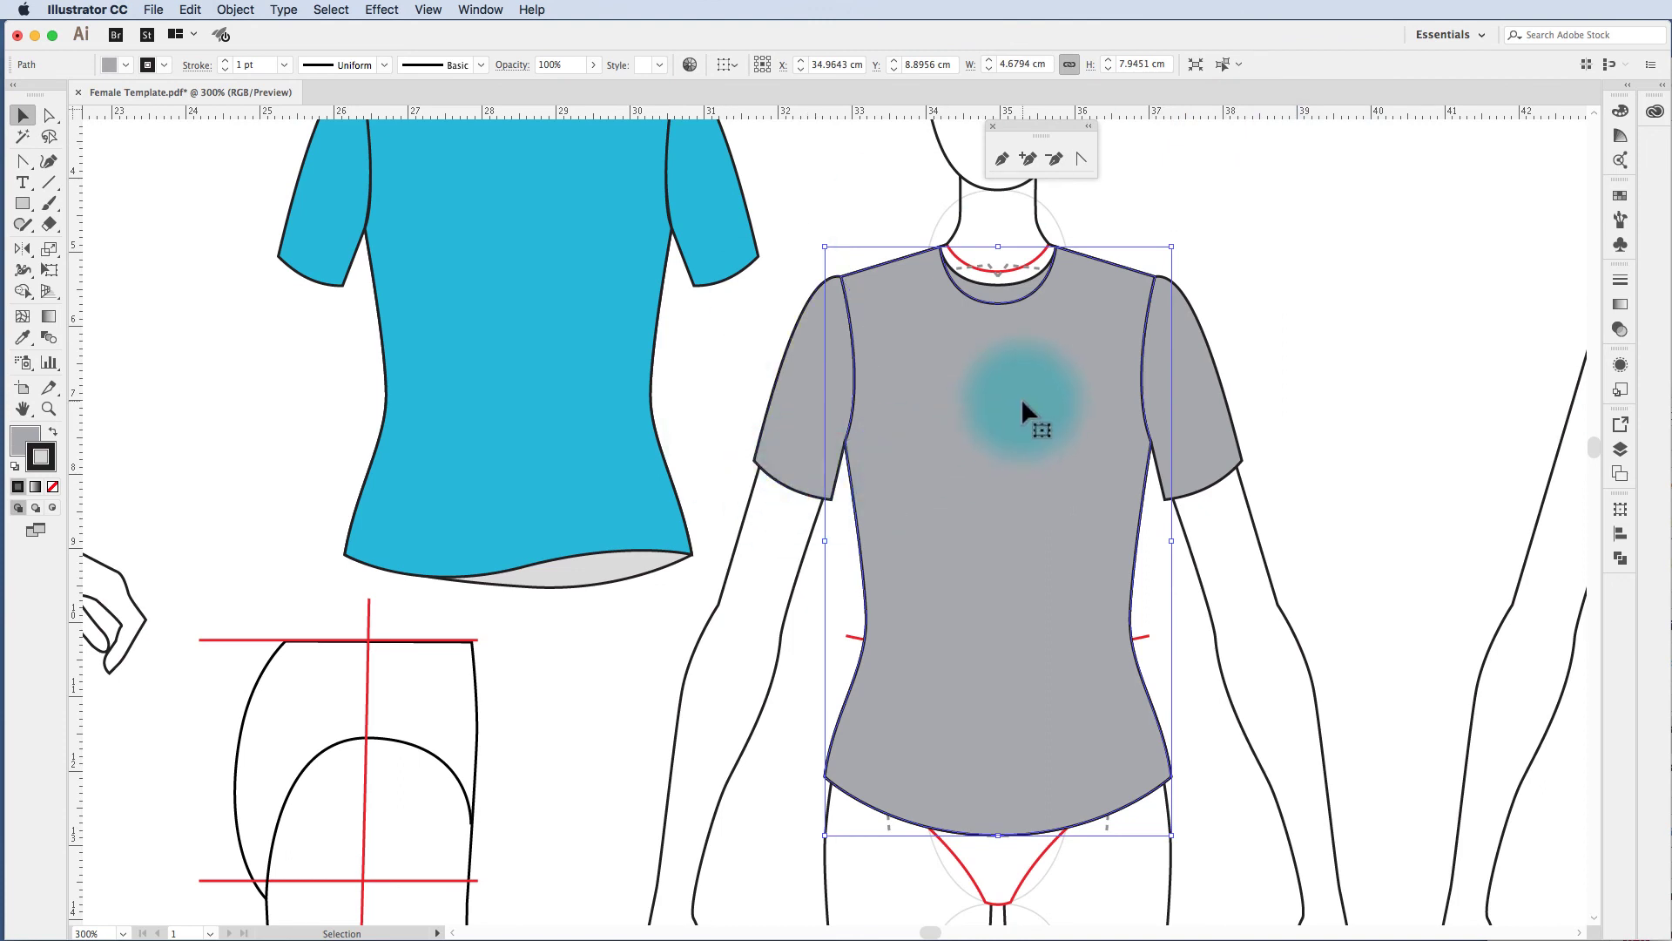
scroll(923, 398, "left", 2)
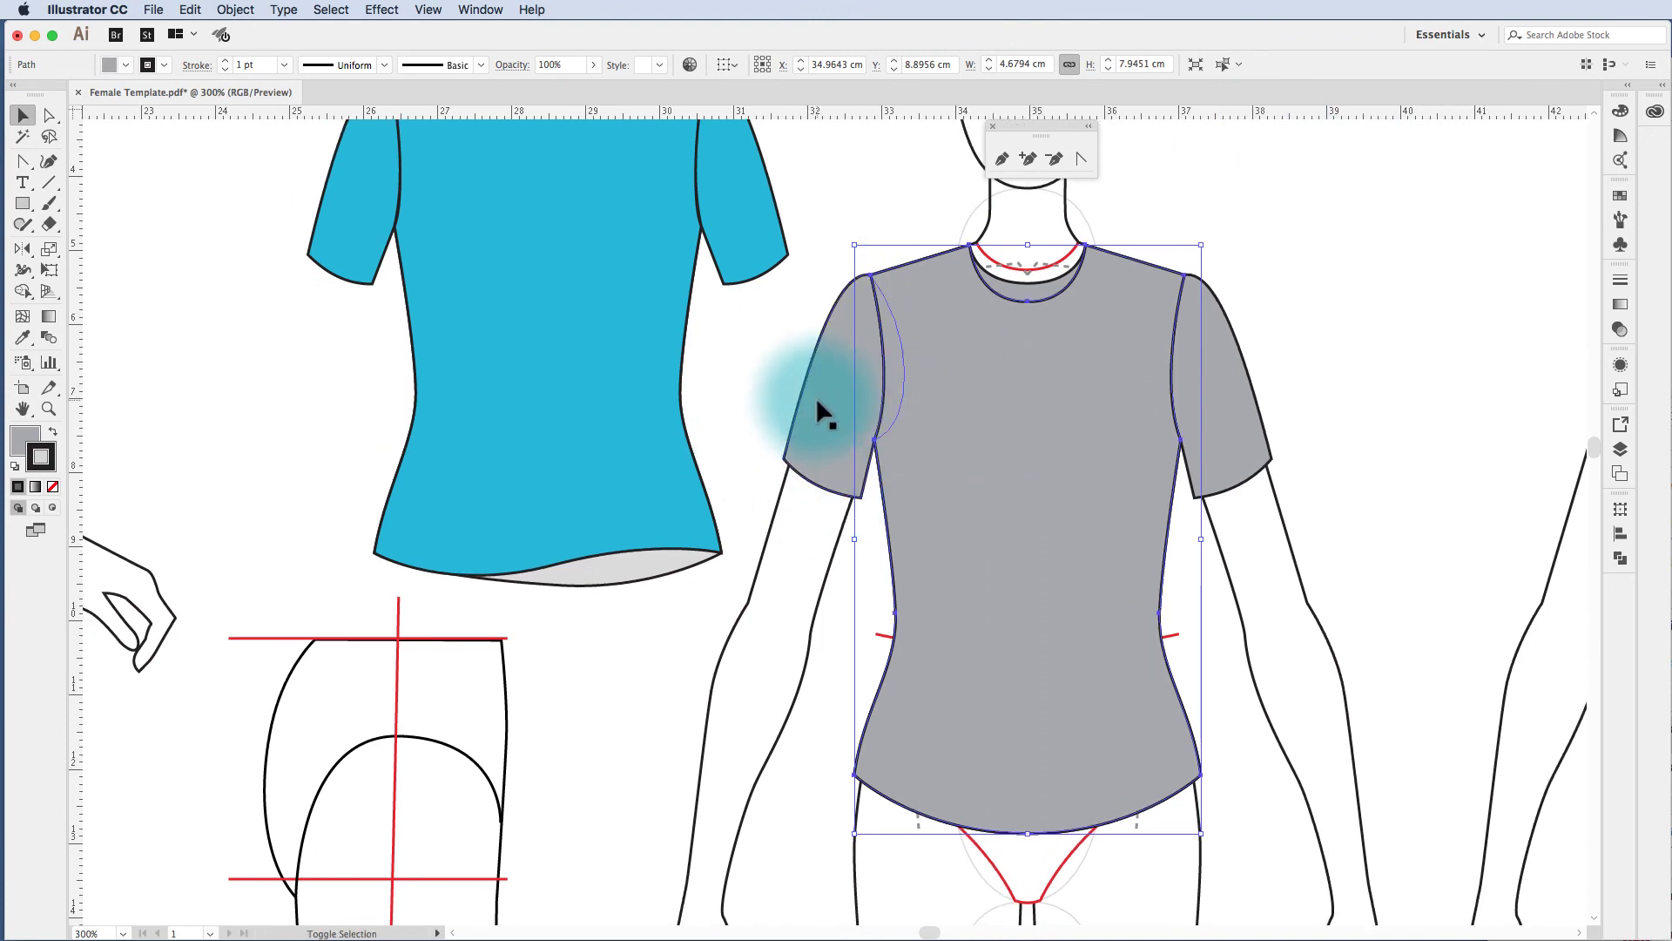
left_click(828, 405, "shift")
scroll(1052, 397, "left", 2)
left_click(1259, 384, "shift")
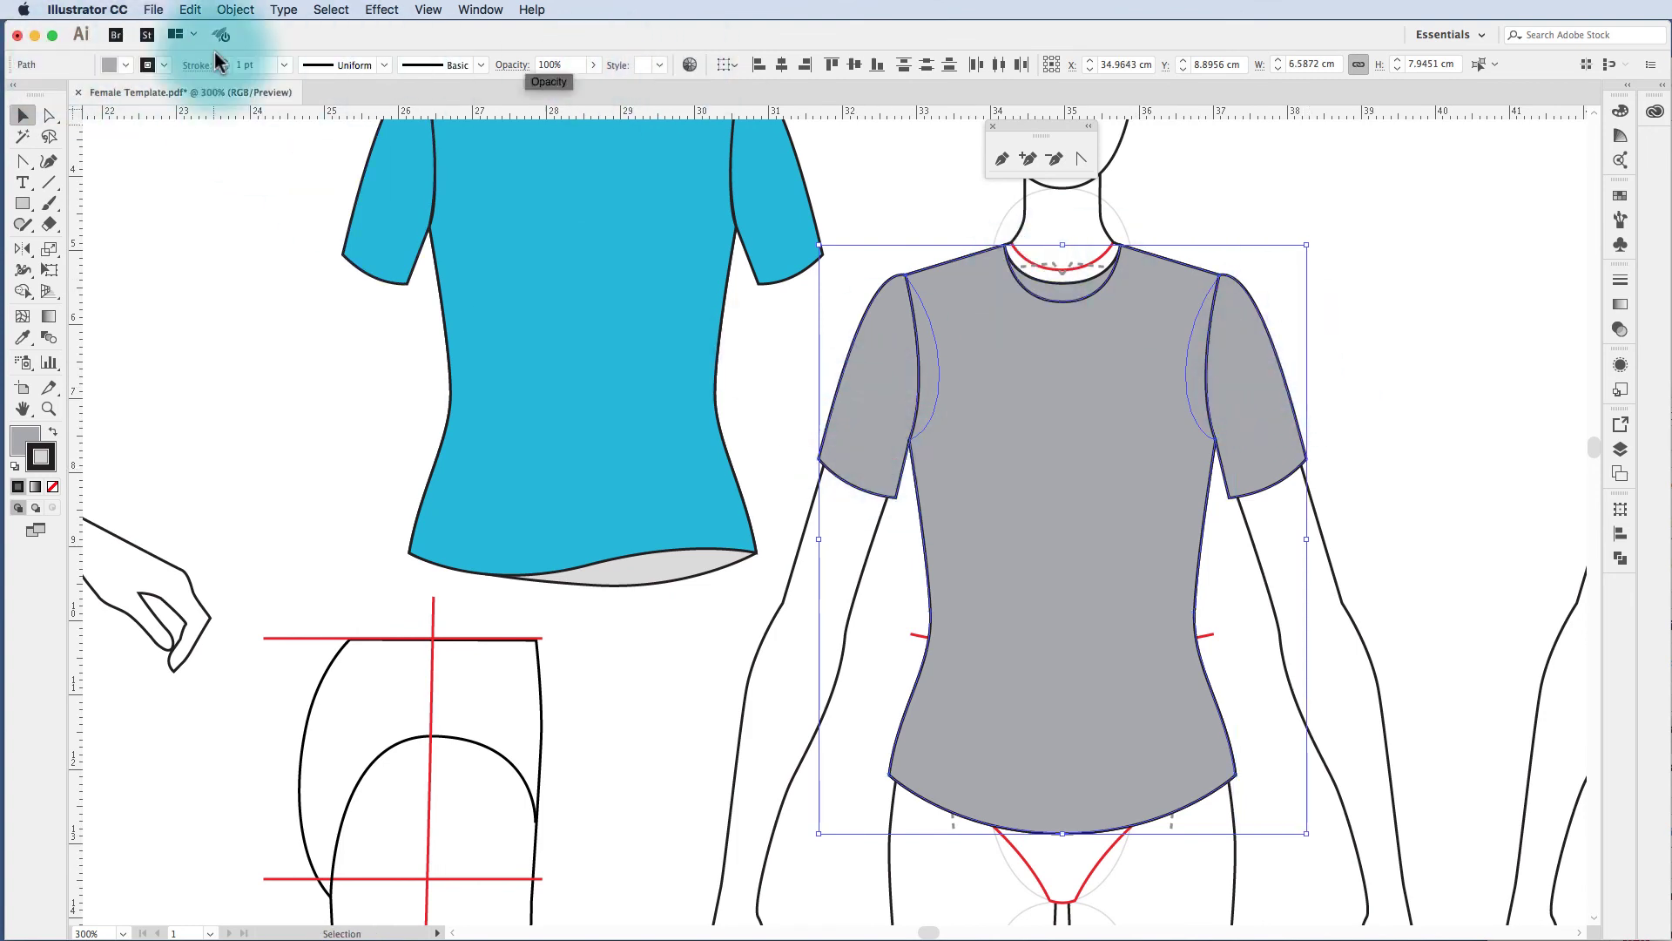
left_click(109, 70)
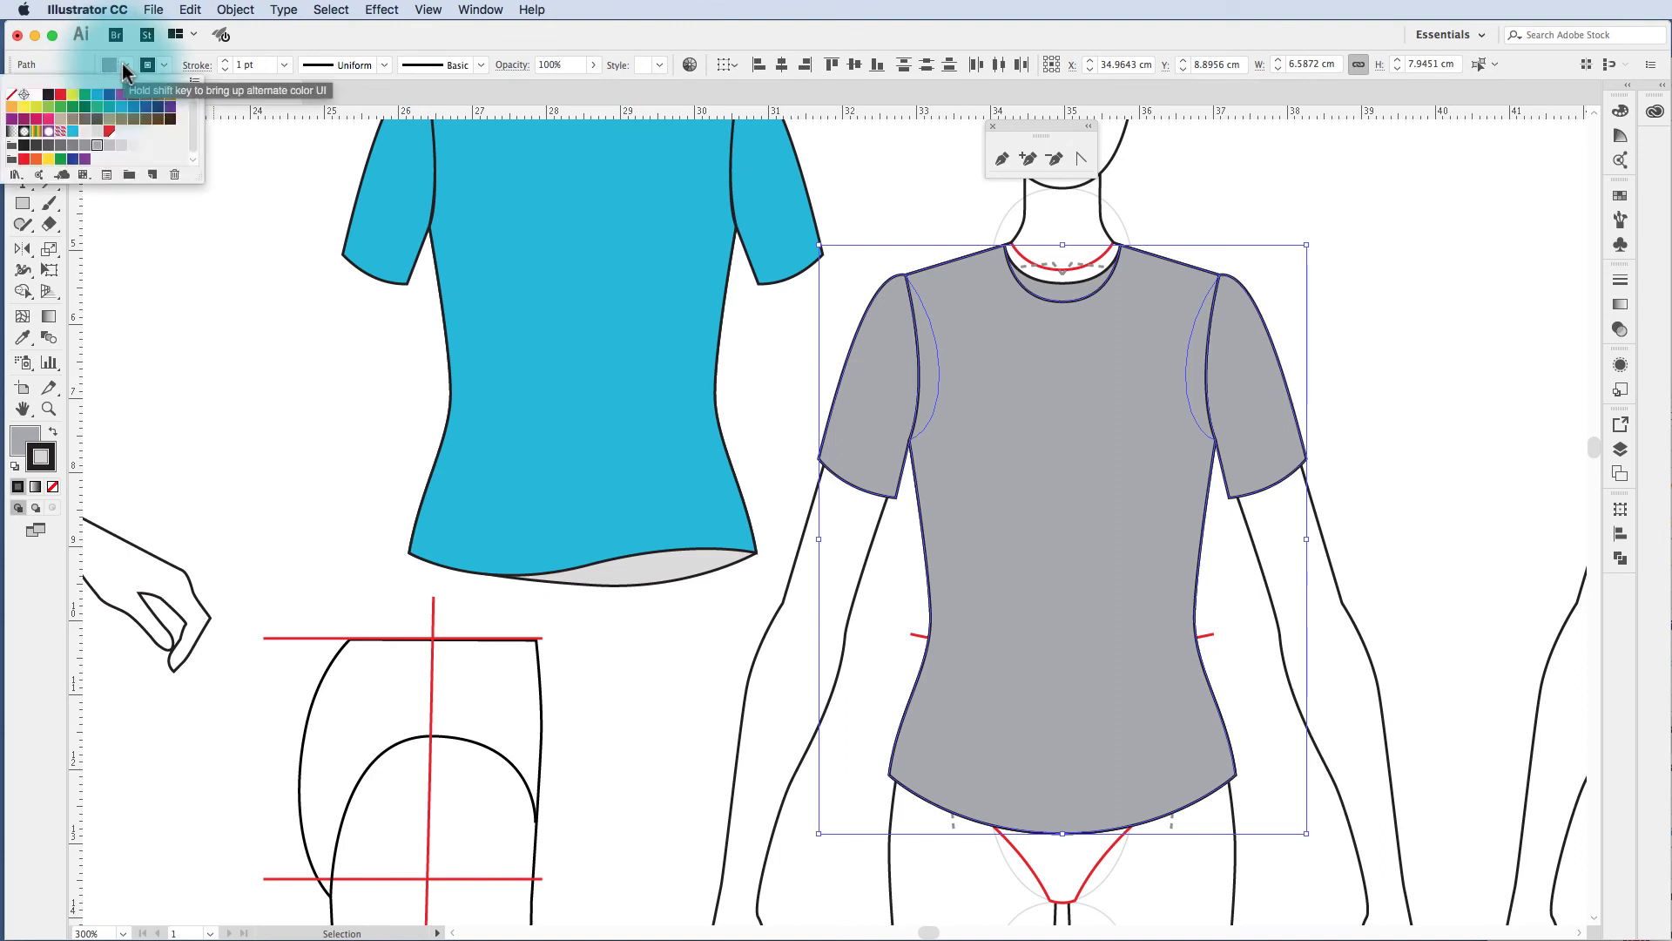
left_click(121, 106)
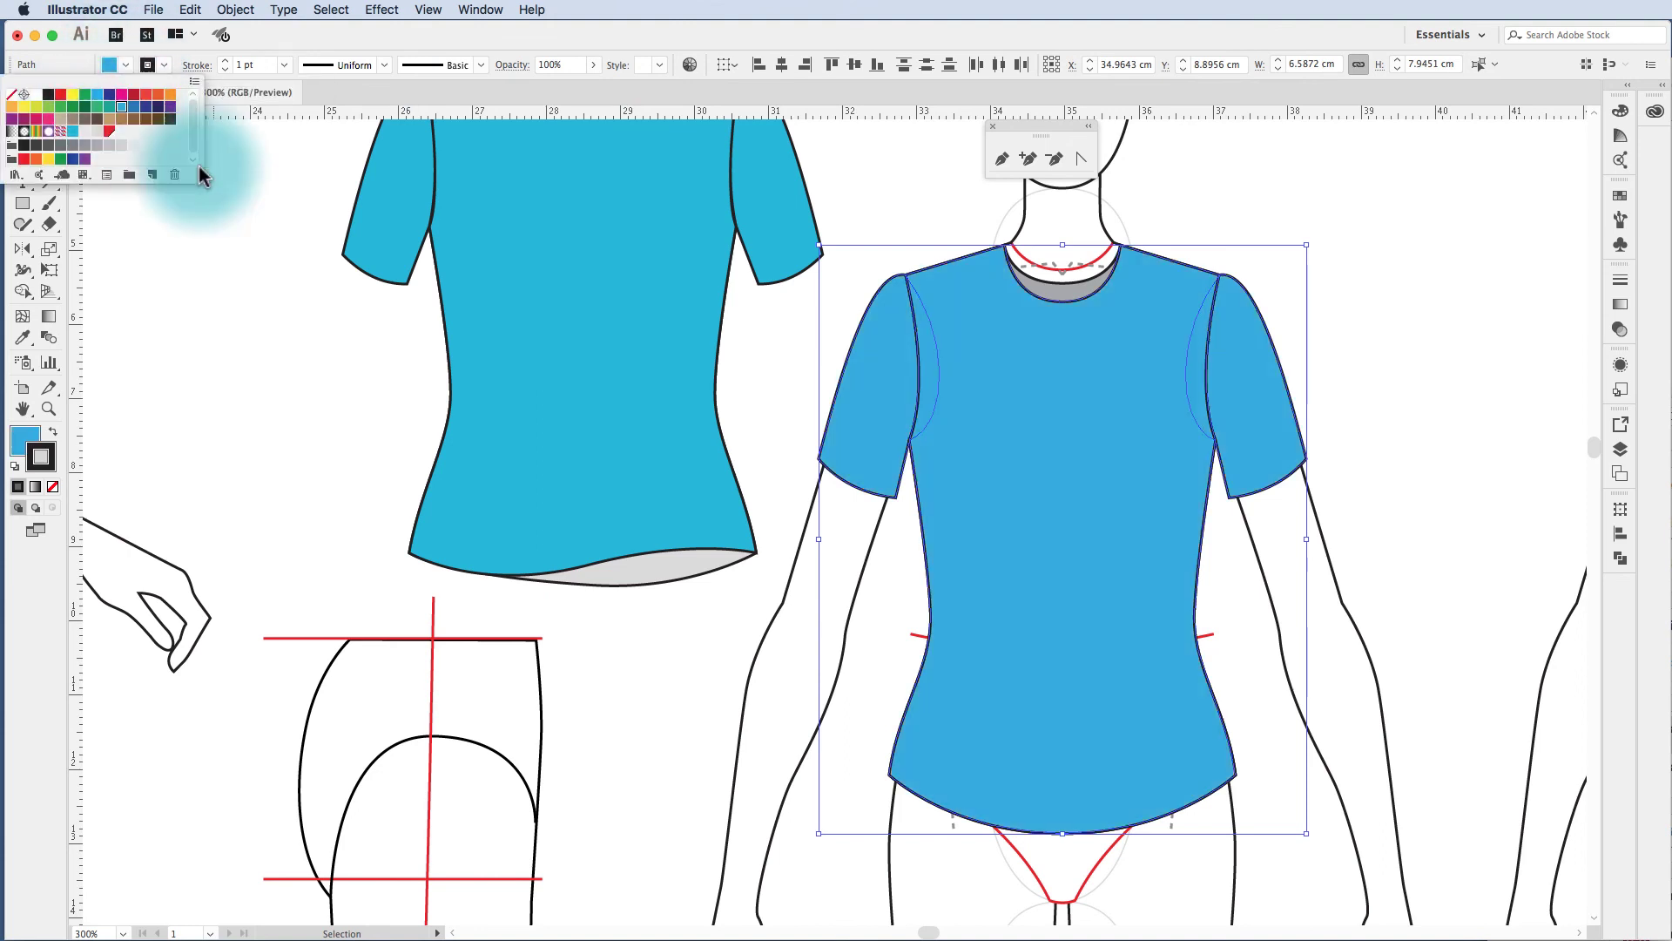
left_click(1389, 500)
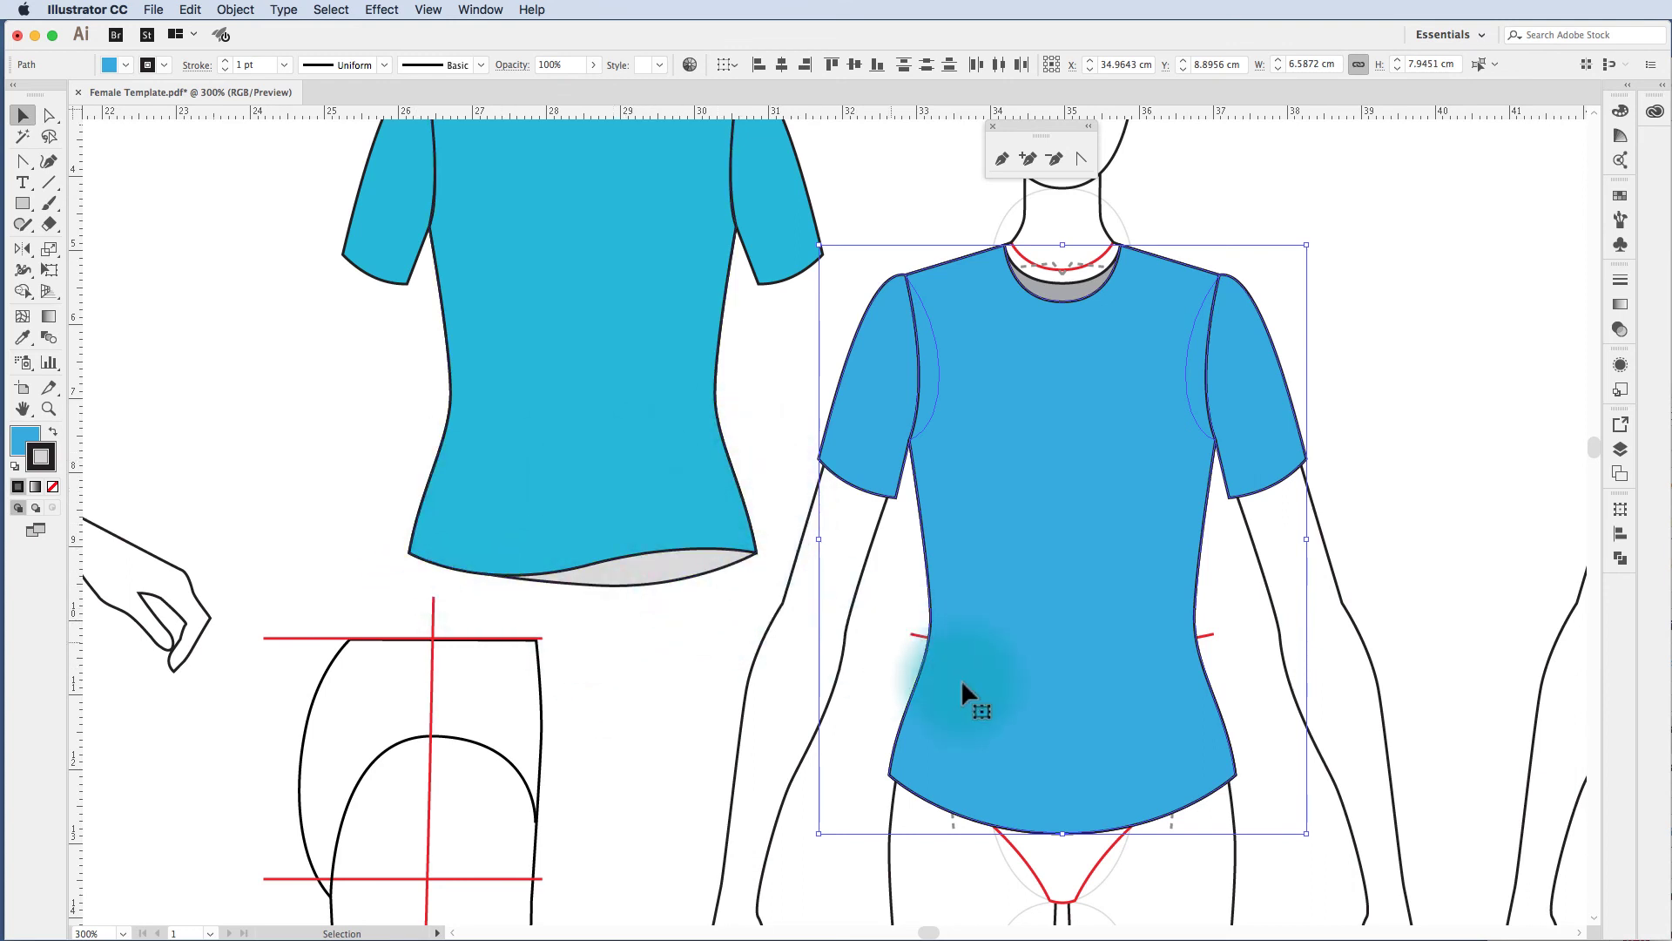
Pull the hem's bottom centre anchor and its handle upward to flatten the front hem curve.
left_click(216, 463)
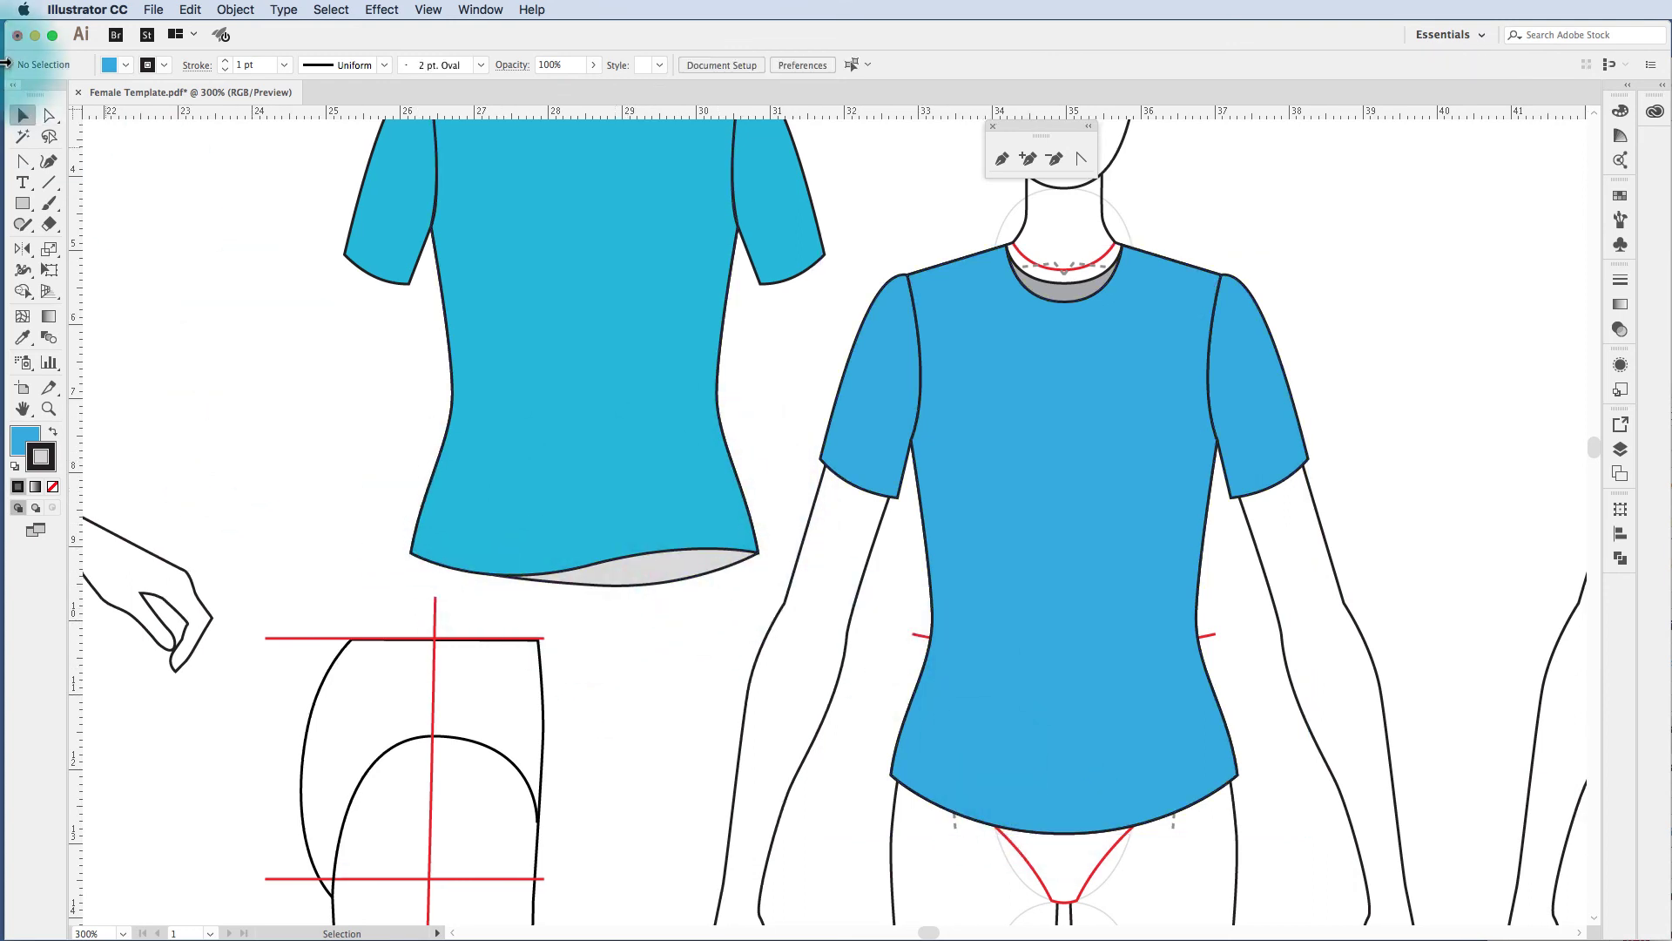
left_click(45, 114)
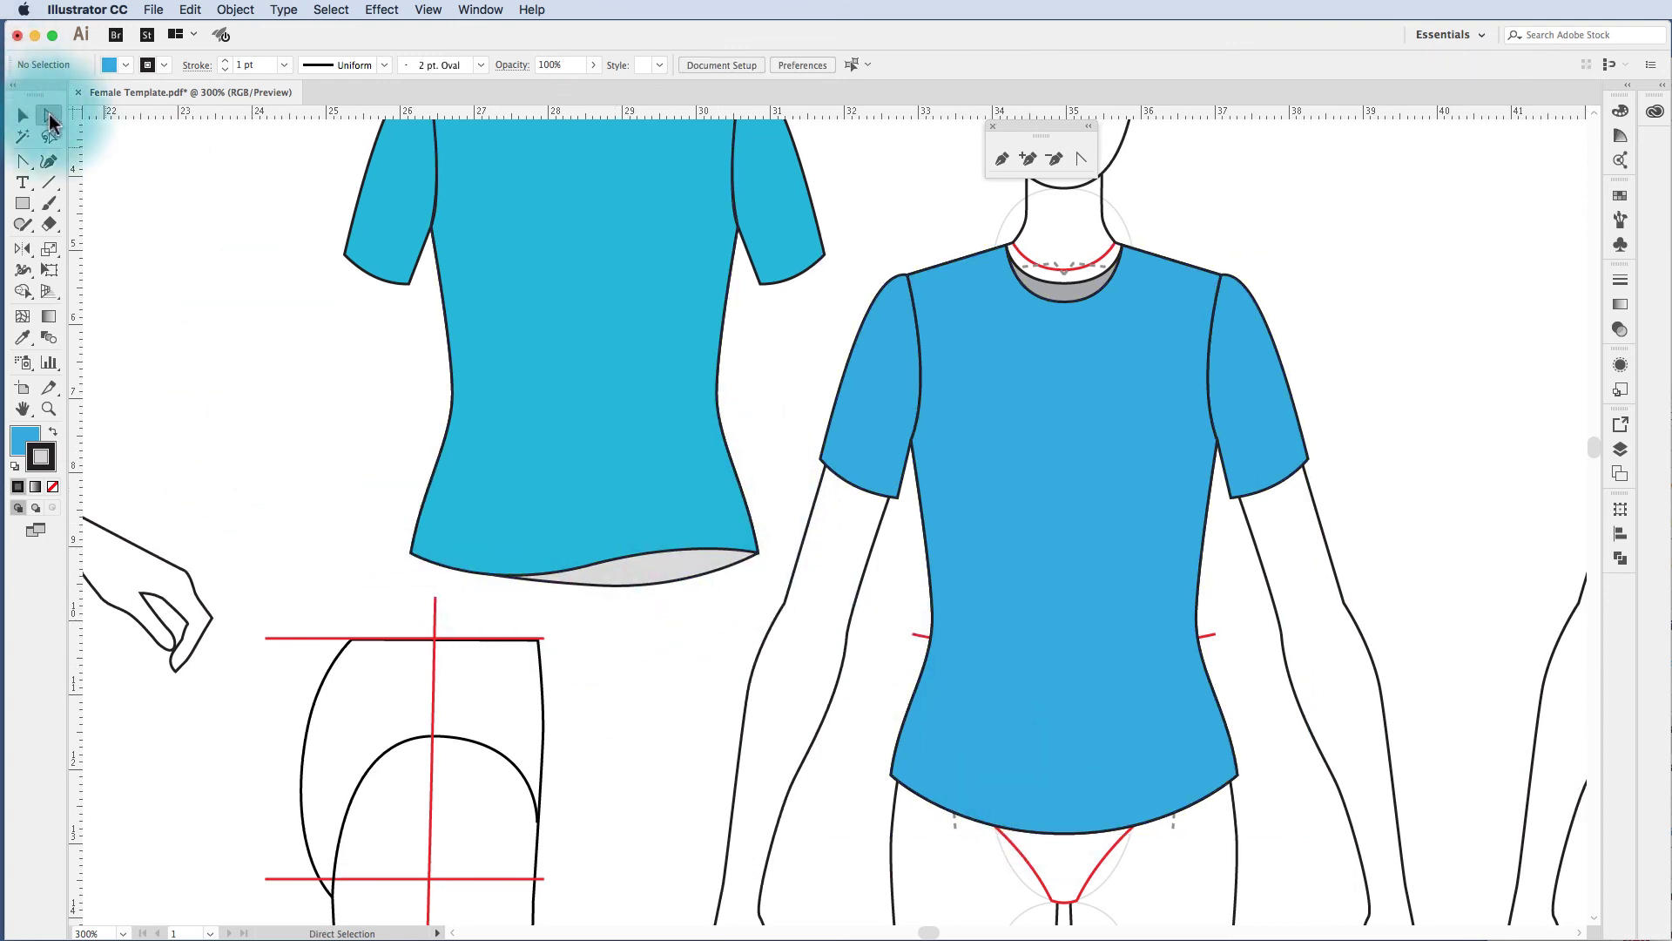
left_click(1065, 834)
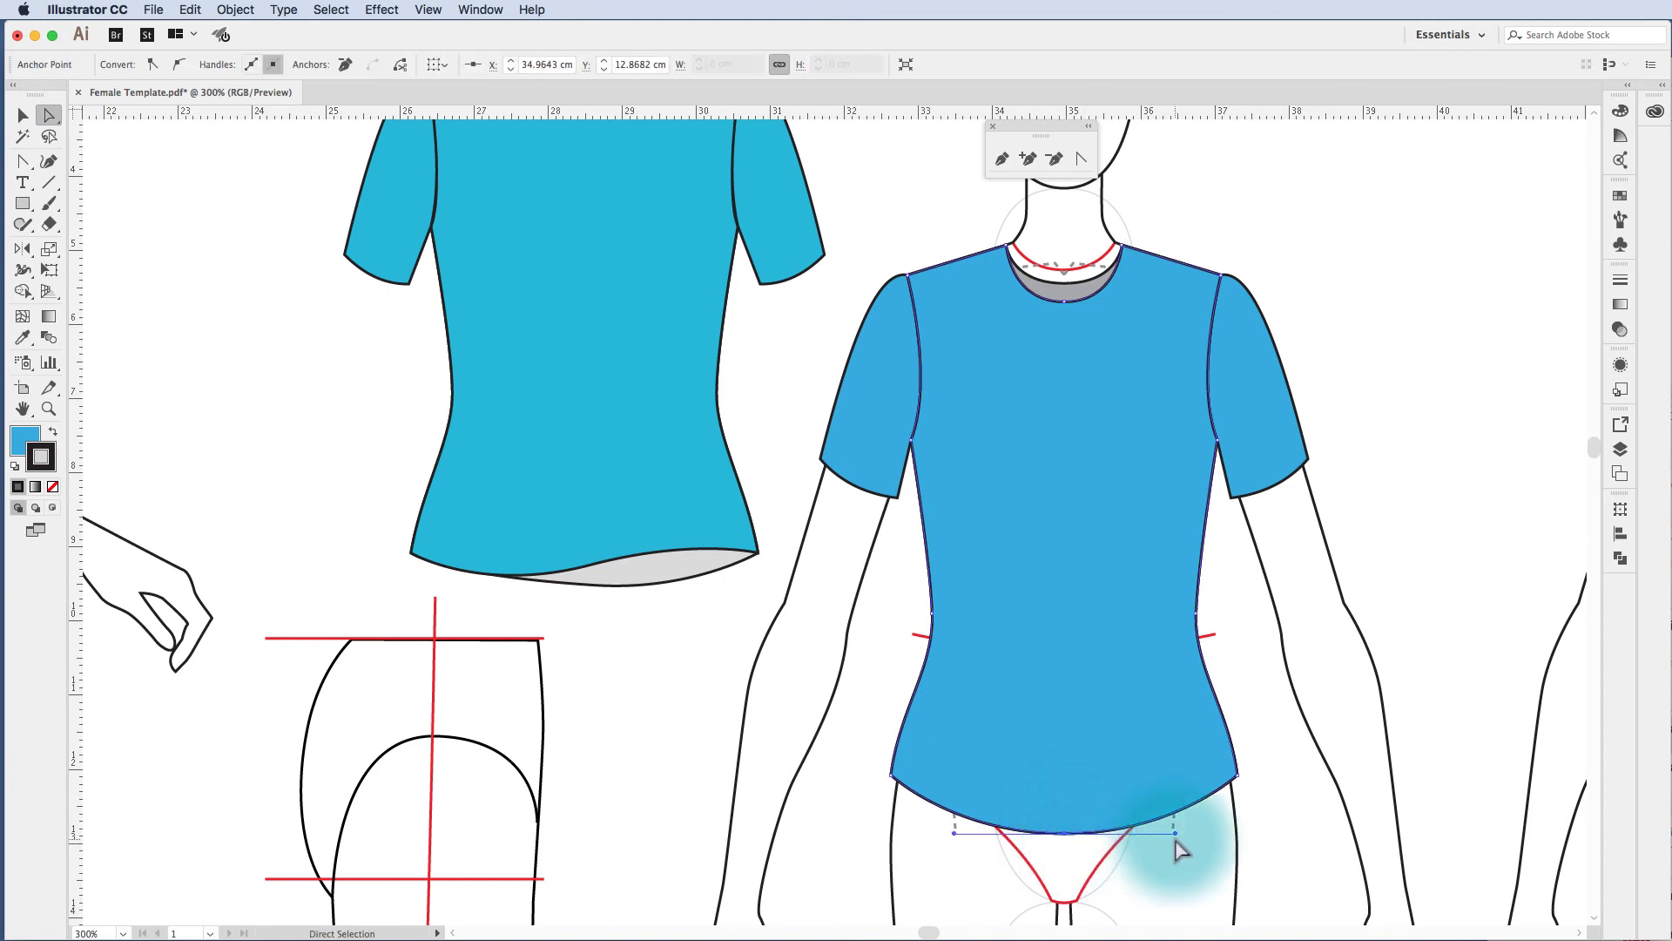
left_click_drag(1177, 843, 1167, 800)
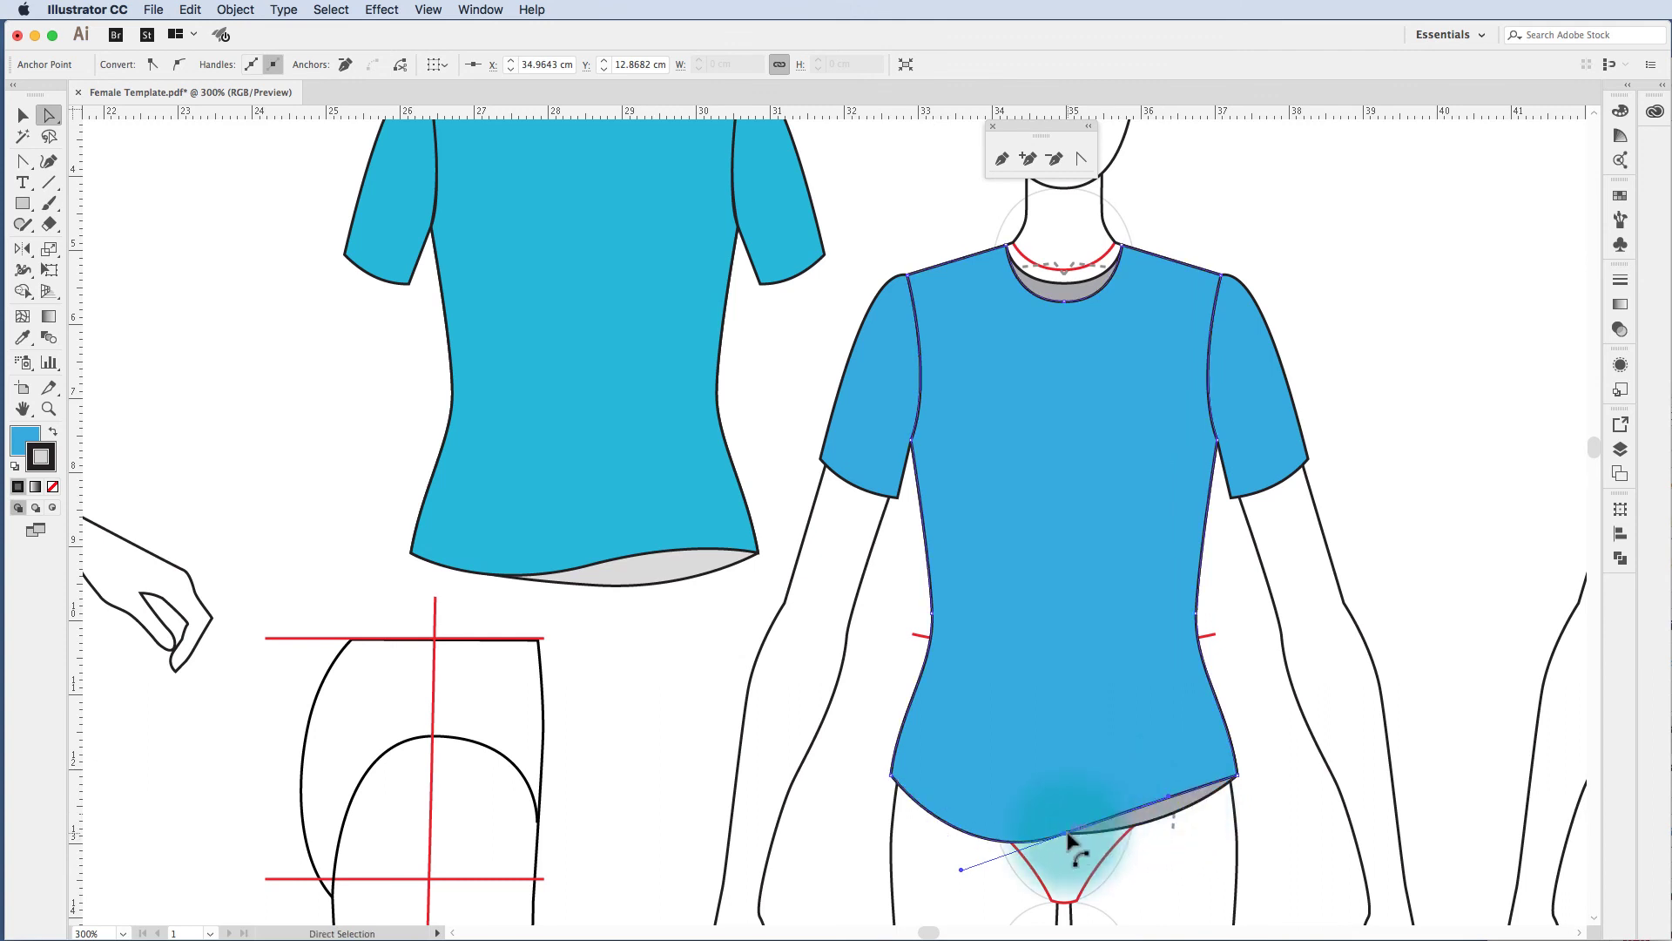
left_click(1067, 837)
left_click_drag(1067, 838, 1175, 842)
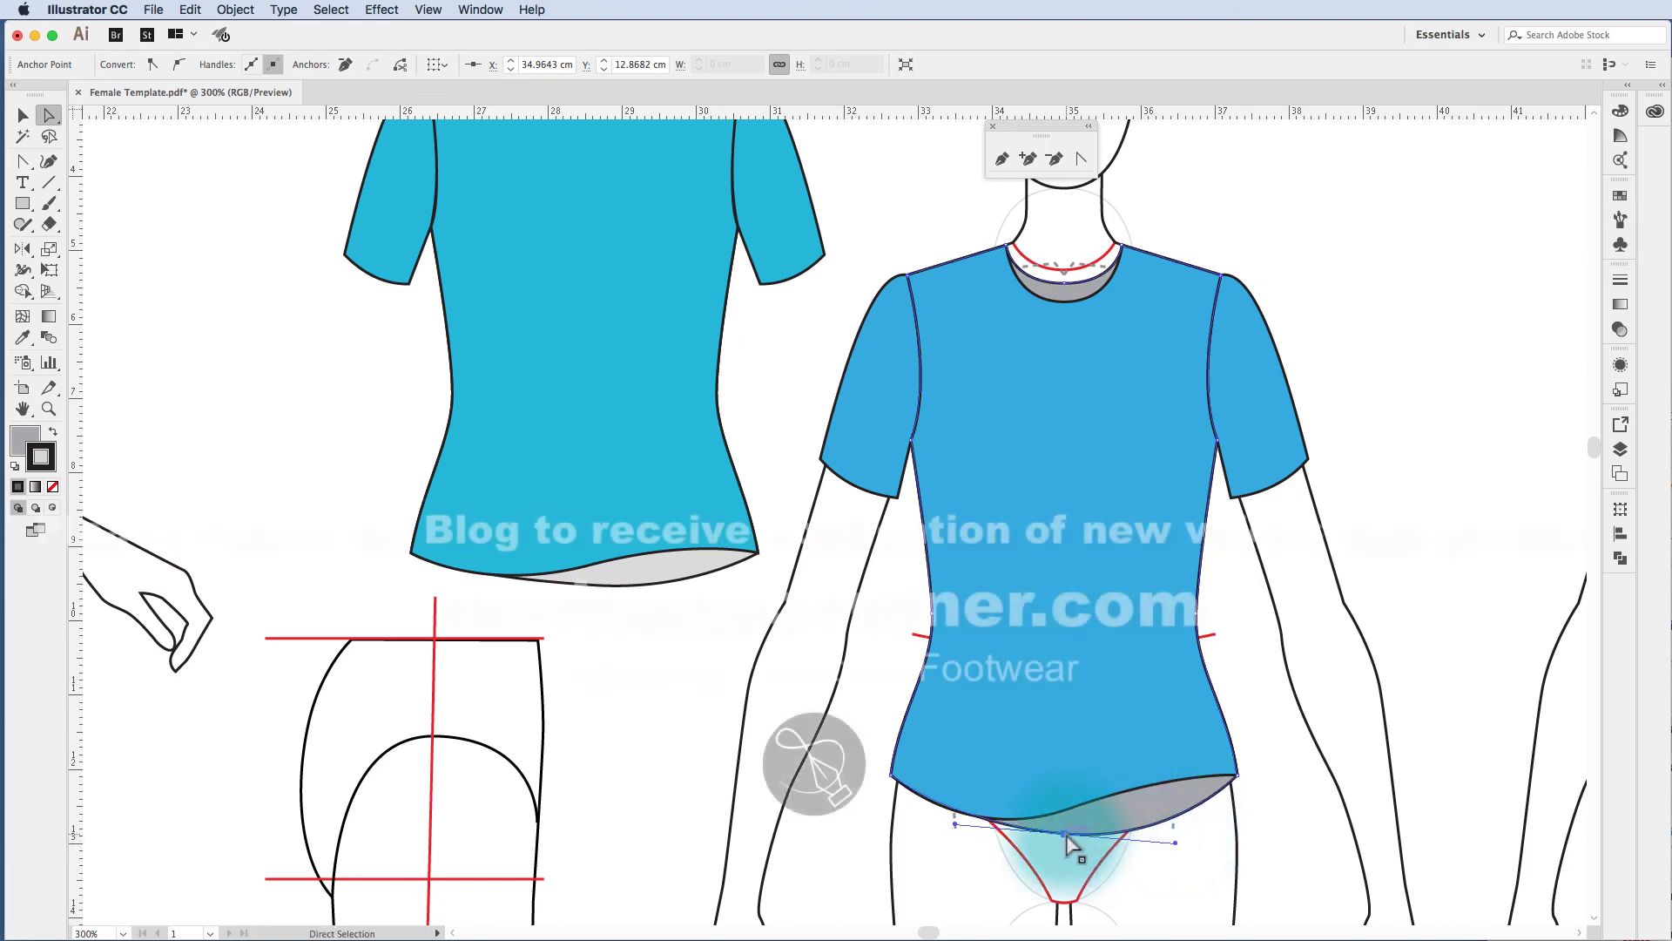
left_click_drag(1068, 836, 1038, 822)
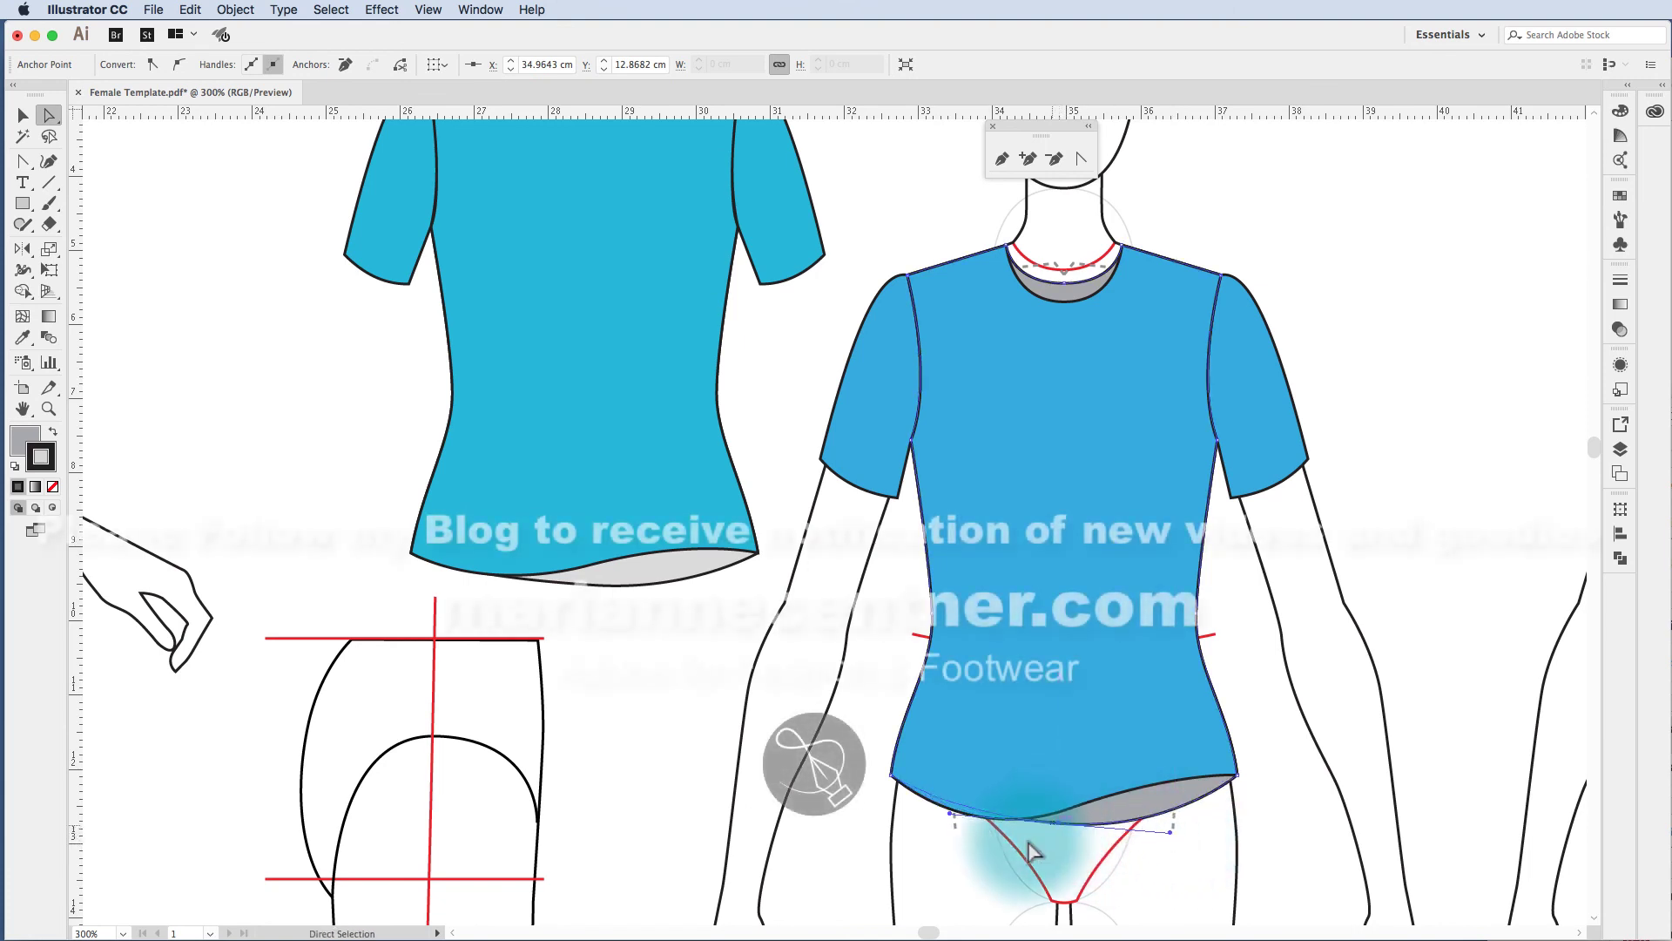
left_click(1296, 693)
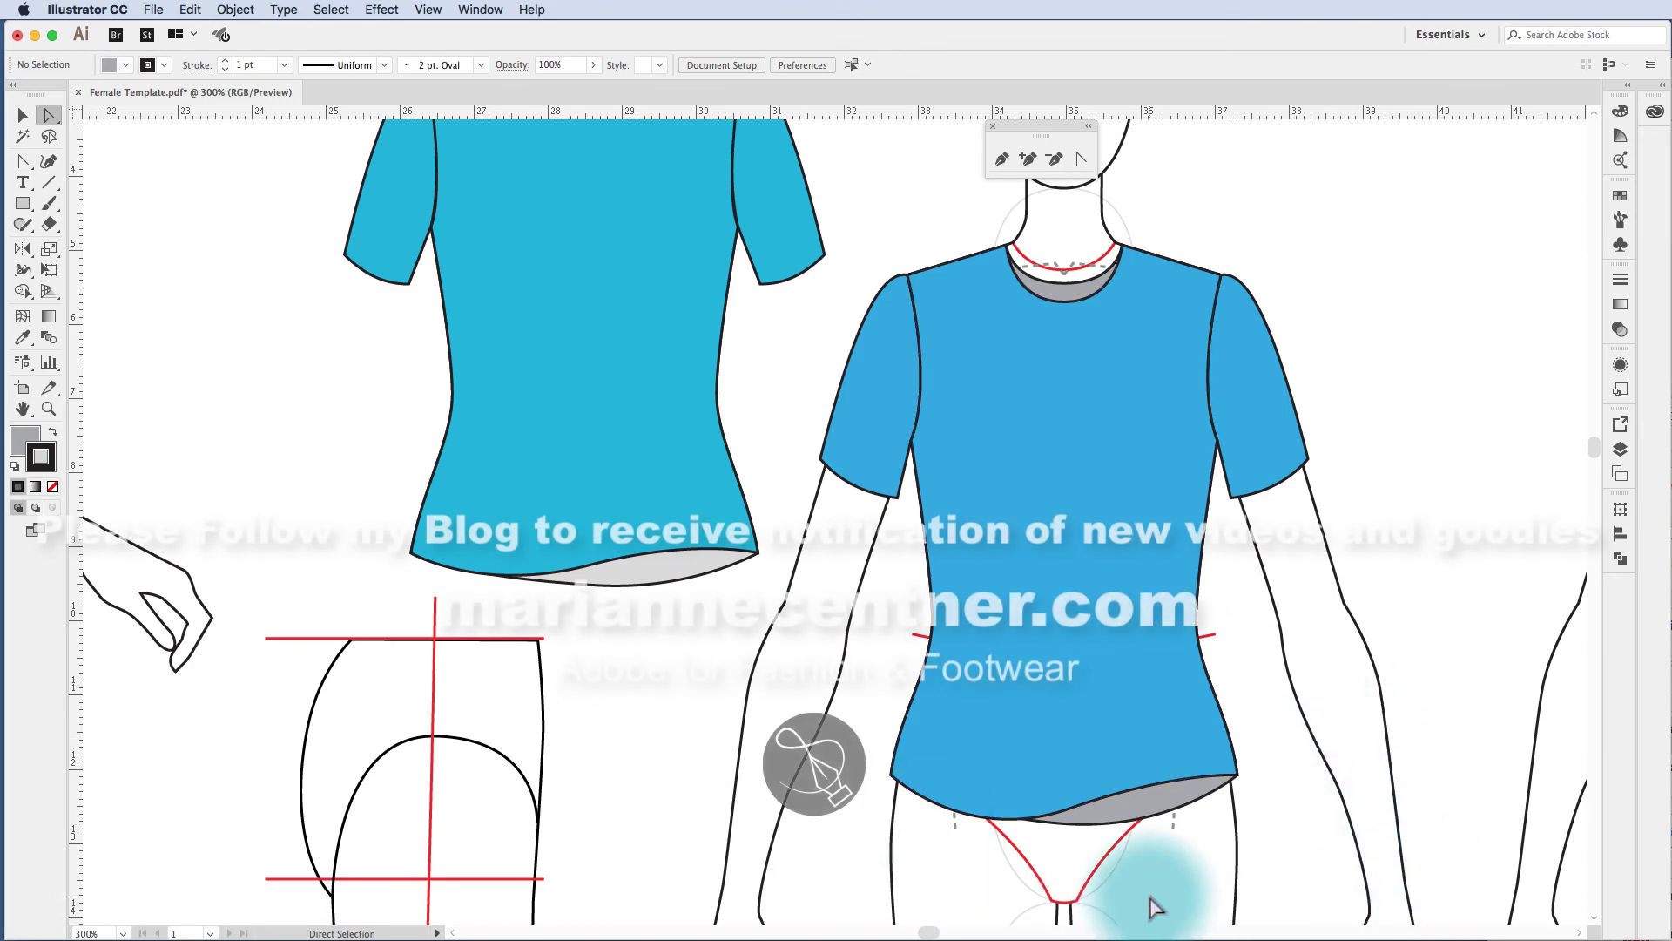